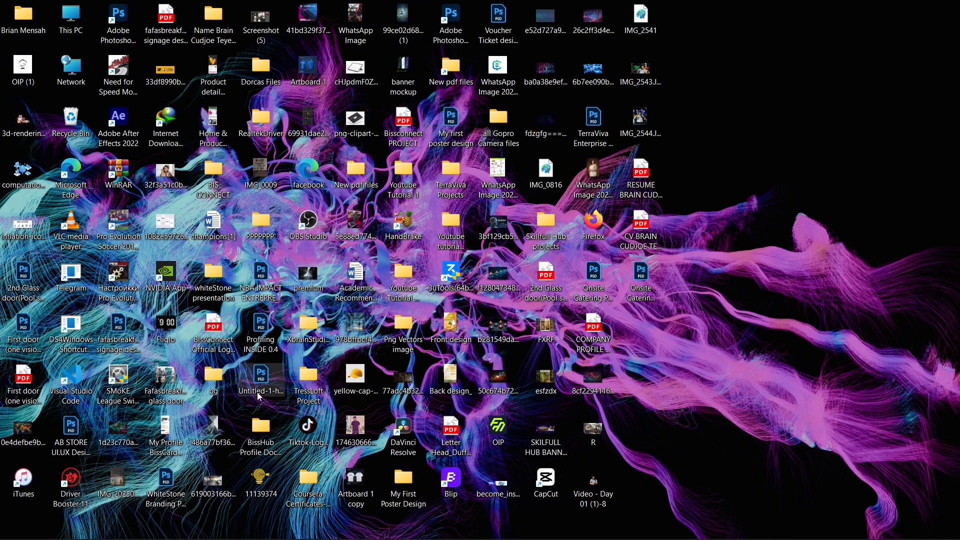
# Step: Examine the reference ticket in Untitled-1, the Voucher Ticket design document and My first poster design, ending in the voucher document
pyautogui.moveTo(250, 536)
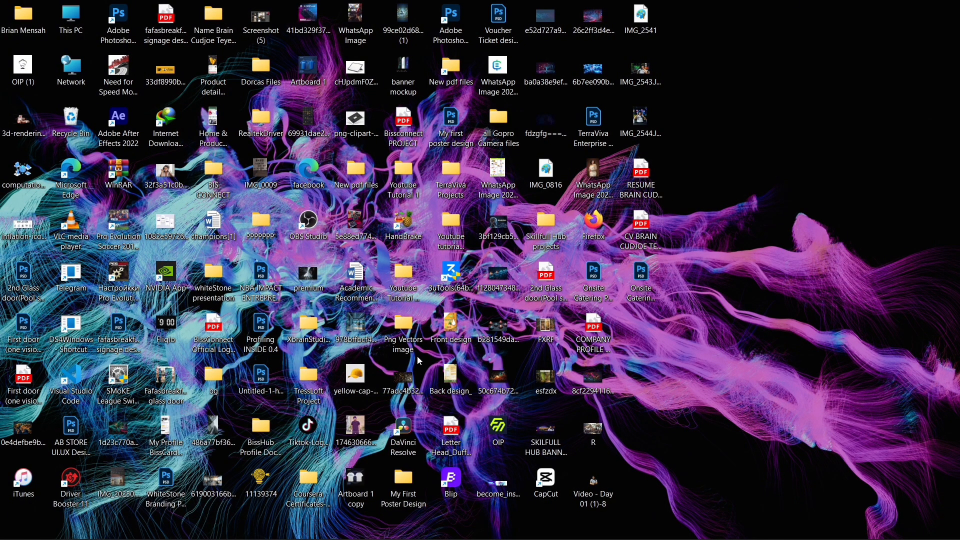
pyautogui.moveTo(454, 538)
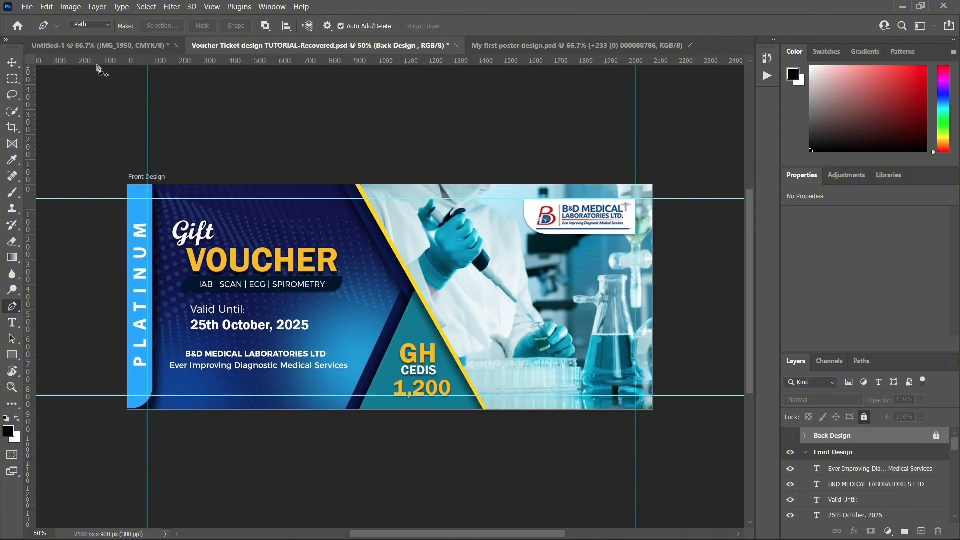
pyautogui.click(134, 46)
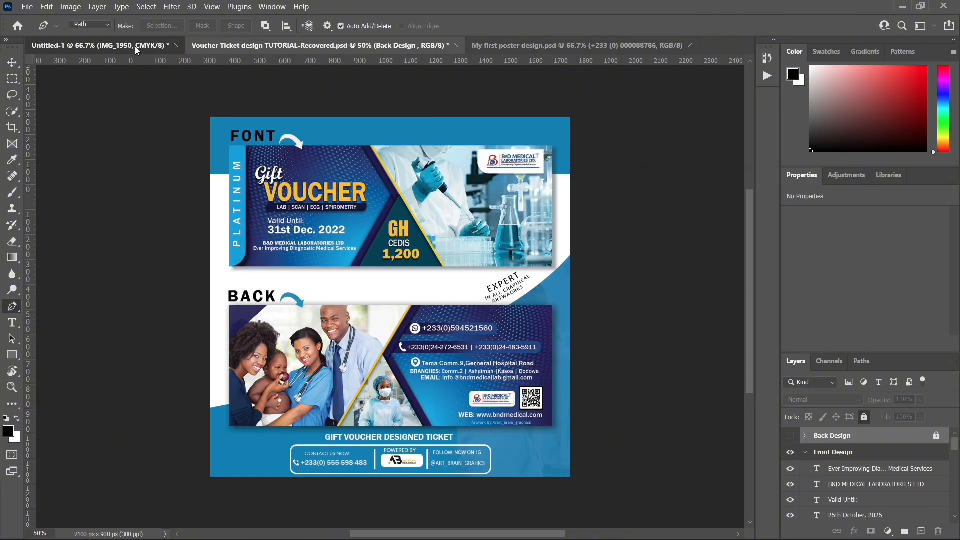
pyautogui.click(405, 46)
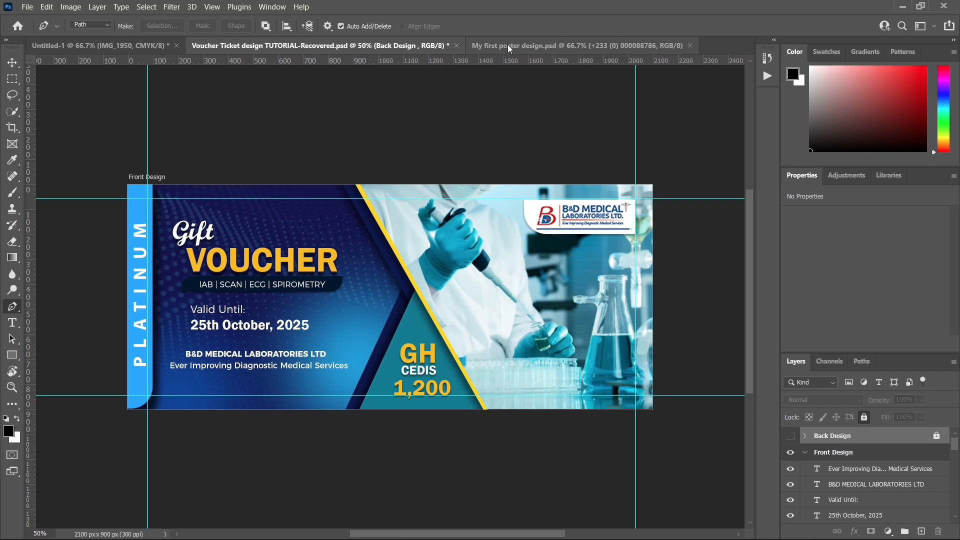
pyautogui.click(490, 45)
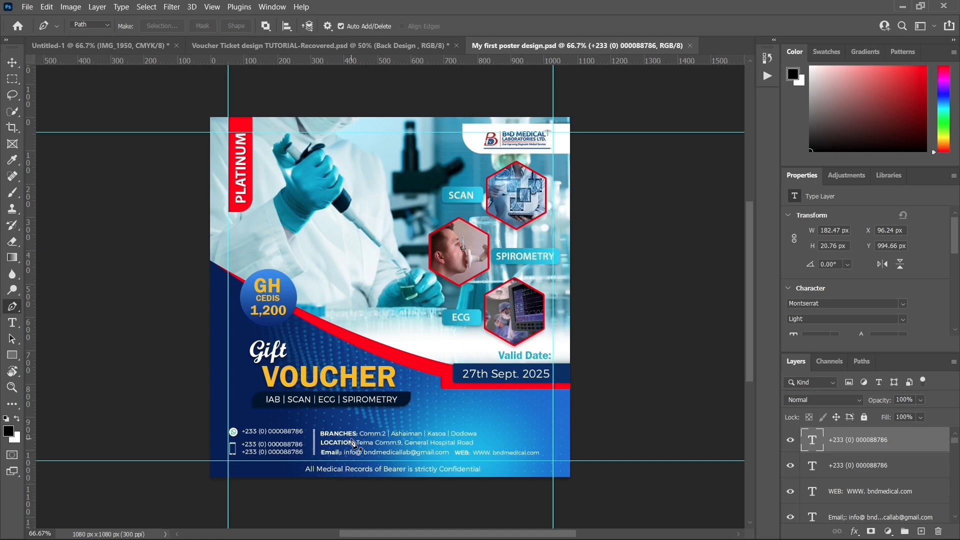
pyautogui.click(102, 46)
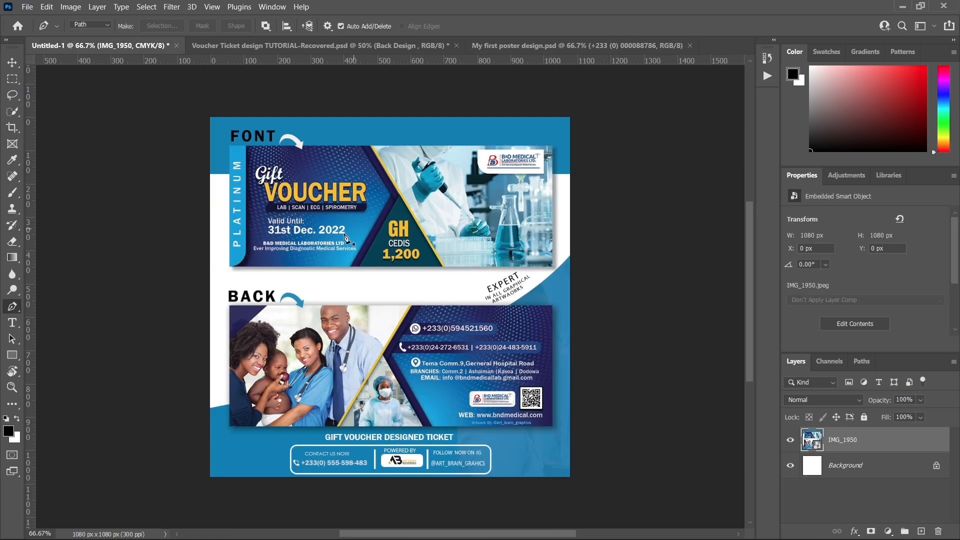
pyautogui.click(11, 59)
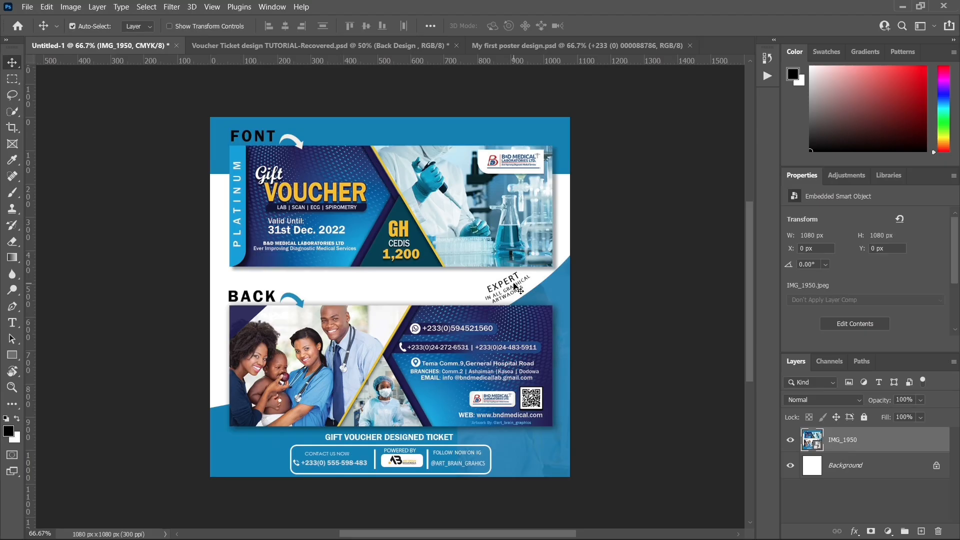
pyautogui.click(300, 46)
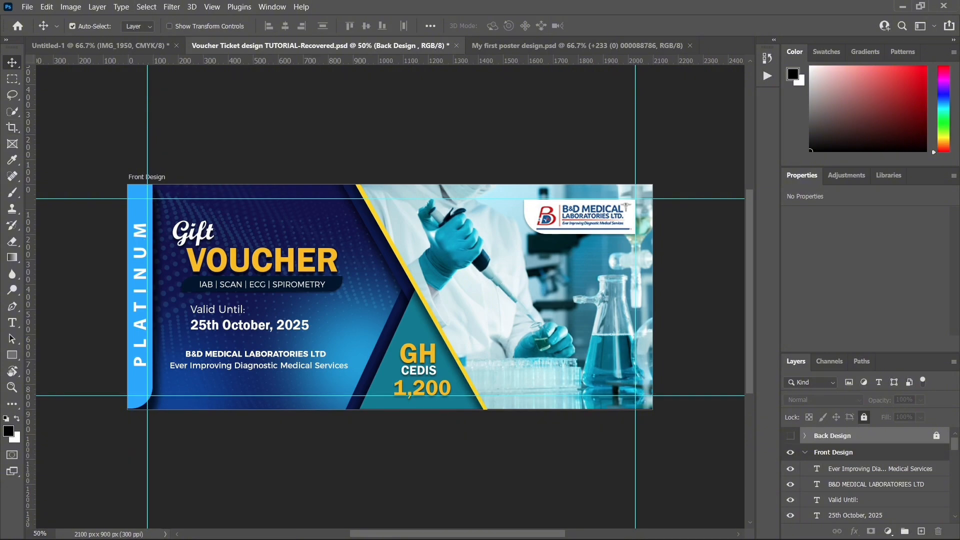
pyautogui.click(105, 46)
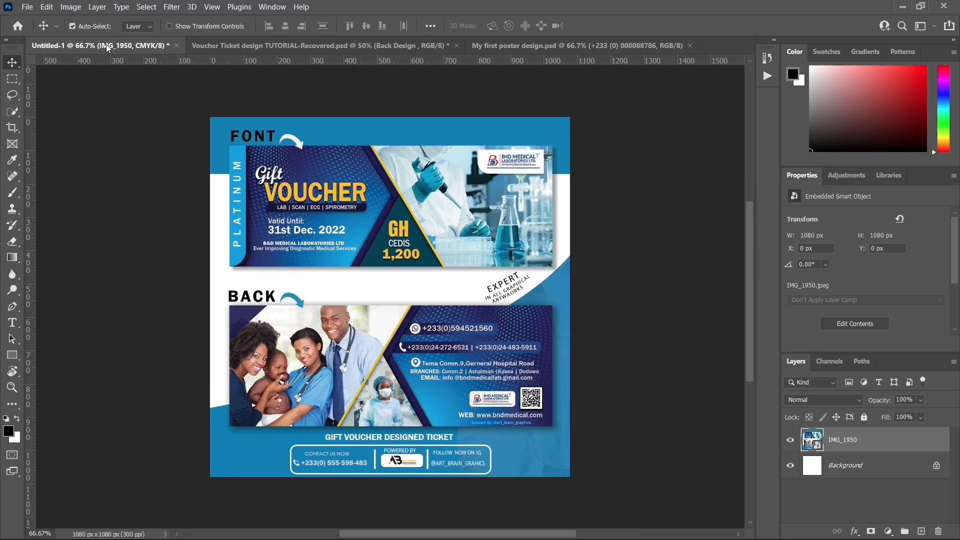
pyautogui.click(523, 46)
pyautogui.click(371, 46)
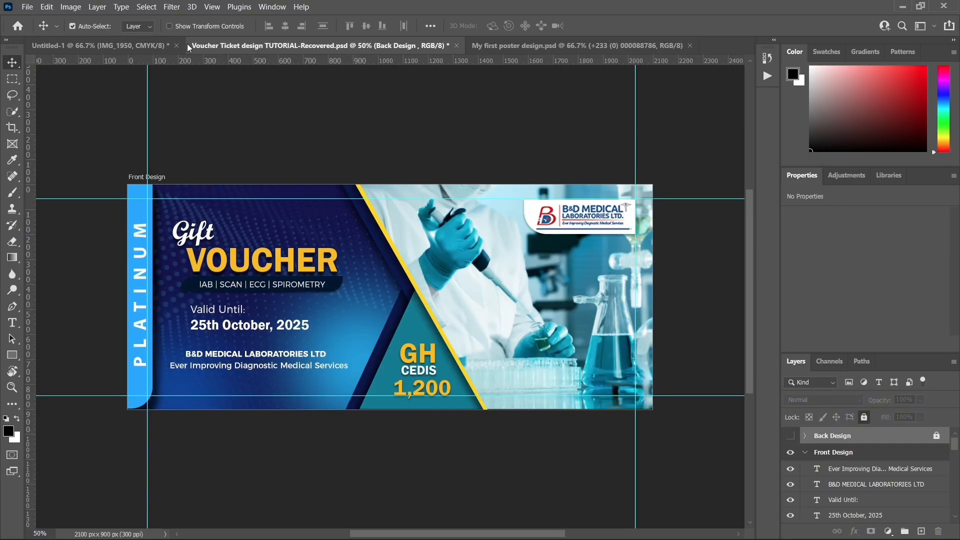
pyautogui.click(569, 45)
pyautogui.click(155, 44)
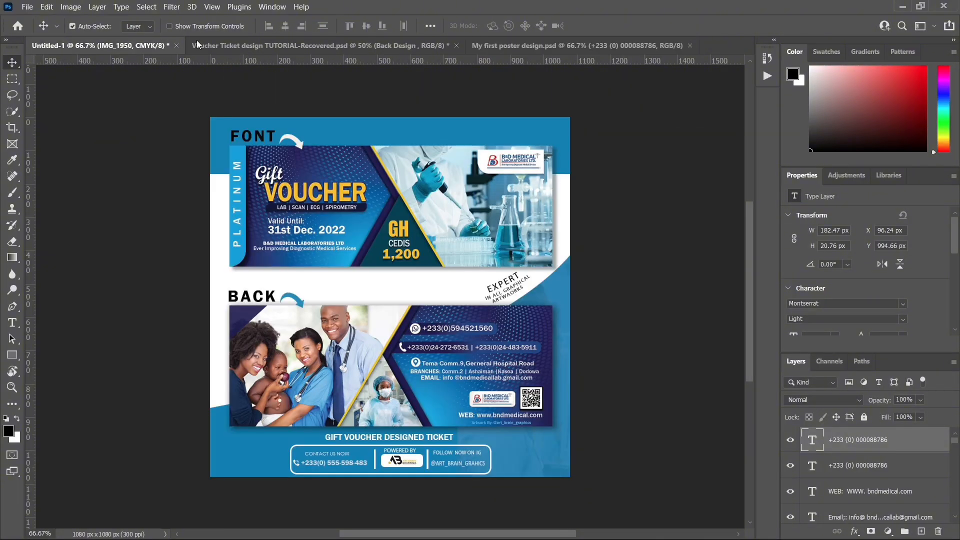
pyautogui.click(301, 46)
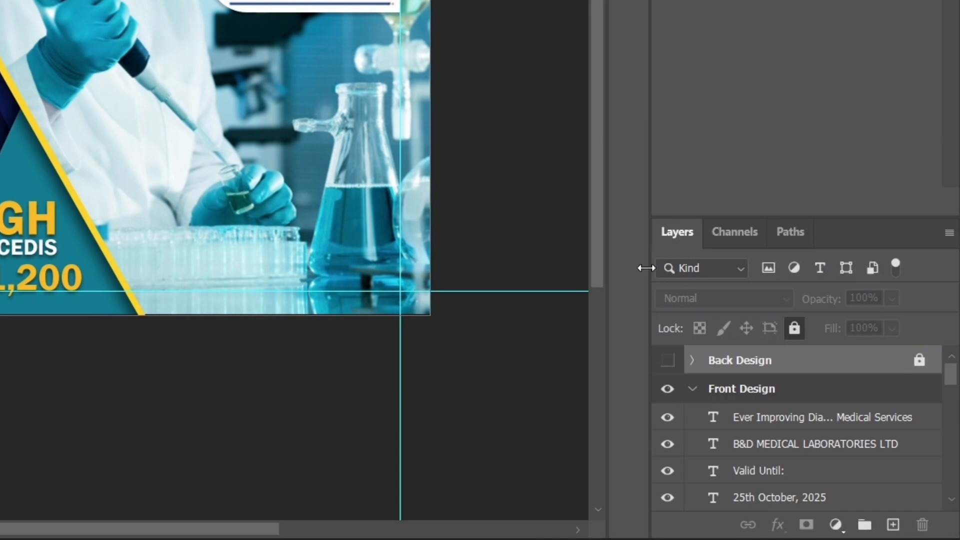
# Step: Collapse, lock and hide the Front Design artboard
pyautogui.click(731, 395)
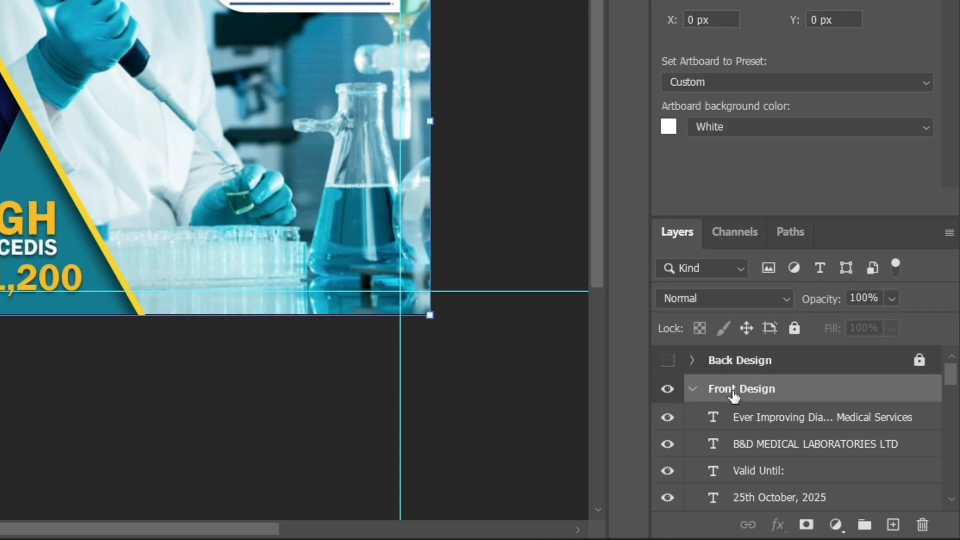
pyautogui.click(693, 392)
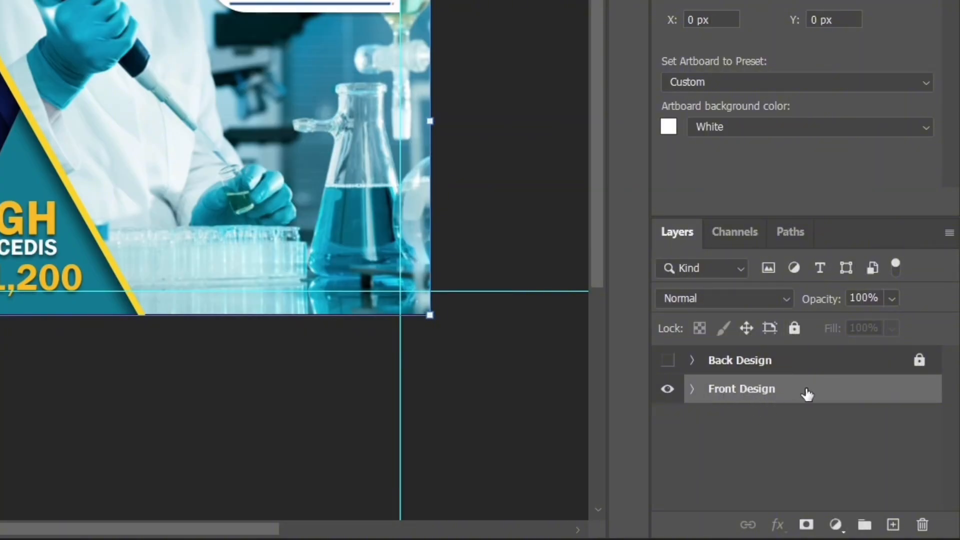
pyautogui.click(793, 329)
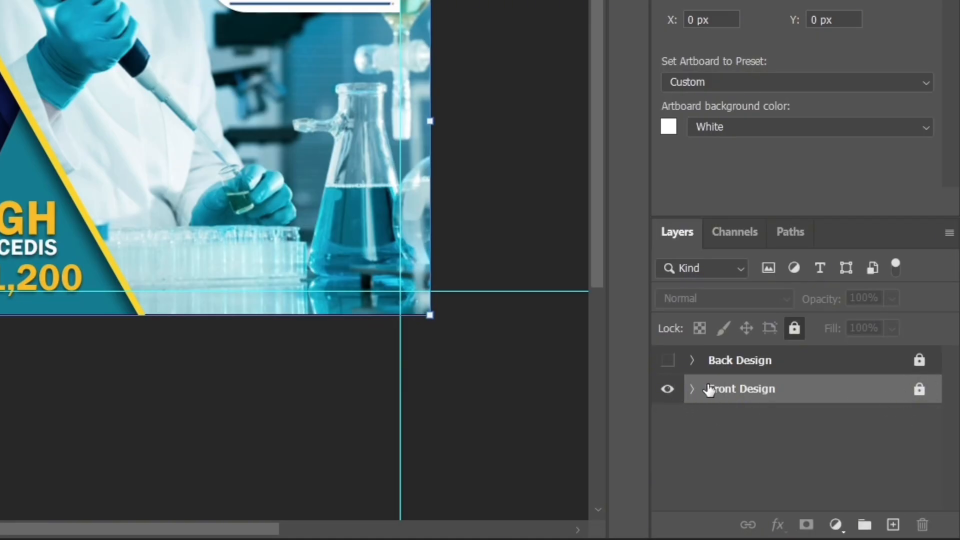
pyautogui.moveTo(733, 393)
pyautogui.mouseDown()
pyautogui.moveTo(714, 396)
pyautogui.moveTo(723, 399)
pyautogui.mouseUp()
pyautogui.click(667, 389)
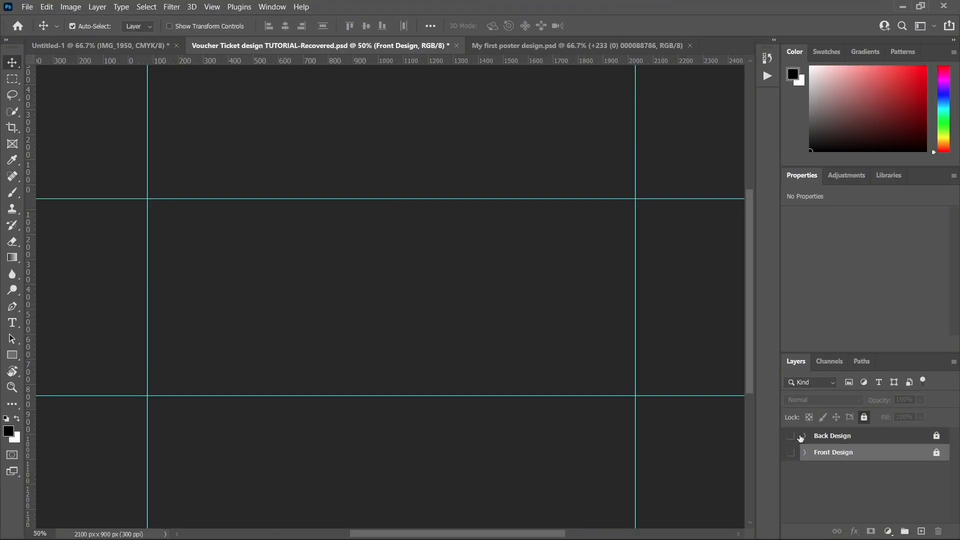
# Step: Show, unlock and expand the Back Design artboard, and make its BG layer active
pyautogui.click(790, 436)
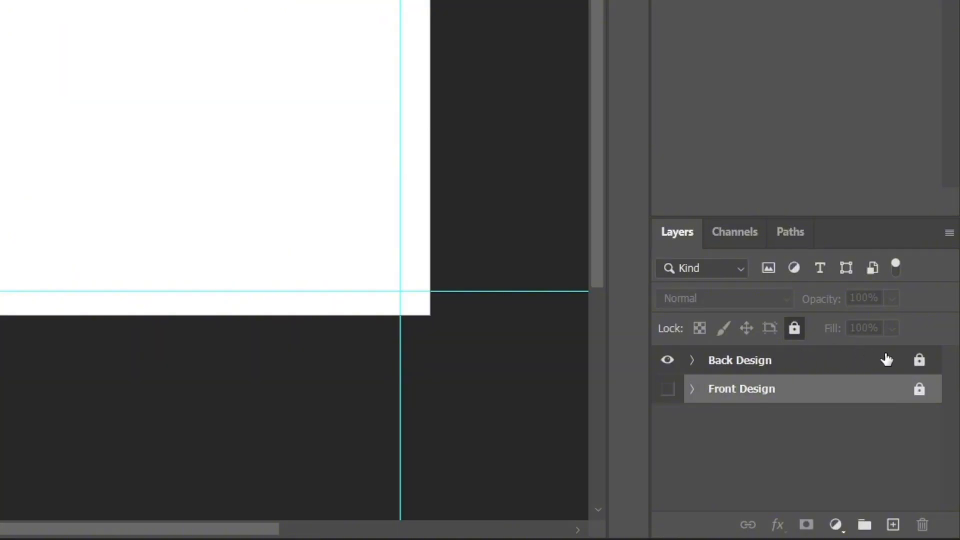
pyautogui.click(919, 362)
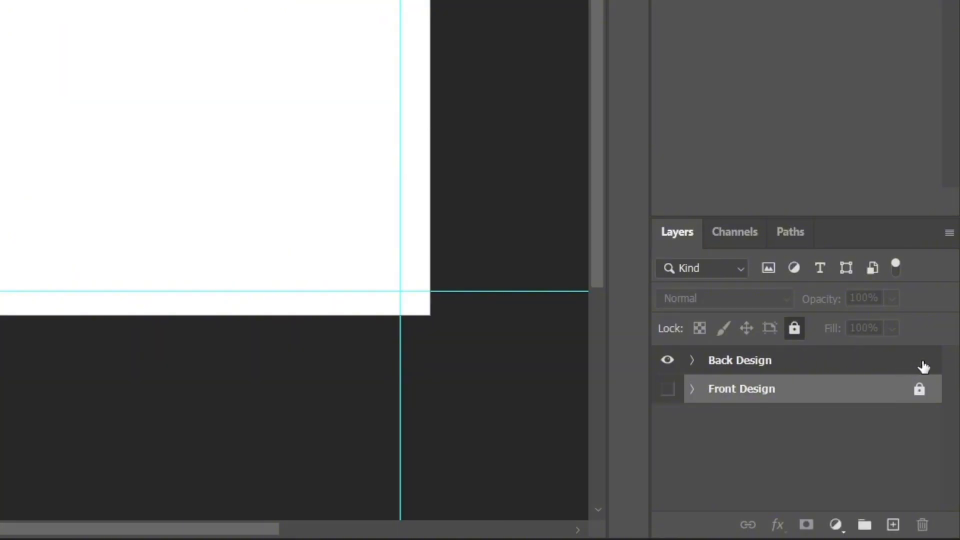
pyautogui.click(693, 361)
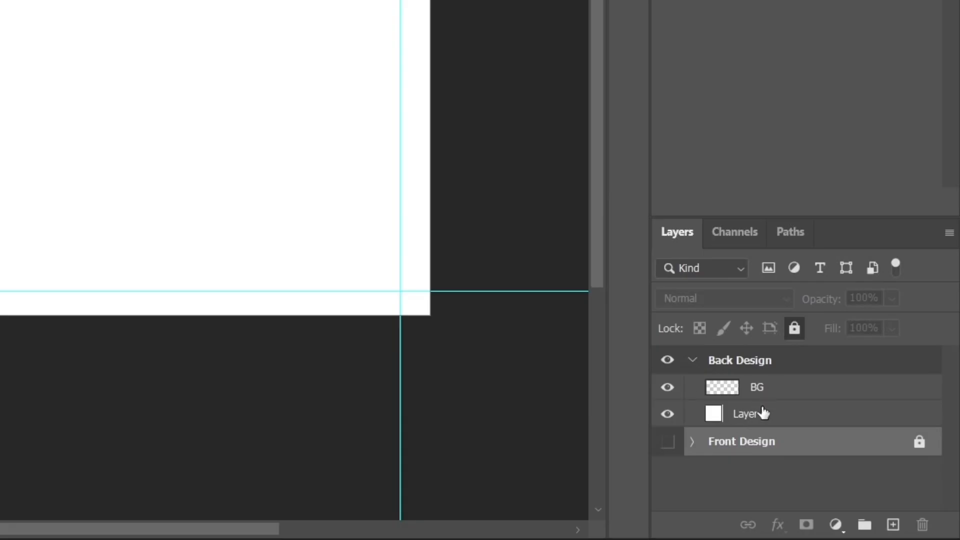
pyautogui.click(2, 192)
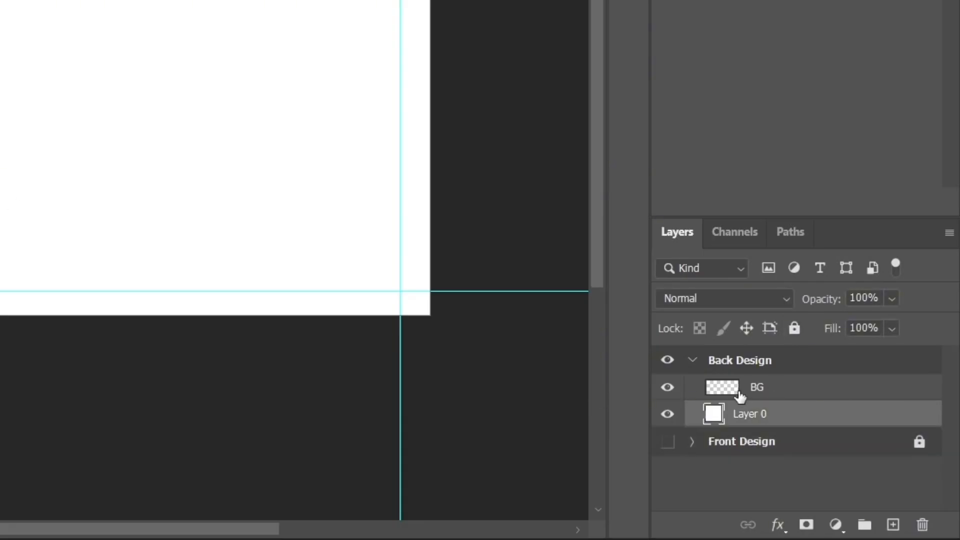
pyautogui.click(759, 395)
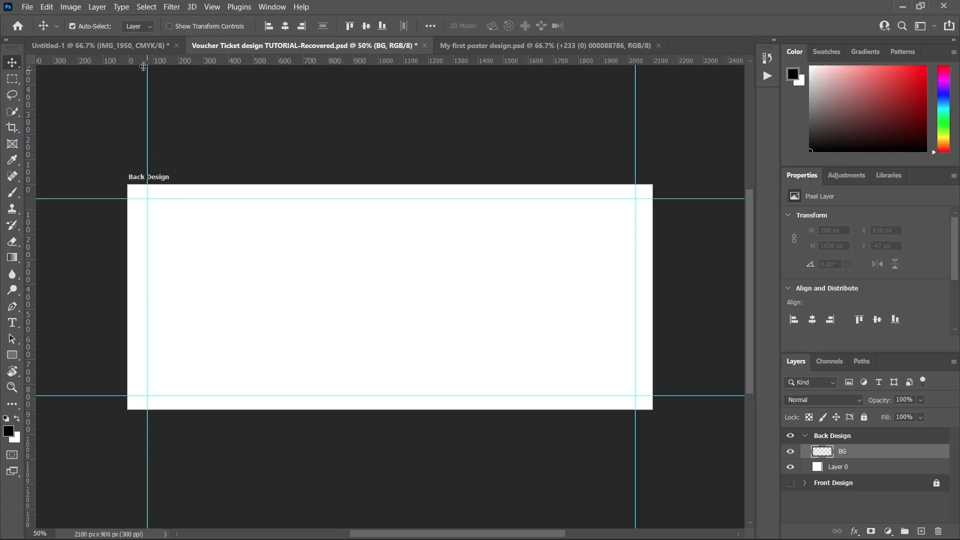
# Step: In the Untitled-1 reference document, shift the IMG_1950 image slightly upward to about X -2 px, Y -7 px
pyautogui.click(131, 45)
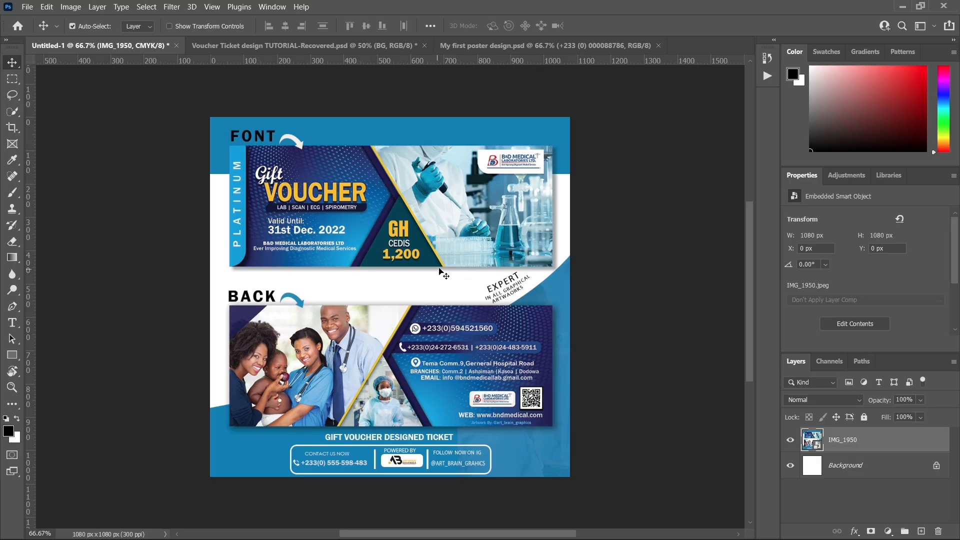
pyautogui.moveTo(385, 186)
pyautogui.mouseDown()
pyautogui.moveTo(411, 201)
pyautogui.moveTo(350, 197)
pyautogui.moveTo(340, 173)
pyautogui.moveTo(389, 179)
pyautogui.moveTo(374, 199)
pyautogui.mouseUp()
pyautogui.press('Down')
pyautogui.press('Down')
pyautogui.press('Down')
pyautogui.press('Down')
pyautogui.press('Down')
pyautogui.press('Down')
pyautogui.press('Down')
pyautogui.press('Down')
pyautogui.press('Down')
pyautogui.press('Down')
pyautogui.press('Down')
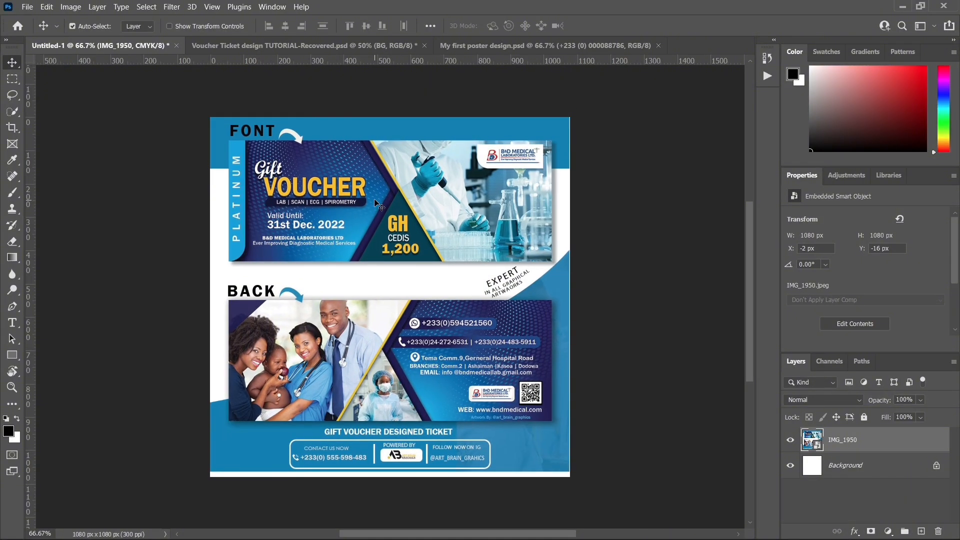
pyautogui.press('Down')
pyautogui.press('Down')
pyautogui.press('Down')
pyautogui.press('Down')
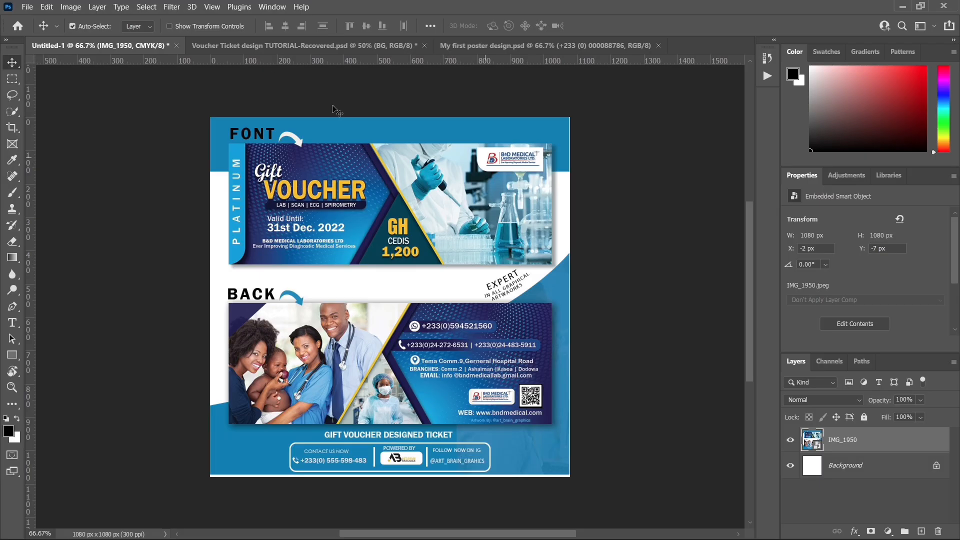
# Step: In the voucher document, move the left vertical guide slightly outward and add a layer named "shape 1" above BG
pyautogui.click(287, 46)
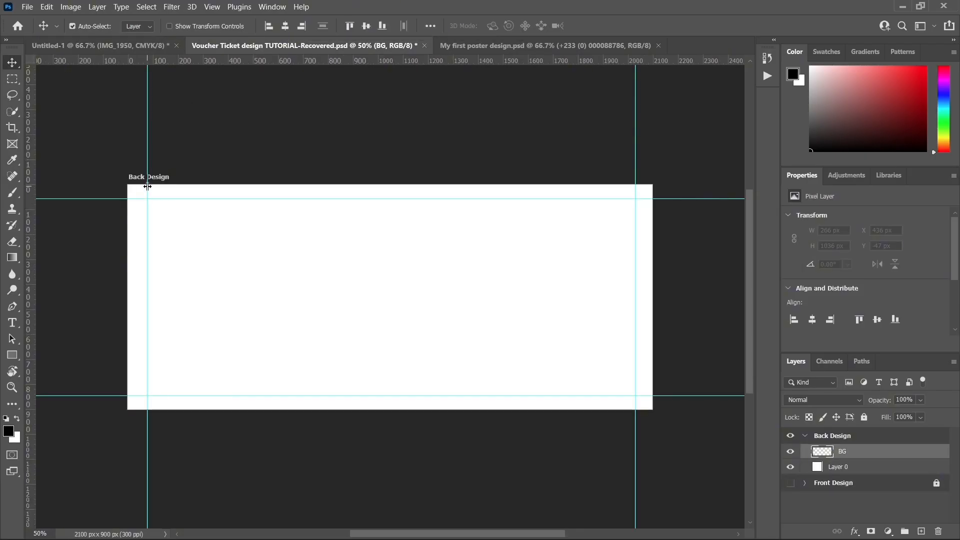
pyautogui.moveTo(147, 186); pyautogui.dragTo(144, 186)
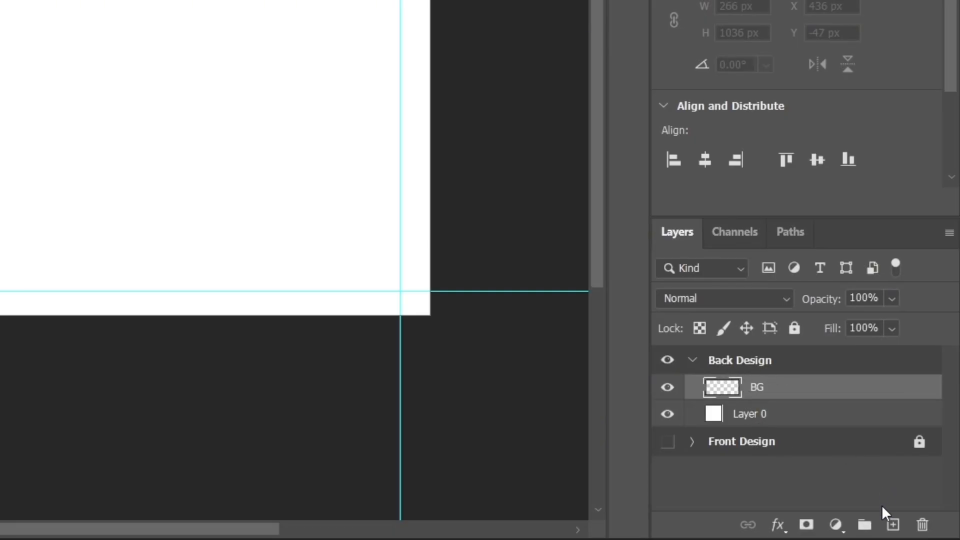
pyautogui.click(894, 524)
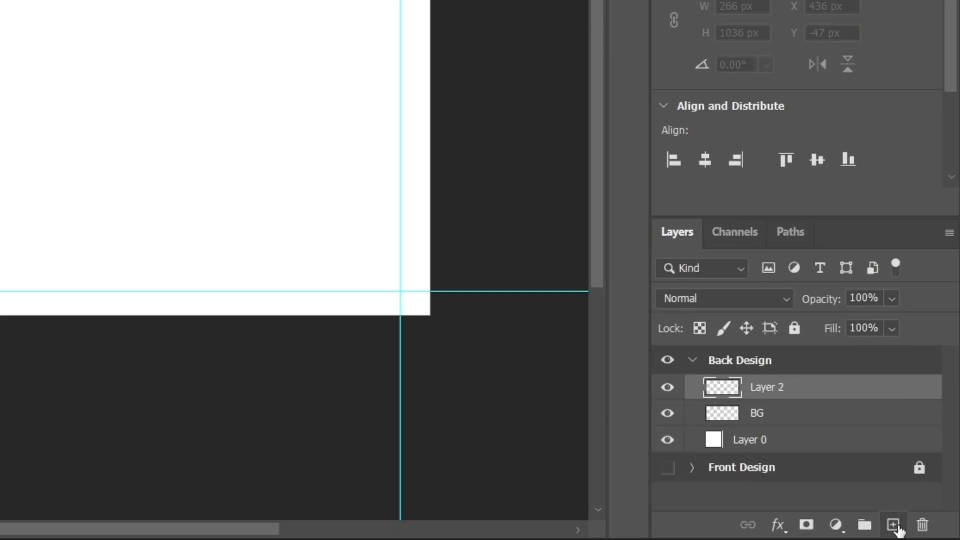
pyautogui.doubleClick(772, 388)
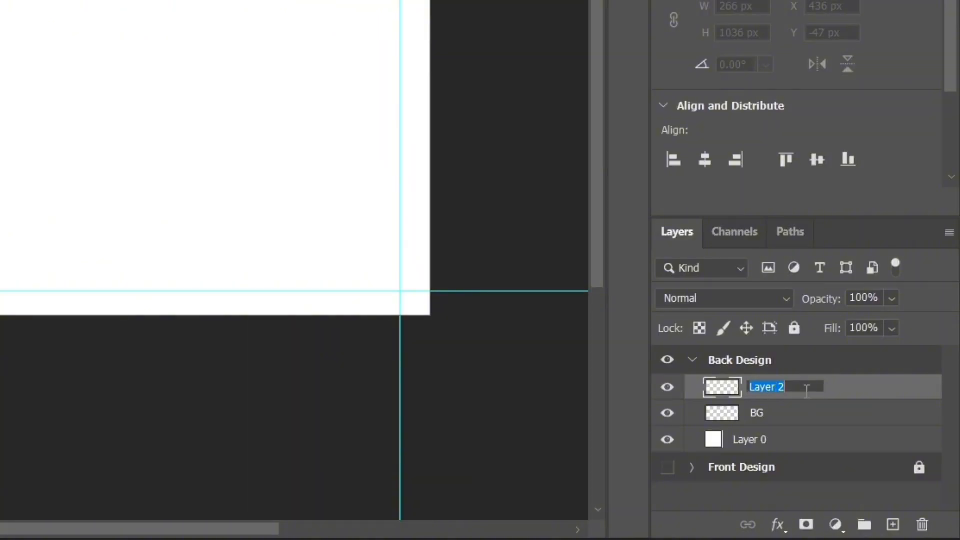
pyautogui.write('shape 1')
pyautogui.press('Return')
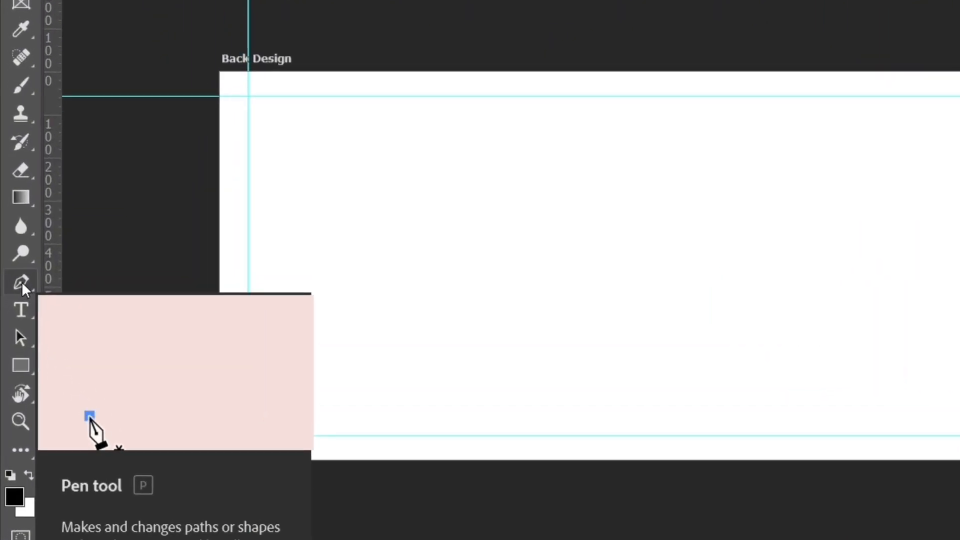
# Step: Draw a closed four-point Pen path around the artboard's left part, its slanted edge running from about 1000 px above to 700 px below
pyautogui.rightClick(24, 281)
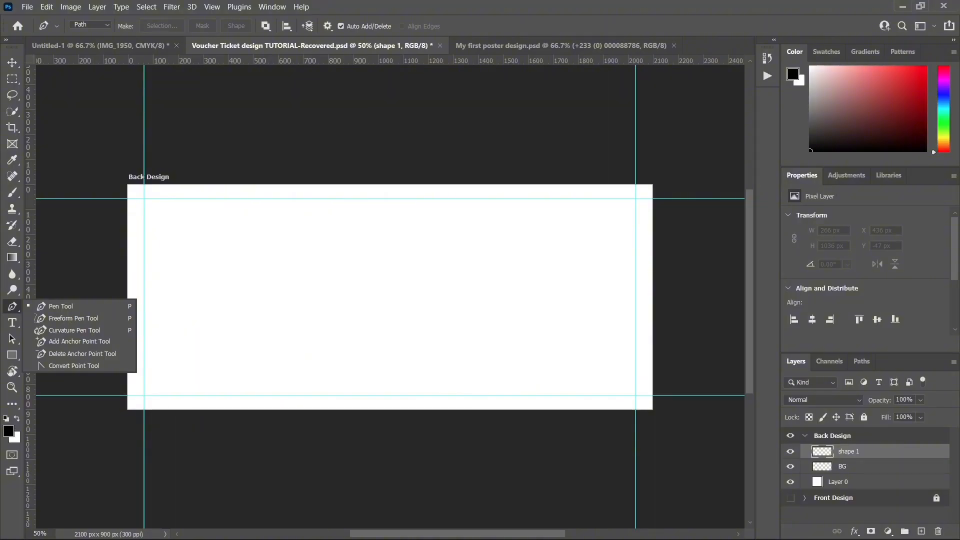
pyautogui.click(327, 261)
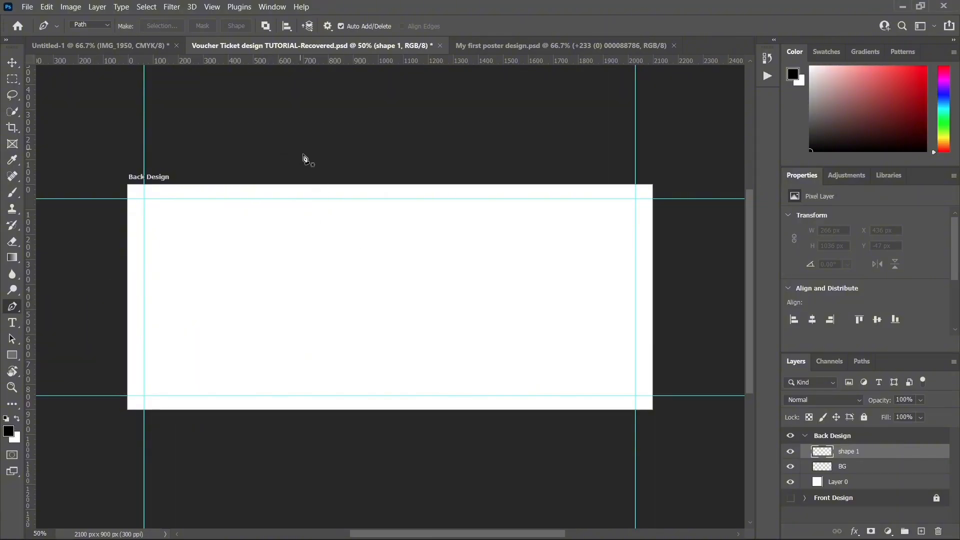
pyautogui.click(379, 177)
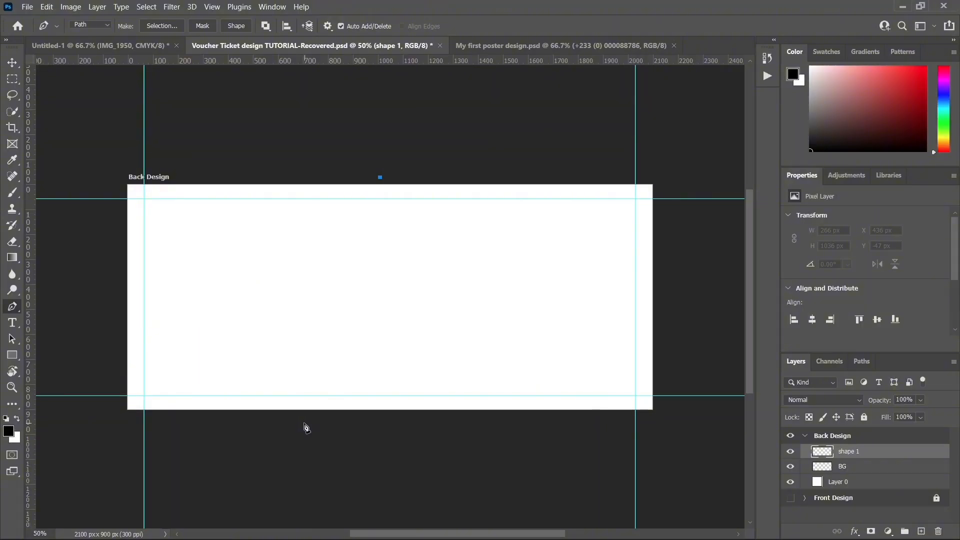
pyautogui.click(304, 424)
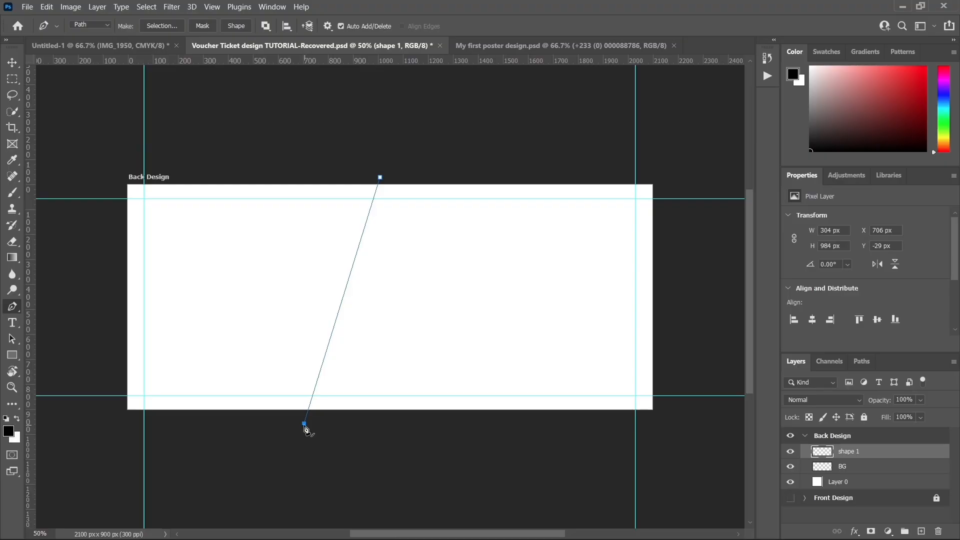
pyautogui.click(108, 423)
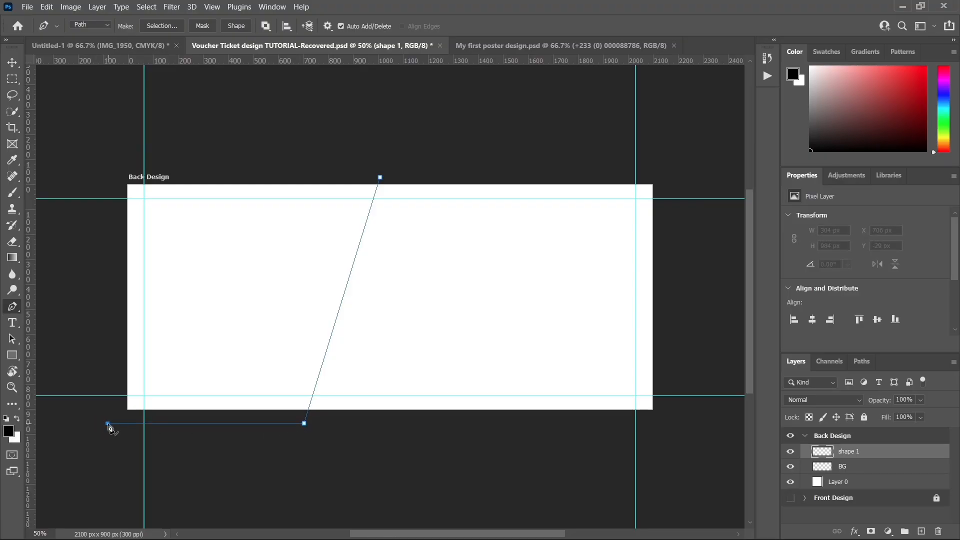
pyautogui.keyDown('shift'); pyautogui.click(107, 169); pyautogui.keyUp('shift')
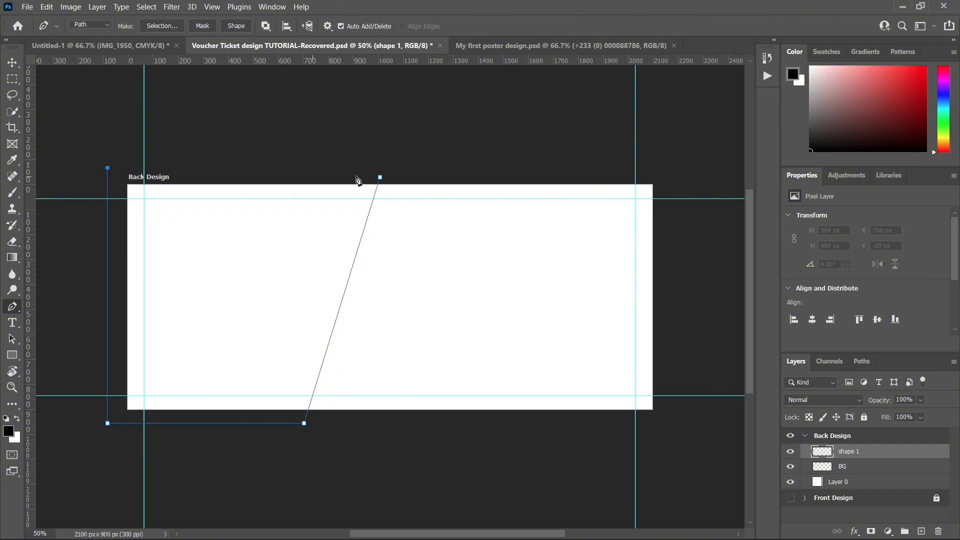
pyautogui.click(380, 177)
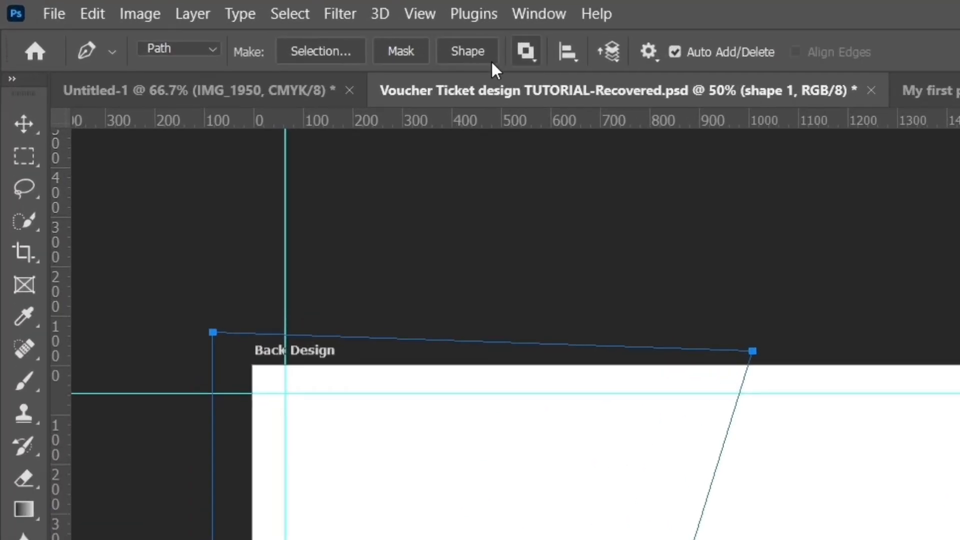
# Step: Convert the closed slanted path into a black shape on the shape 1 layer and duplicate that layer
pyautogui.click(482, 53)
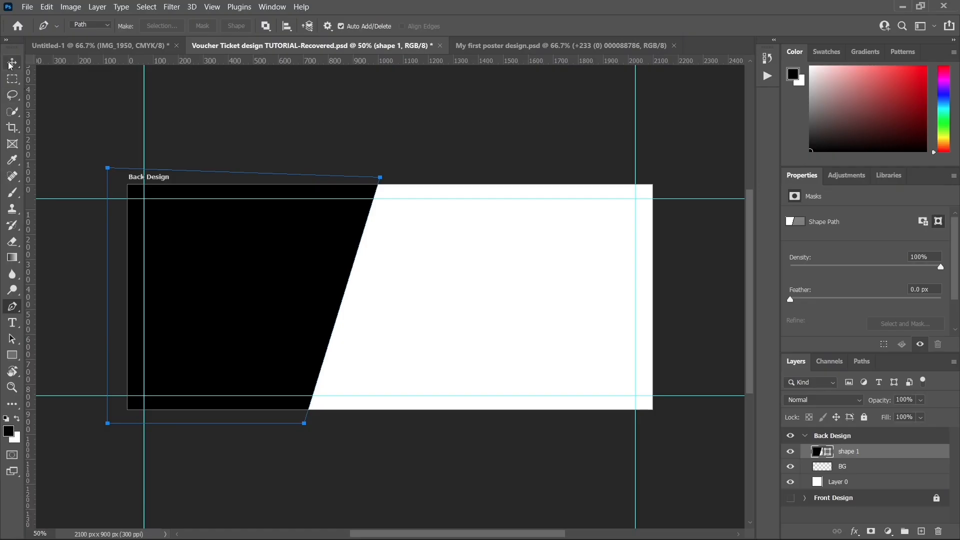
pyautogui.click(12, 62)
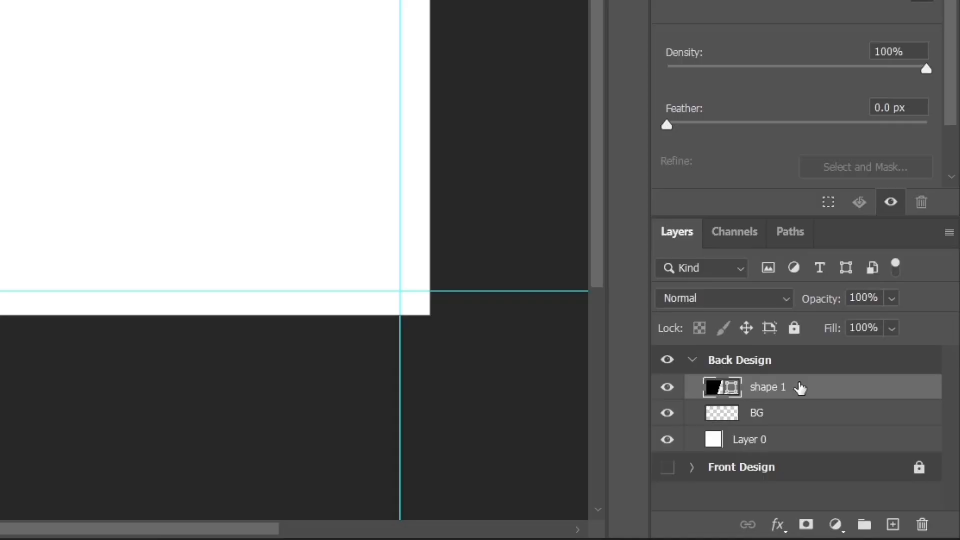
pyautogui.hotkey('ctrl', 'j')
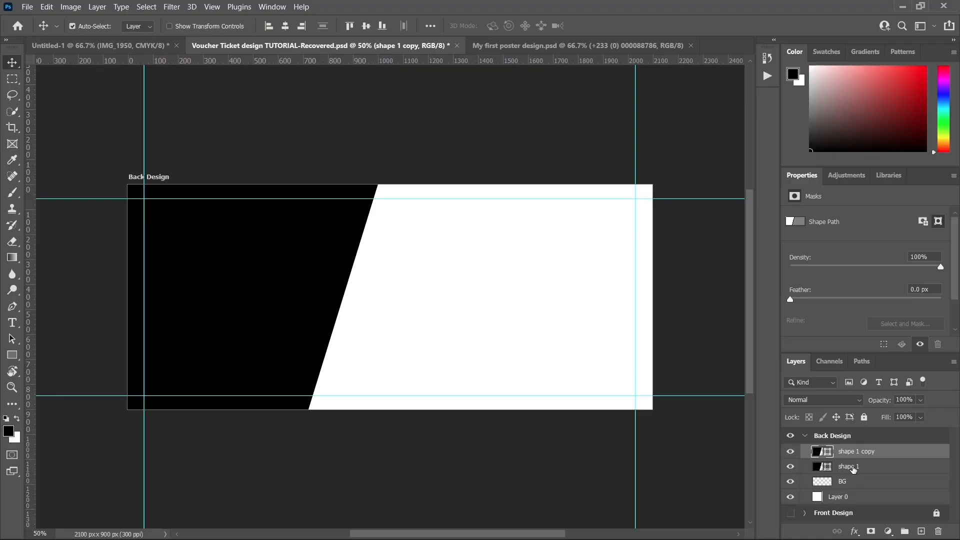
# Step: Rename the lower slanted shape layer "shape 2" and the duplicate above it "shape 1"
pyautogui.doubleClick(853, 467)
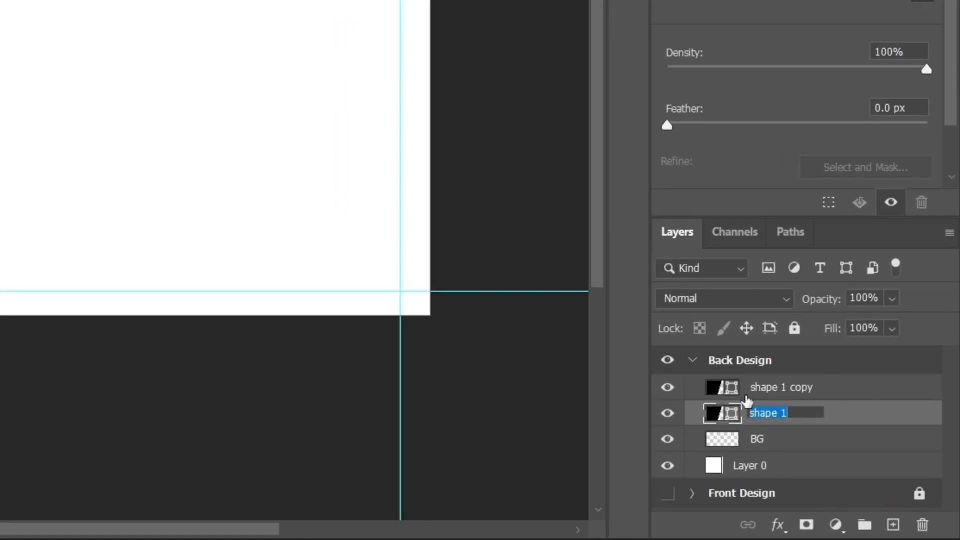
pyautogui.press('Right')
pyautogui.write('23')
pyautogui.press('Return')
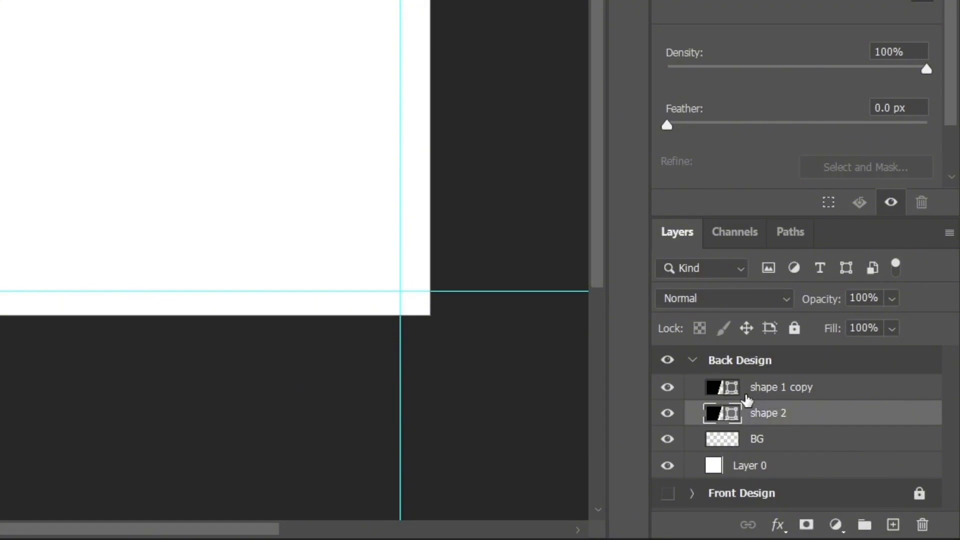
pyautogui.doubleClick(792, 393)
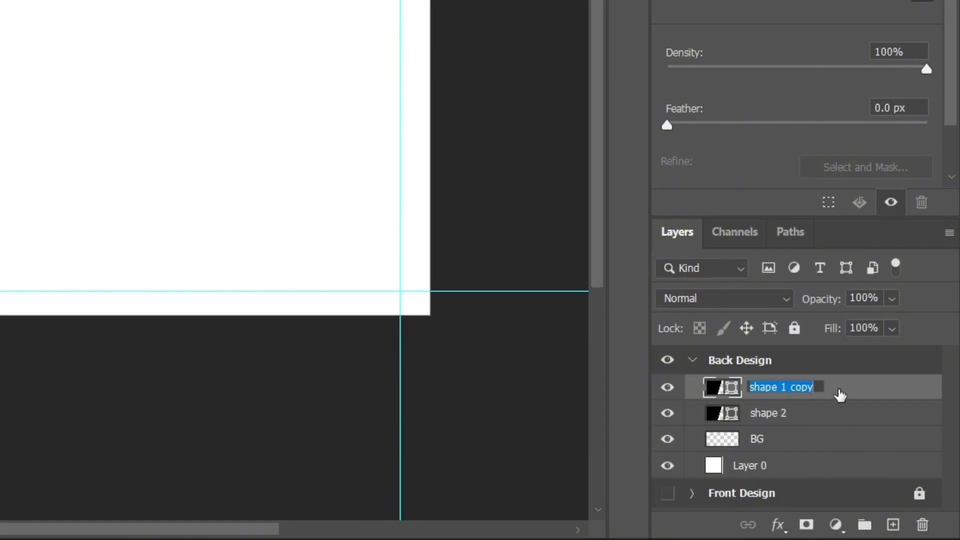
pyautogui.press('Right')
pyautogui.press('BackSpace')
pyautogui.press('BackSpace')
pyautogui.press('BackSpace')
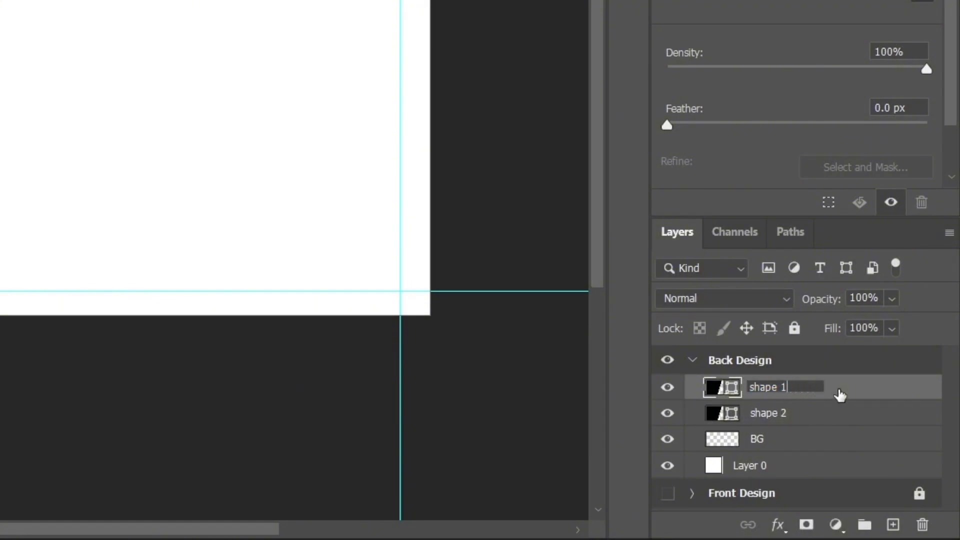
pyautogui.press('Return')
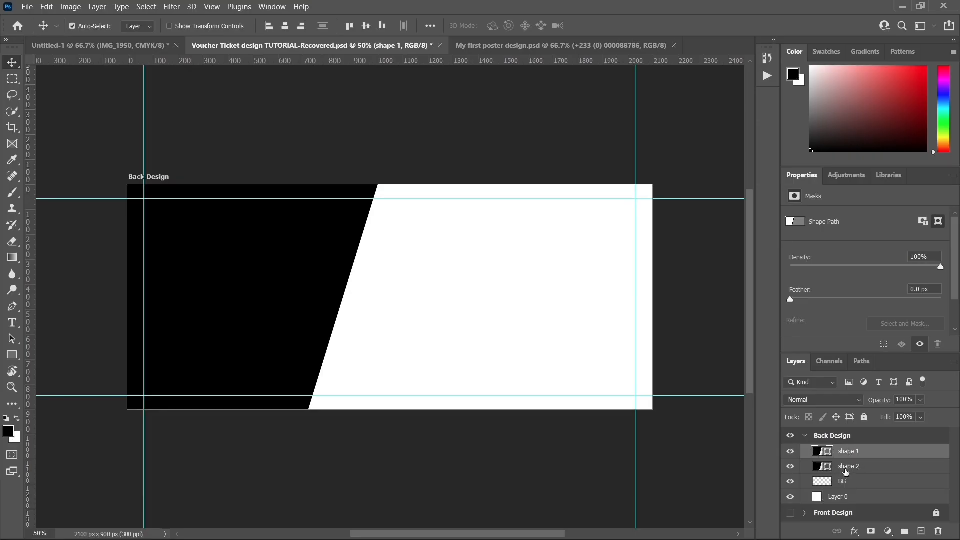
# Step: Transform shape 2 by shifting it 20 px to the right, to X 485 px, so it extends past shape 1's slanted edge
pyautogui.click(846, 470)
pyautogui.hotkey('ctrl', 't')
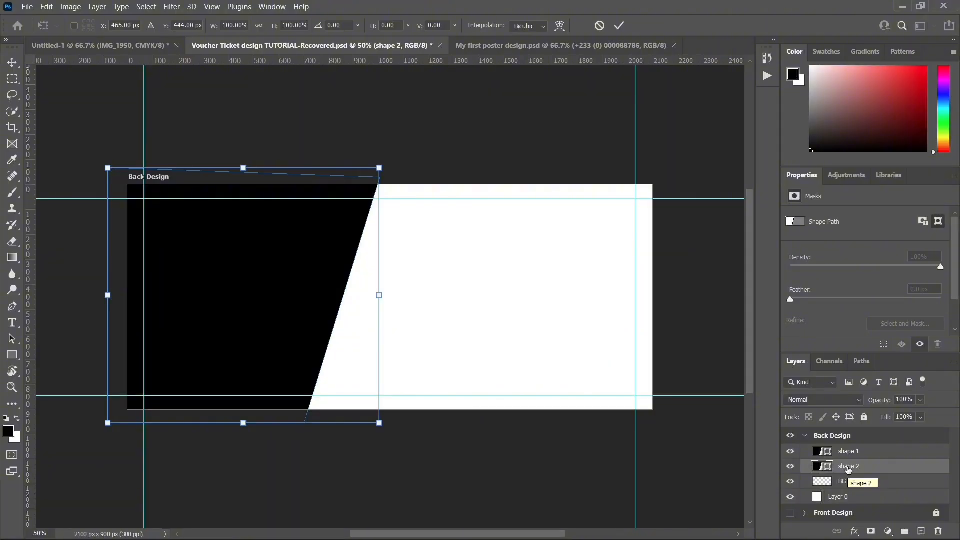
pyautogui.hotkey('shift', 'Right')
pyautogui.hotkey('shift', 'Right')
pyautogui.hotkey('shift', 'Right')
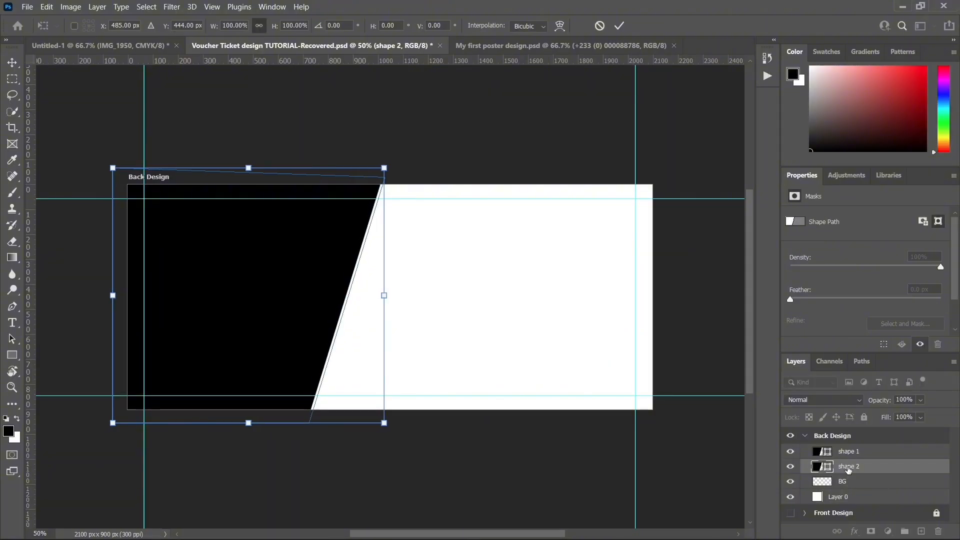
pyautogui.hotkey('shift', 'Left')
pyautogui.hotkey('shift', 'Right')
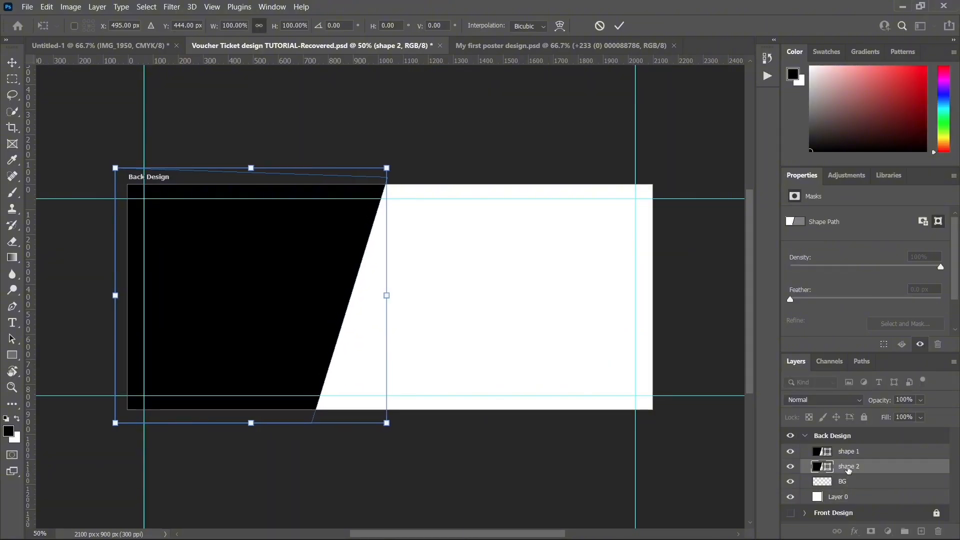
pyautogui.hotkey('shift', 'Left')
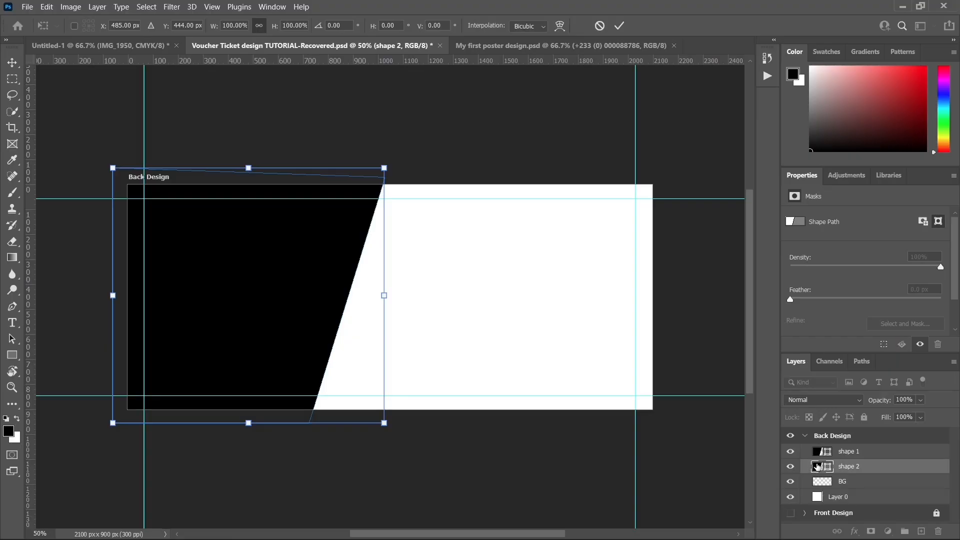
# Step: Recolor shape 2 to a bright golden yellow with hue 49°, and make the shape 1 layer active
pyautogui.doubleClick(817, 467)
pyautogui.click(723, 371)
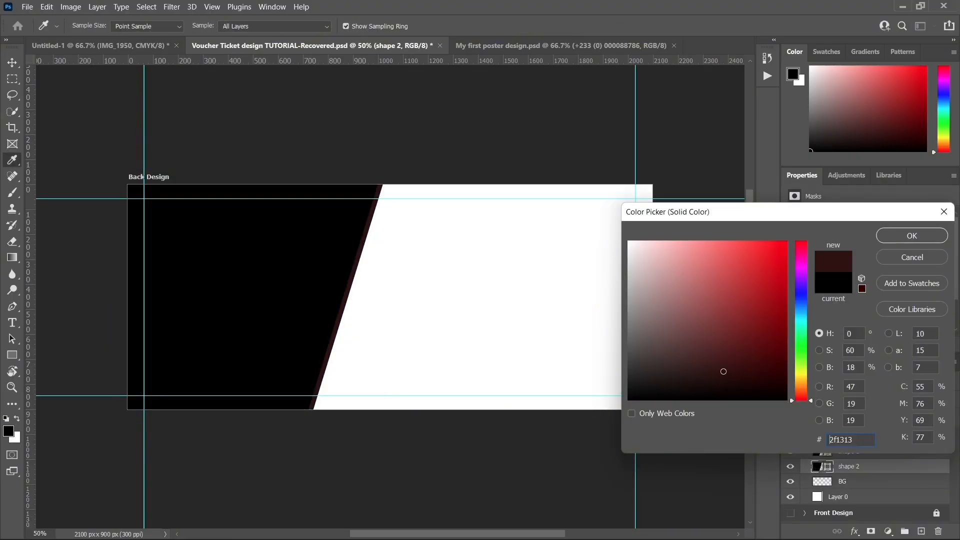
pyautogui.click(795, 379)
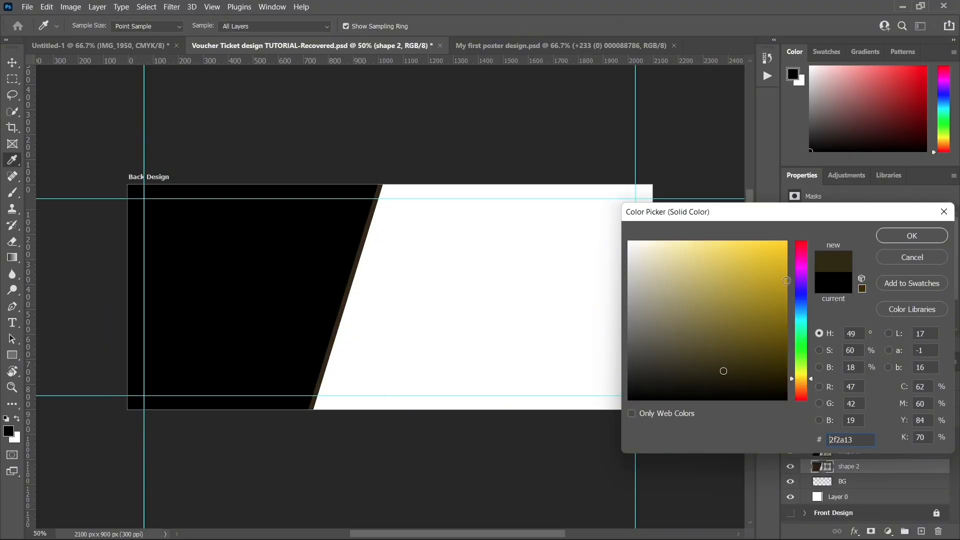
pyautogui.click(783, 245)
pyautogui.click(899, 235)
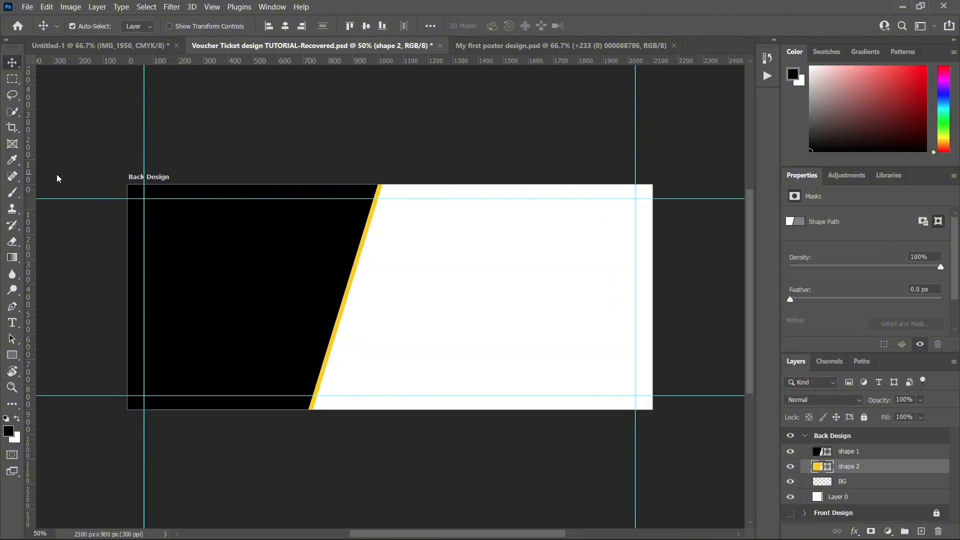
pyautogui.click(419, 440)
pyautogui.click(262, 279)
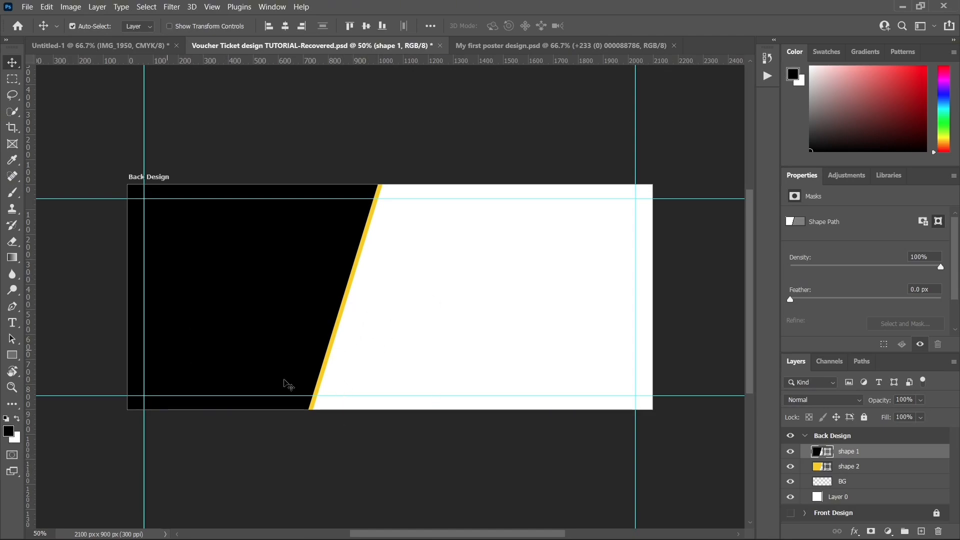
pyautogui.rightClick(18, 361)
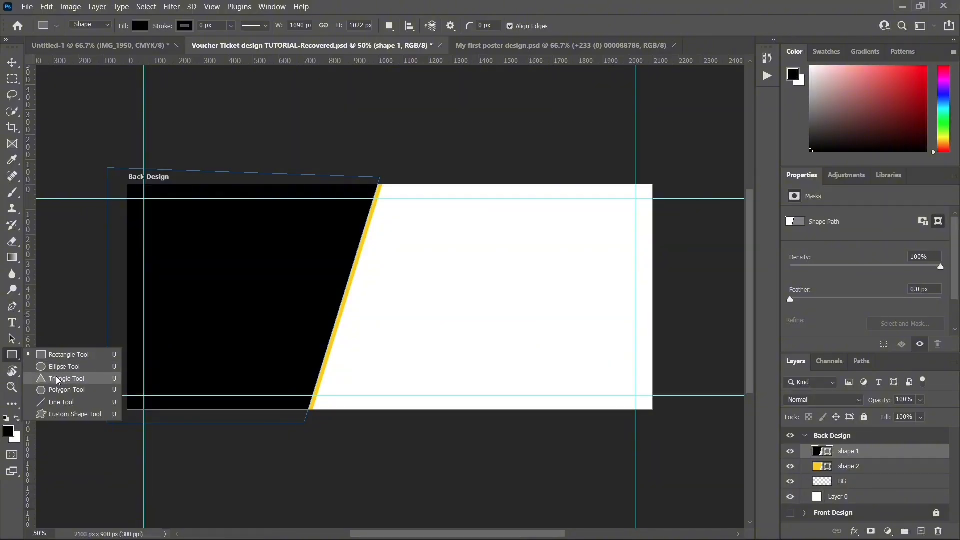
pyautogui.click(328, 464)
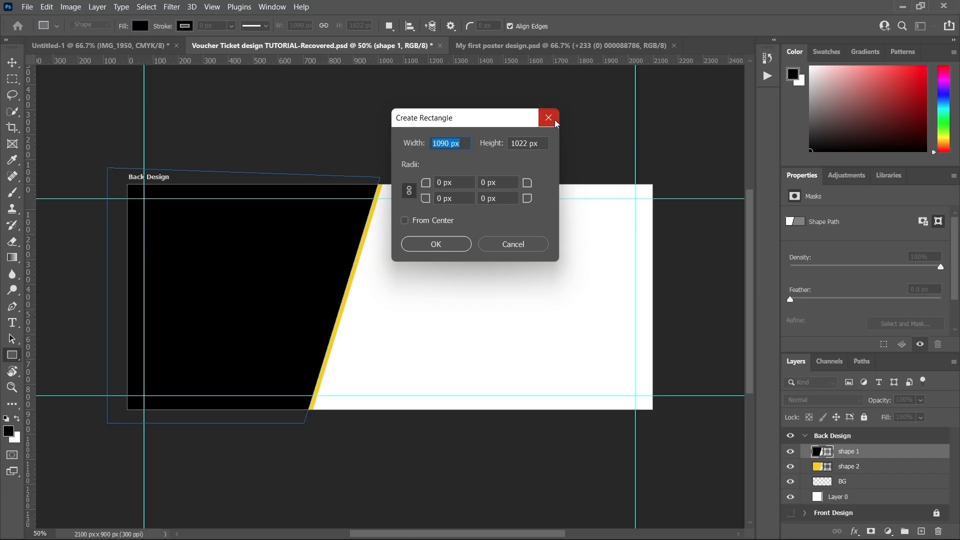
pyautogui.click(555, 123)
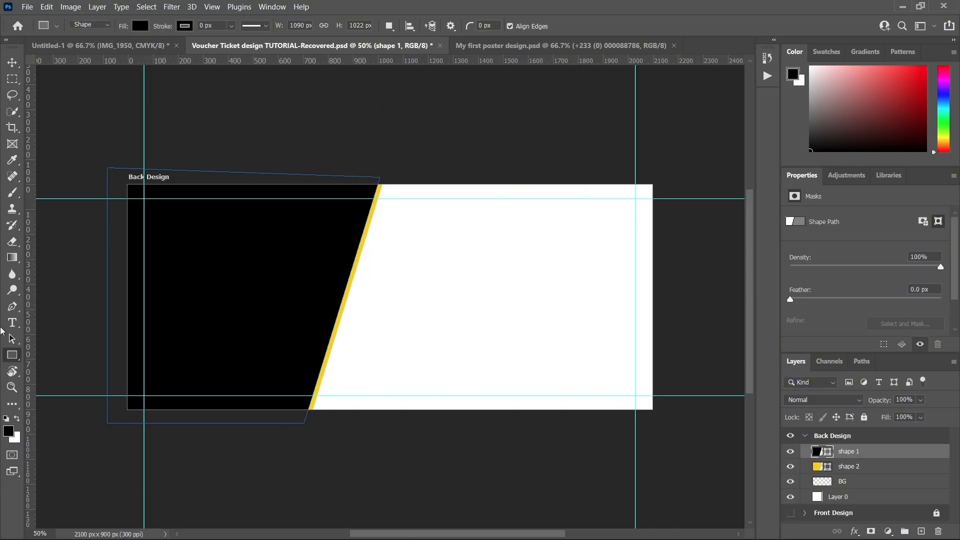
pyautogui.click(12, 308)
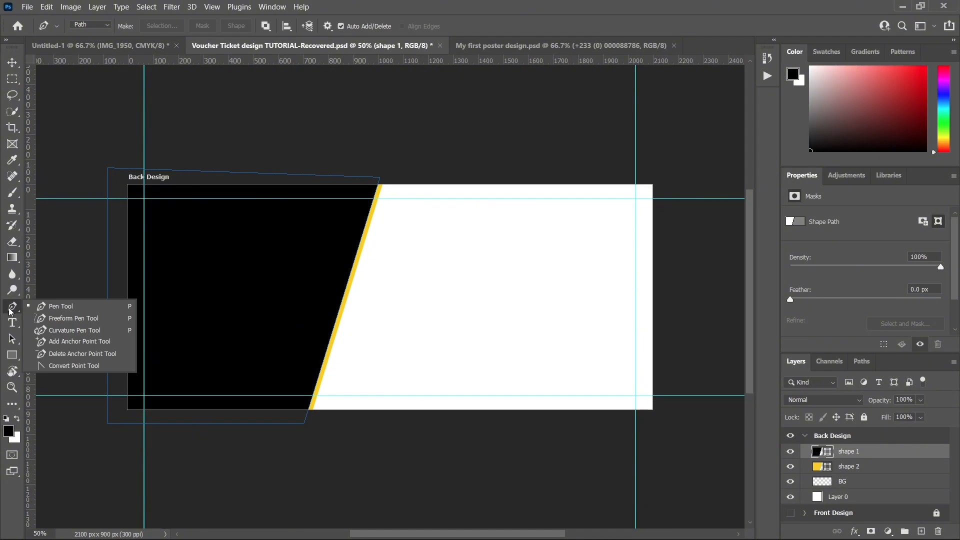
pyautogui.click(55, 307)
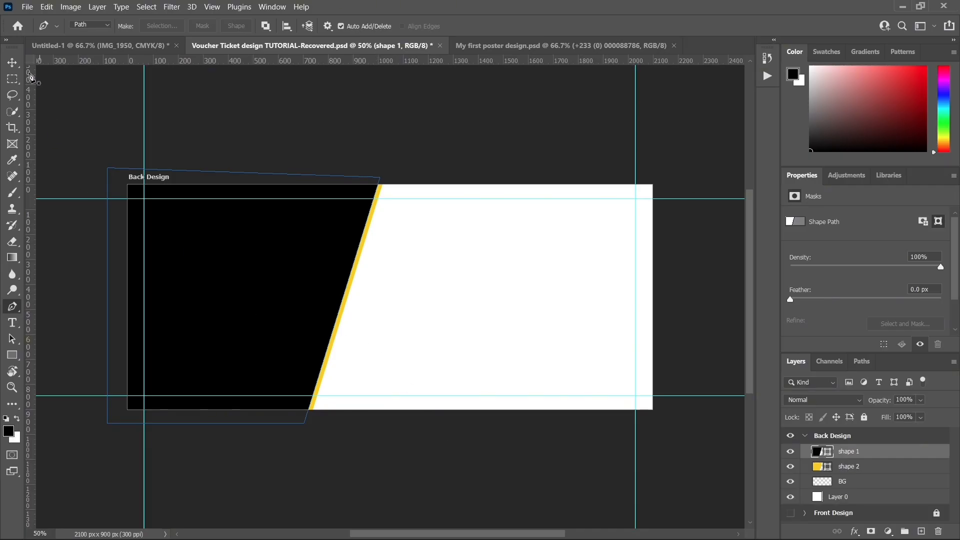
pyautogui.click(12, 63)
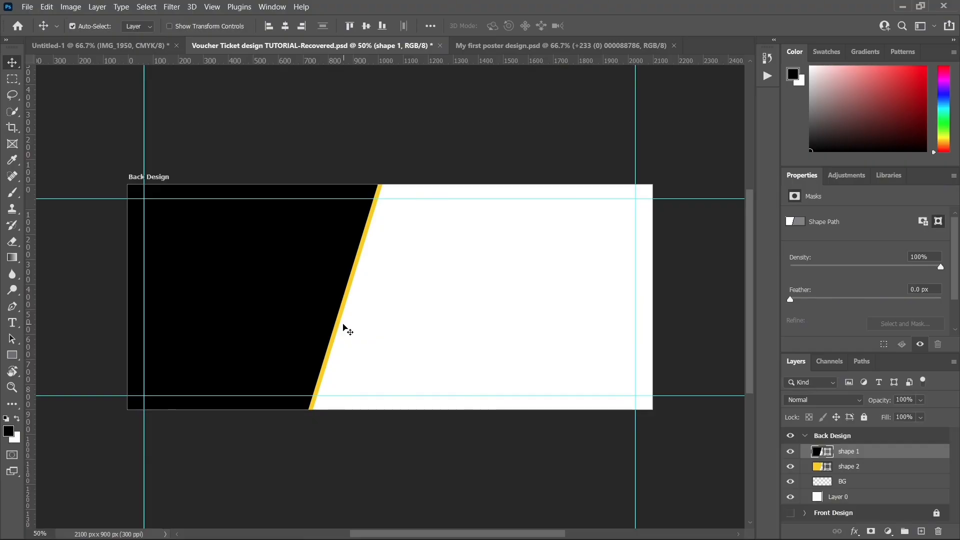
pyautogui.hotkey('alt', 'F9')
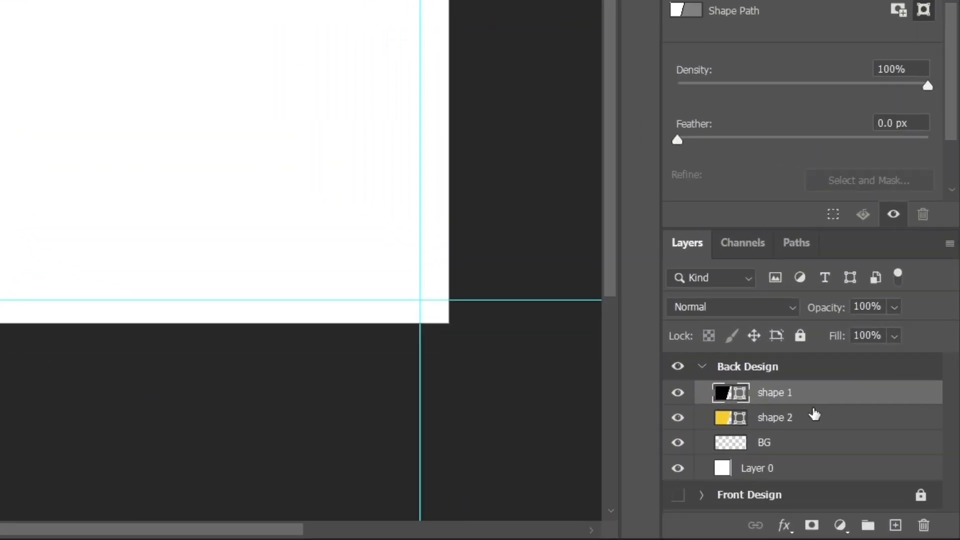
# Step: Add a layer above shape 1 and name it "T-Shape"
pyautogui.click(895, 525)
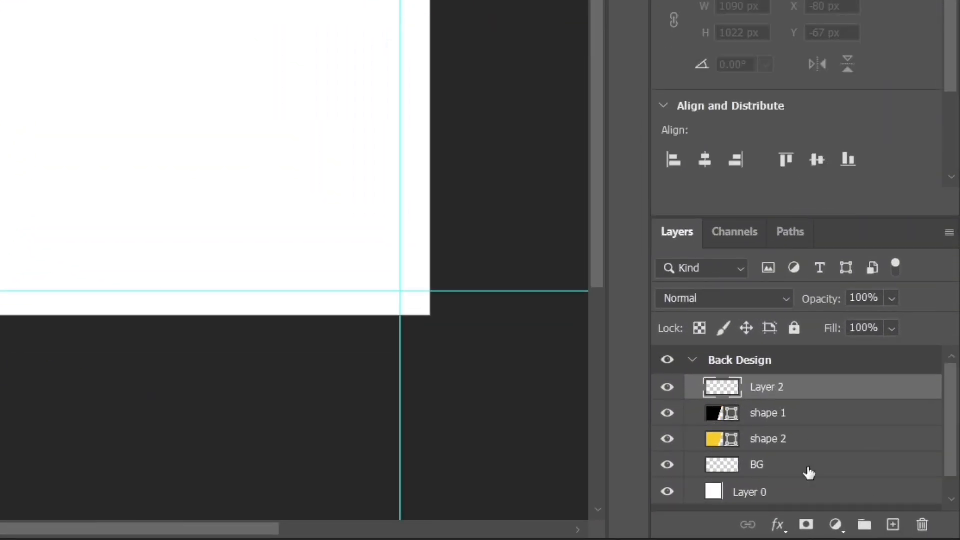
pyautogui.doubleClick(767, 388)
pyautogui.press('BackSpace')
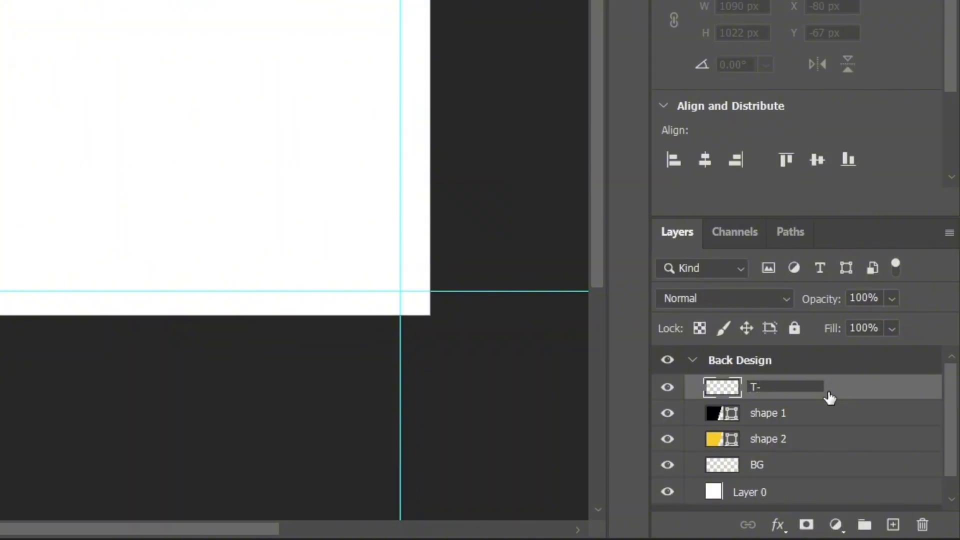
pyautogui.write('T-SH')
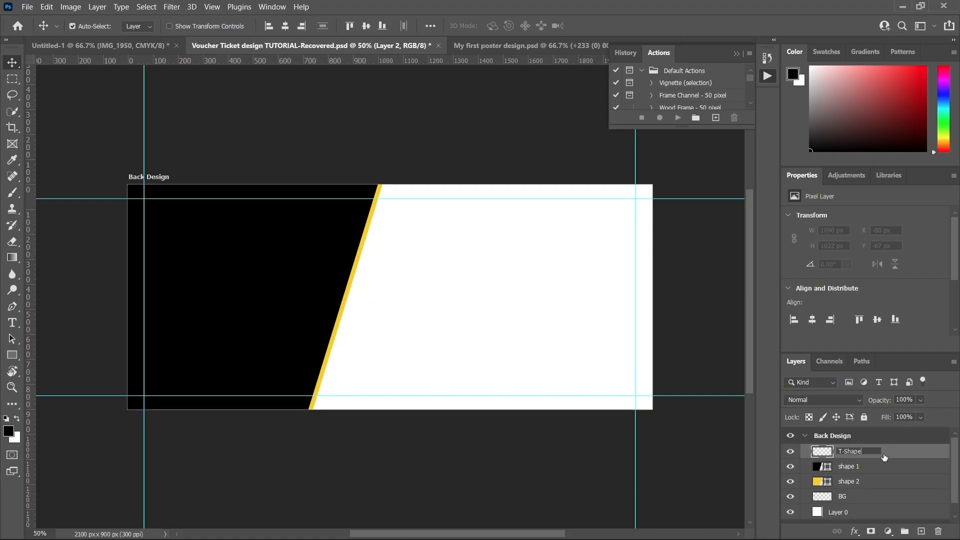
pyautogui.press('Return')
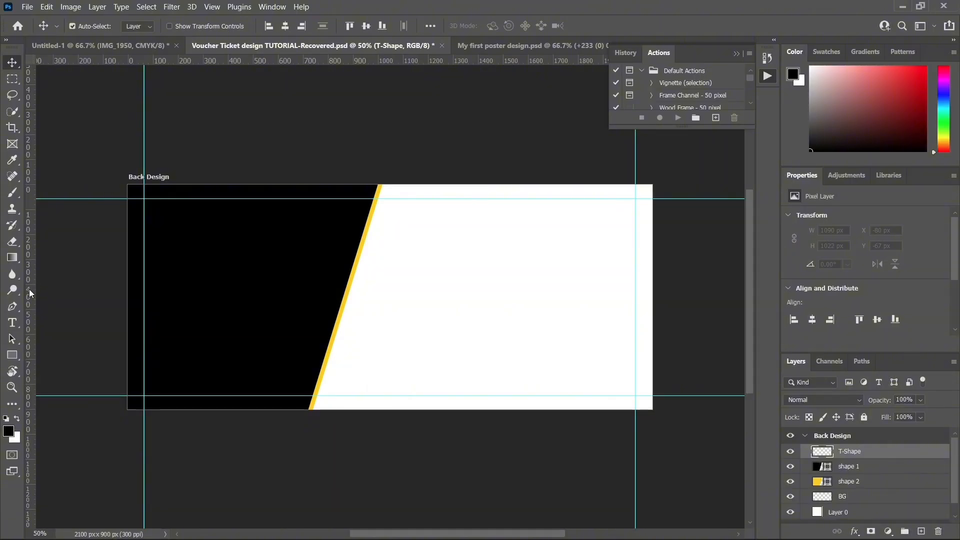
# Step: Draw a closed triangular Pen path about 520 by 526 px along the yellow strip's lower half and convert it into a shape
pyautogui.click(13, 306)
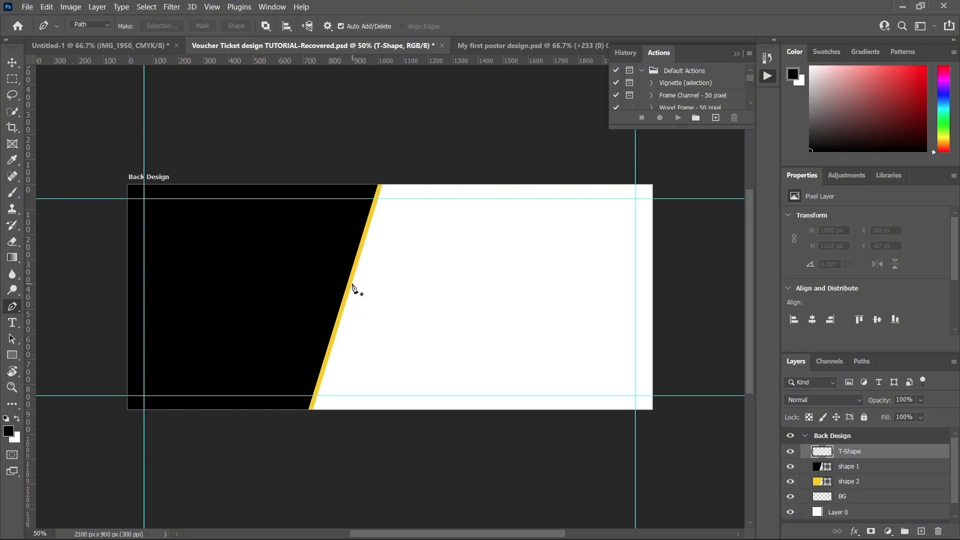
pyautogui.click(352, 283)
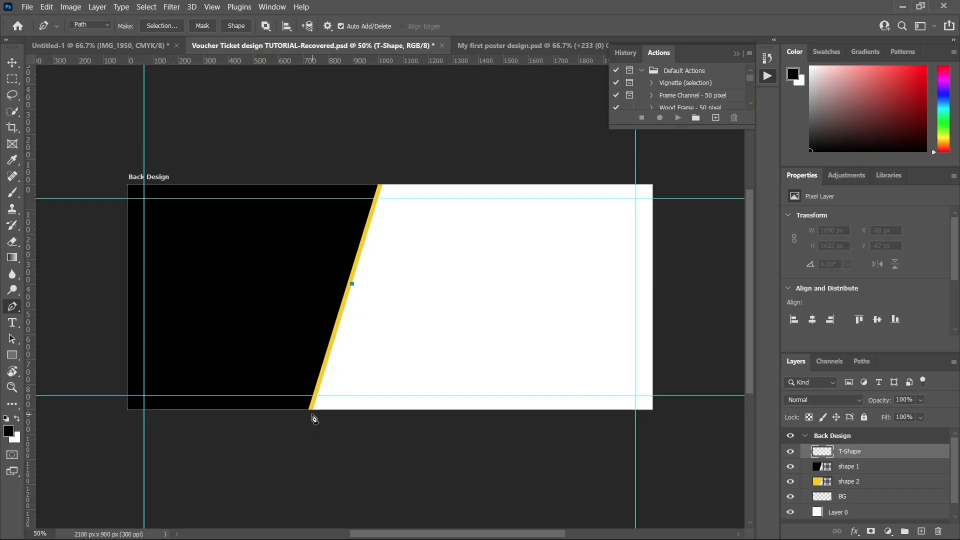
pyautogui.click(310, 414)
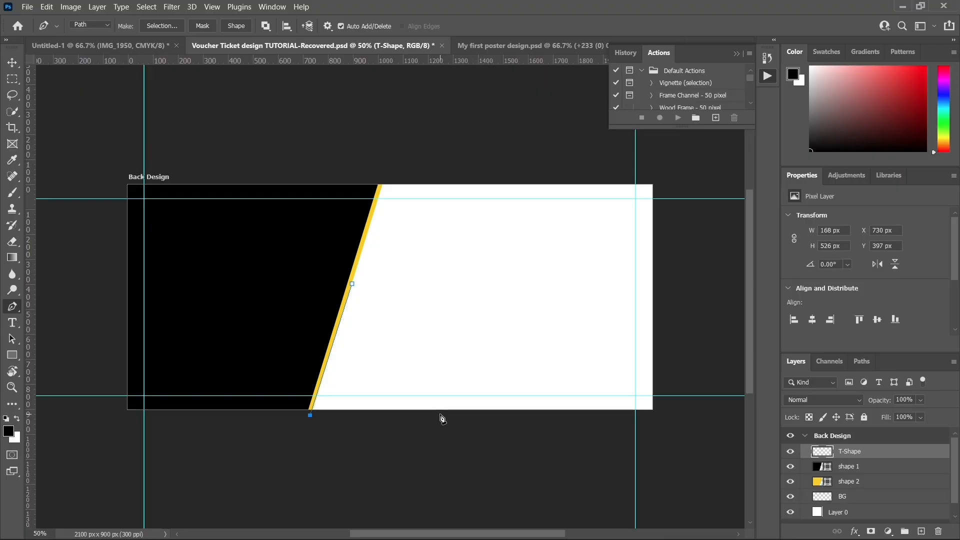
pyautogui.click(438, 415)
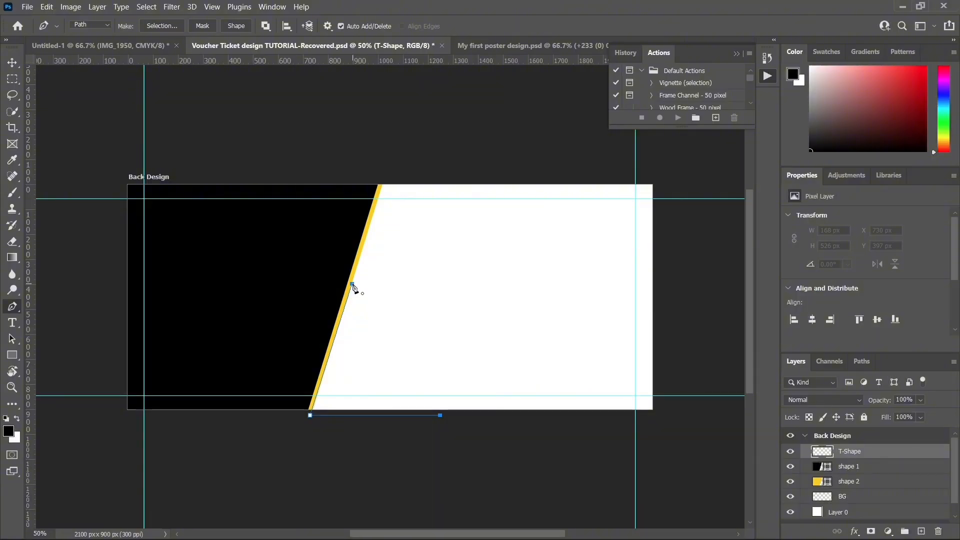
pyautogui.click(352, 285)
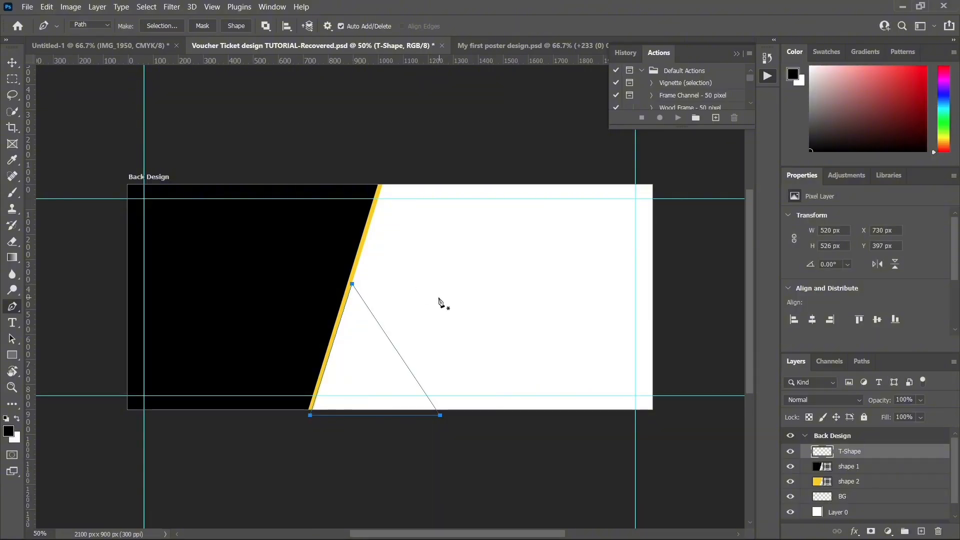
pyautogui.click(229, 29)
pyautogui.click(11, 63)
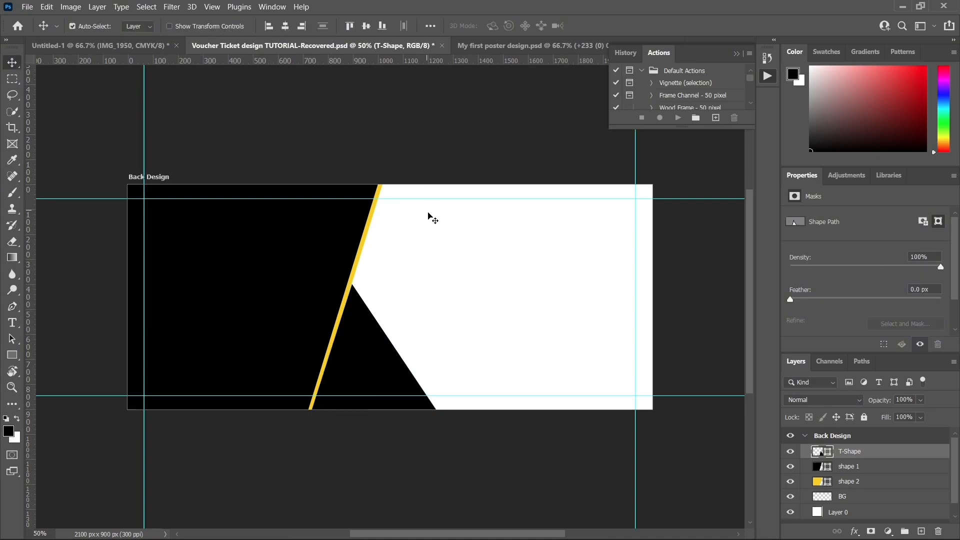
# Step: Recolor the T-Shape triangle's fill to a muted dark red
pyautogui.moveTo(366, 355); pyautogui.dragTo(365, 353)
pyautogui.doubleClick(817, 453)
pyautogui.click(721, 327)
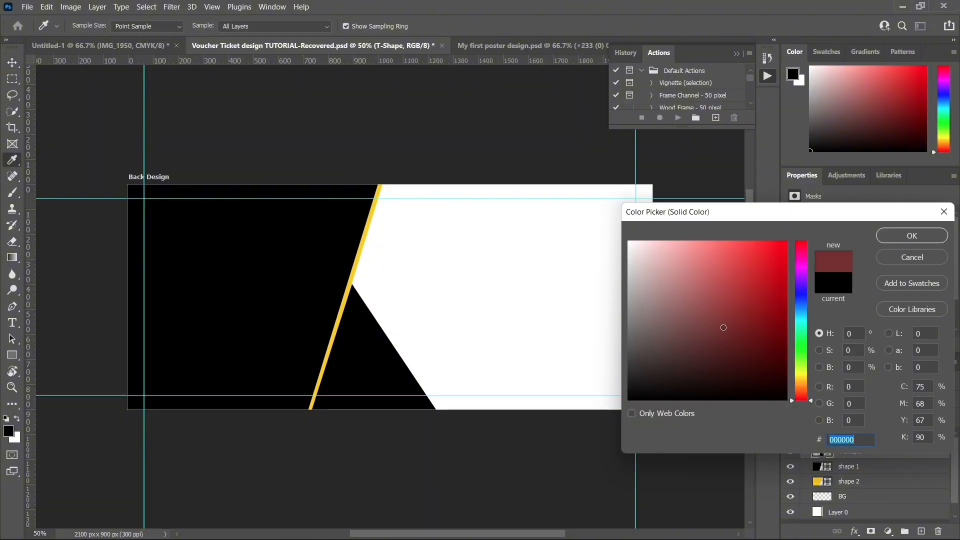
pyautogui.click(919, 230)
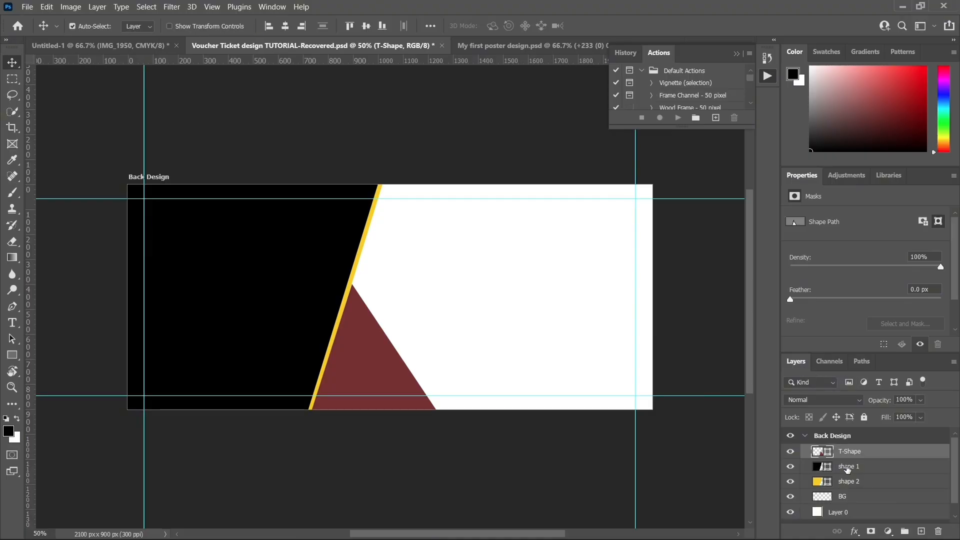
# Step: Add a layer between T-Shape and shape 1 and name it "bar shape 1"
pyautogui.click(866, 471)
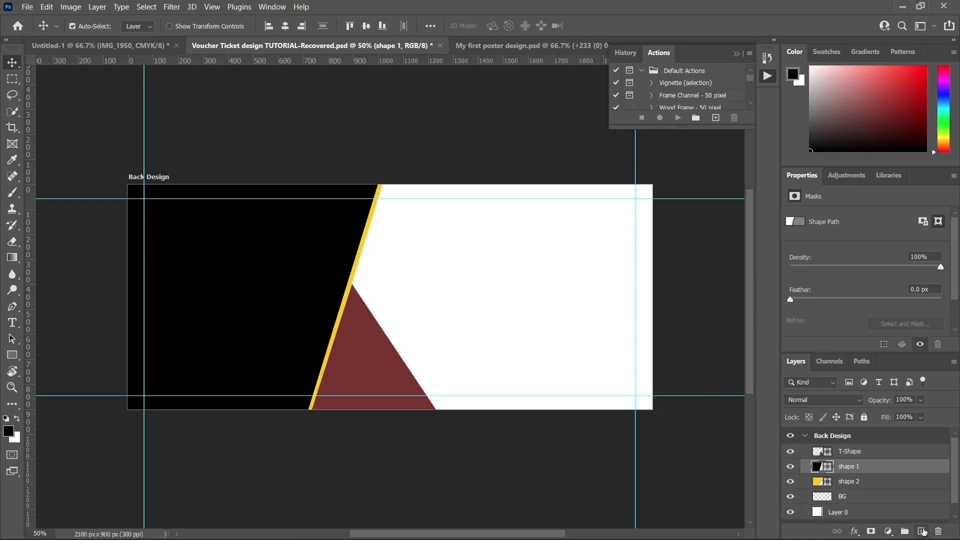
pyautogui.click(922, 531)
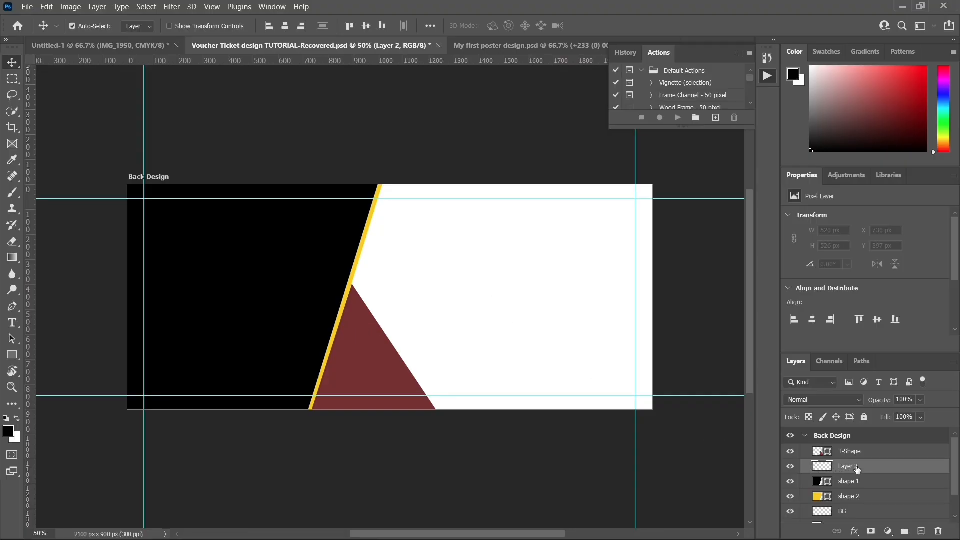
pyautogui.moveTo(856, 469); pyautogui.dragTo(845, 454)
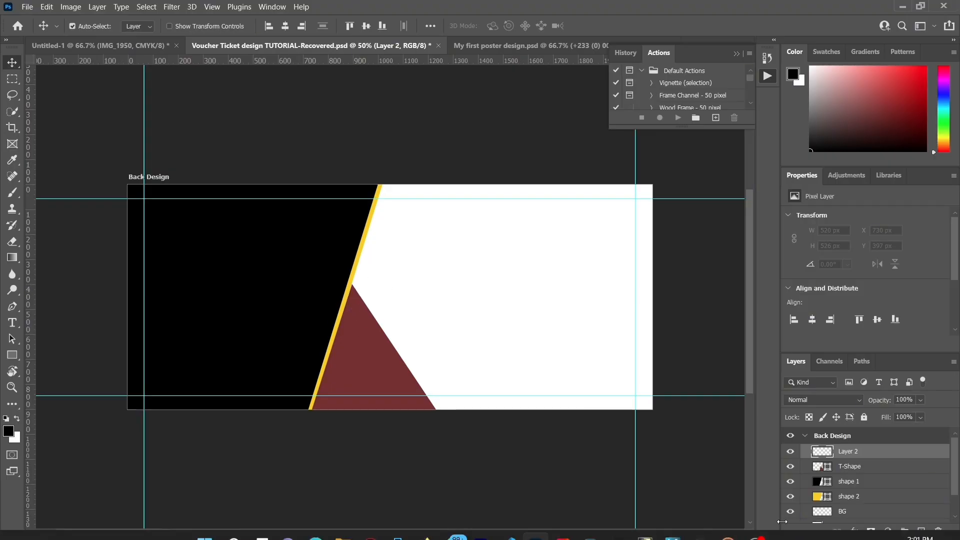
pyautogui.moveTo(845, 452); pyautogui.dragTo(852, 470)
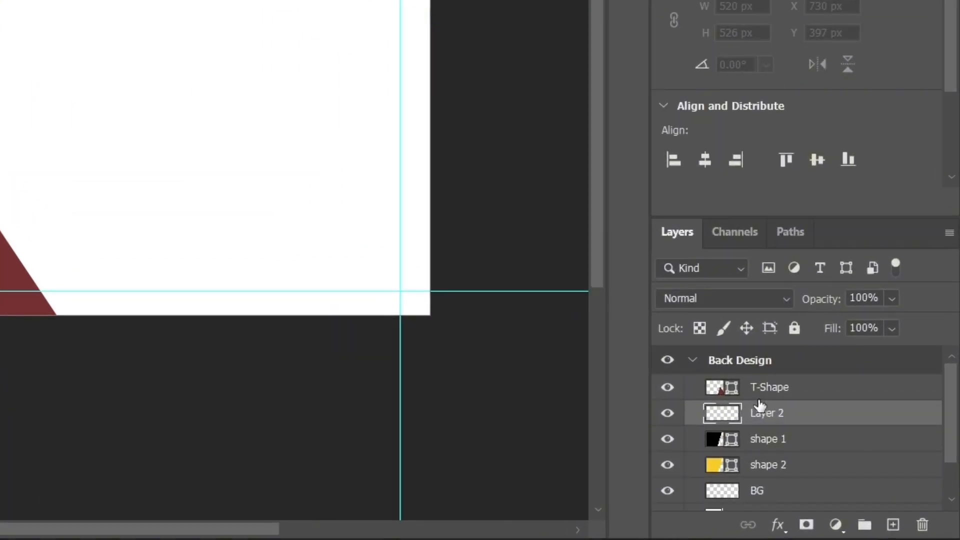
pyautogui.doubleClick(772, 415)
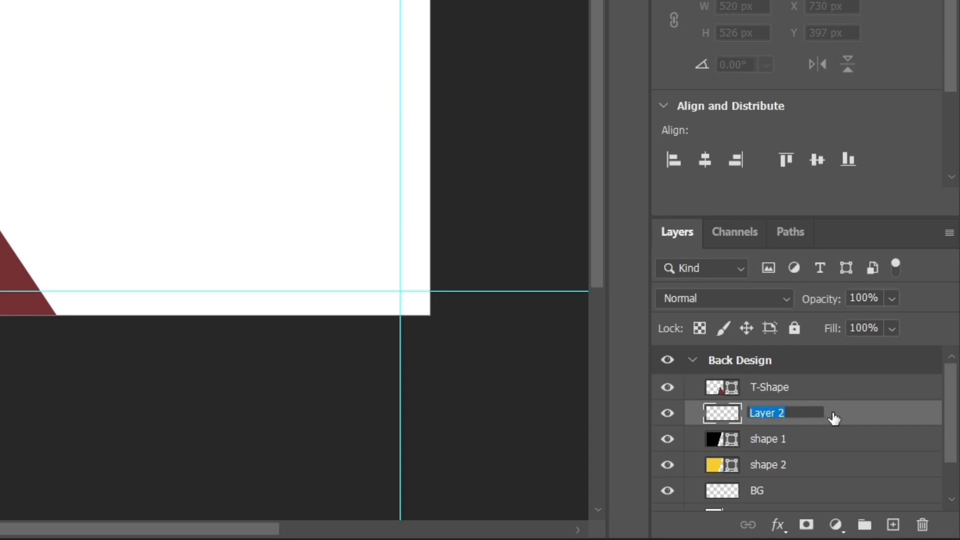
pyautogui.press('BackSpace')
pyautogui.write('bv')
pyautogui.press('BackSpace')
pyautogui.press('BackSpace')
pyautogui.write('ar')
pyautogui.write(' shape')
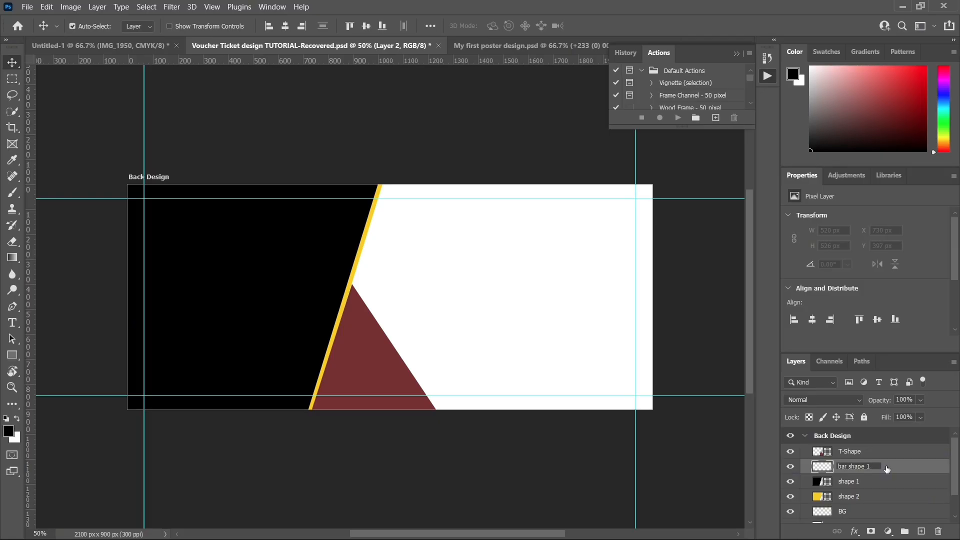
pyautogui.write(' 1')
pyautogui.press('Return')
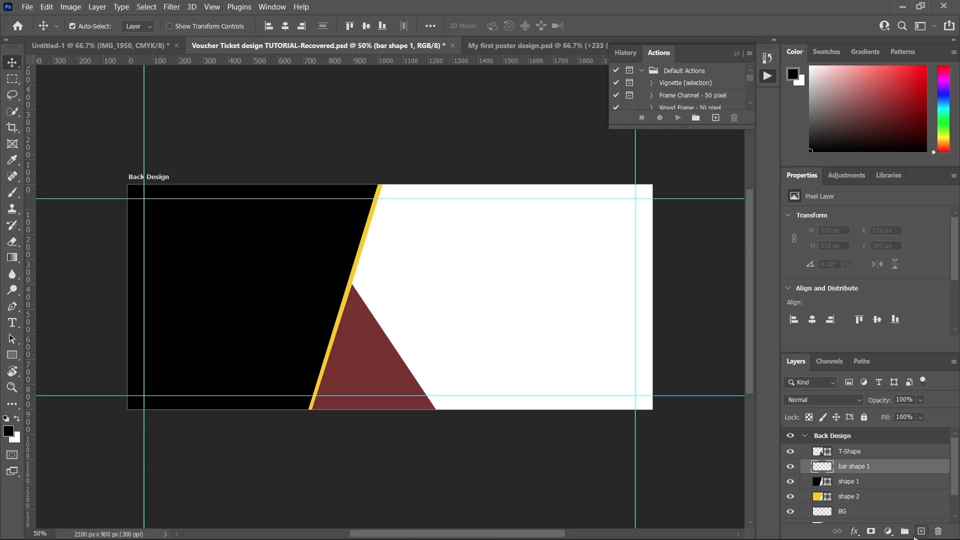
# Step: Draw a closed, slanted four-sided Pen path about 610 px tall beside the yellow strip's upper part and convert it into a shape
pyautogui.click(11, 304)
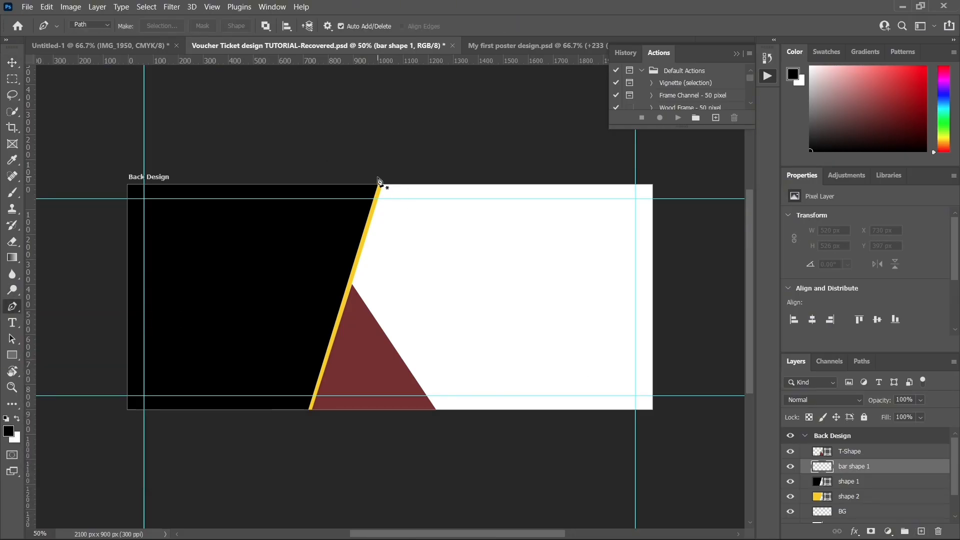
pyautogui.click(387, 175)
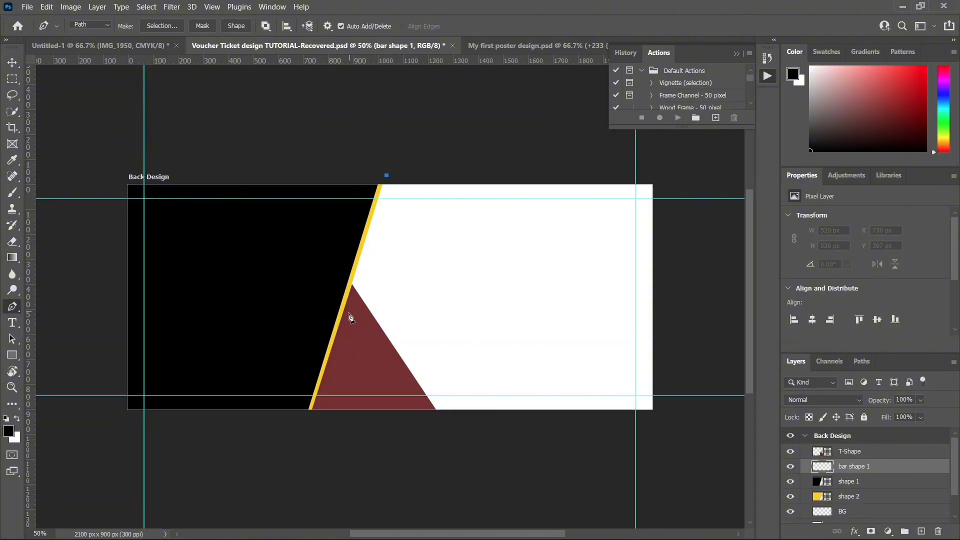
pyautogui.click(341, 324)
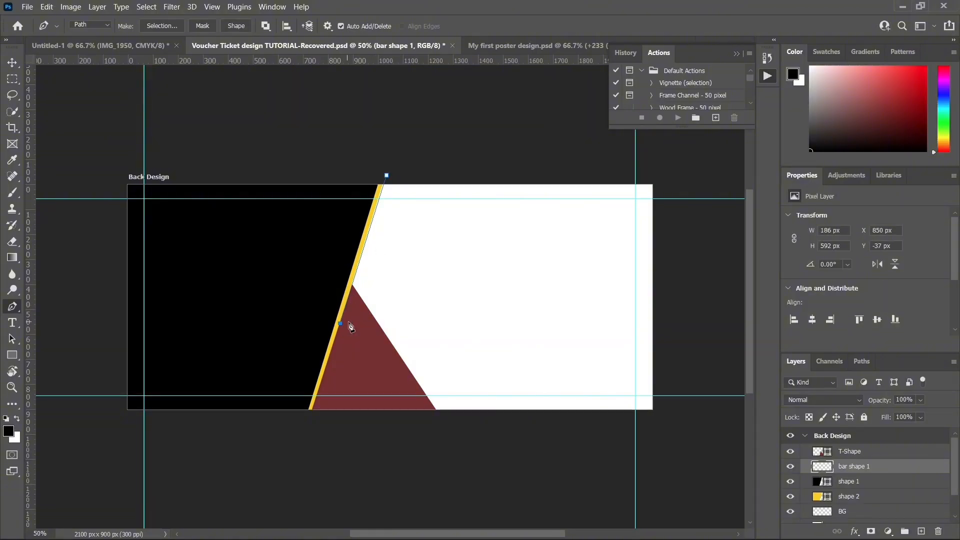
pyautogui.click(353, 326)
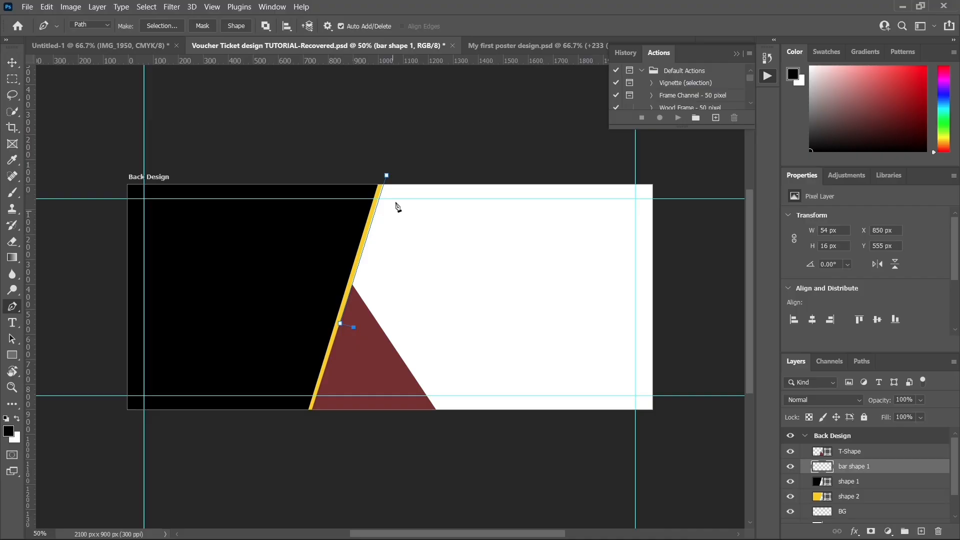
pyautogui.click(405, 176)
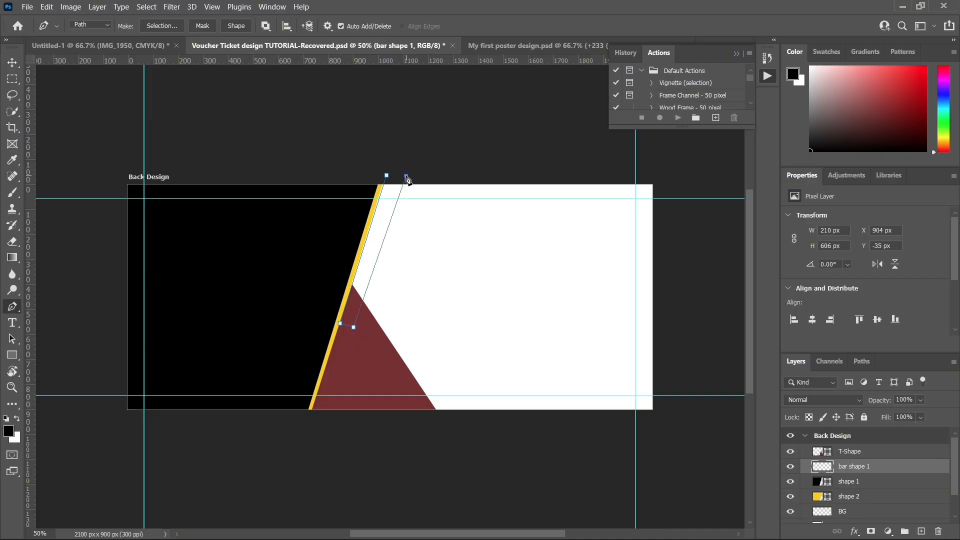
pyautogui.hotkey('ctrl', 'z')
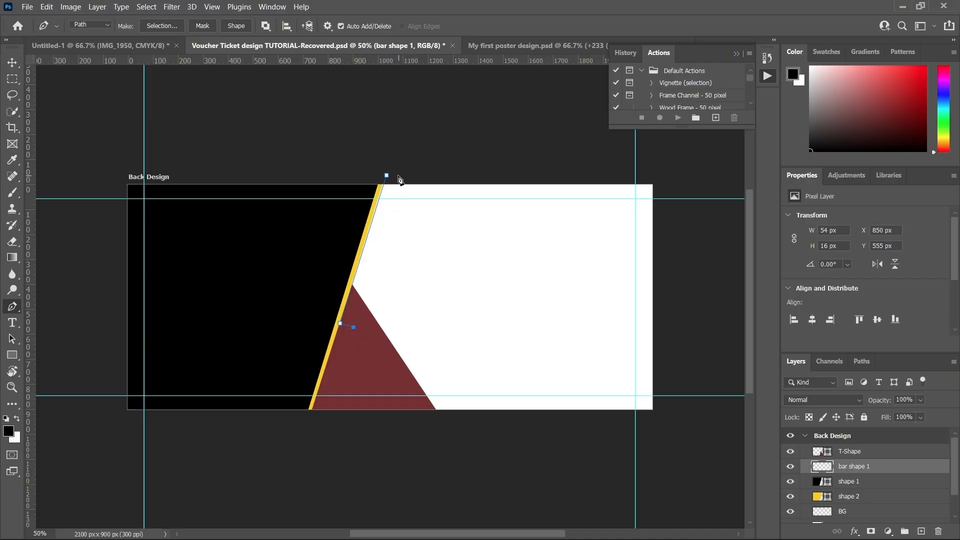
pyautogui.click(398, 176)
pyautogui.hotkey('ctrl', 'z')
pyautogui.click(401, 176)
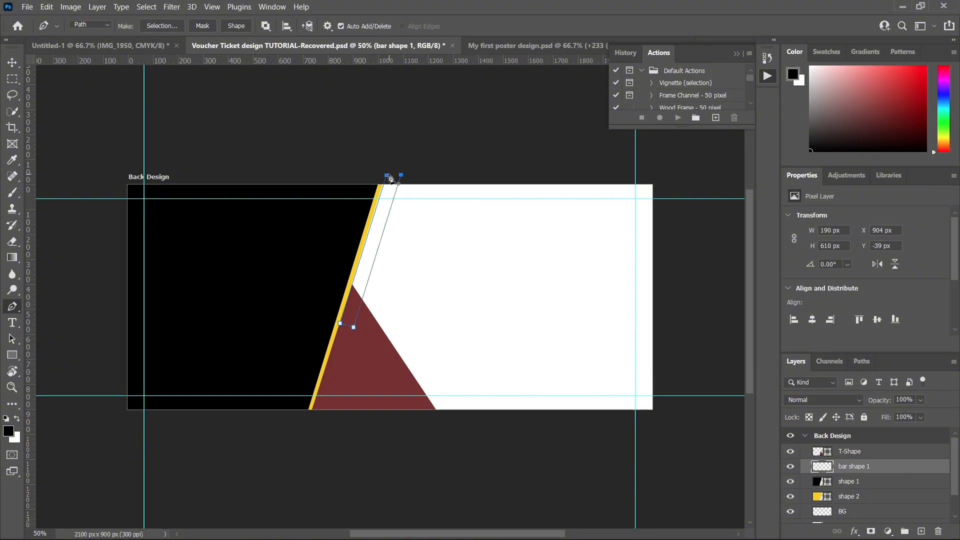
pyautogui.click(388, 175)
pyautogui.click(235, 26)
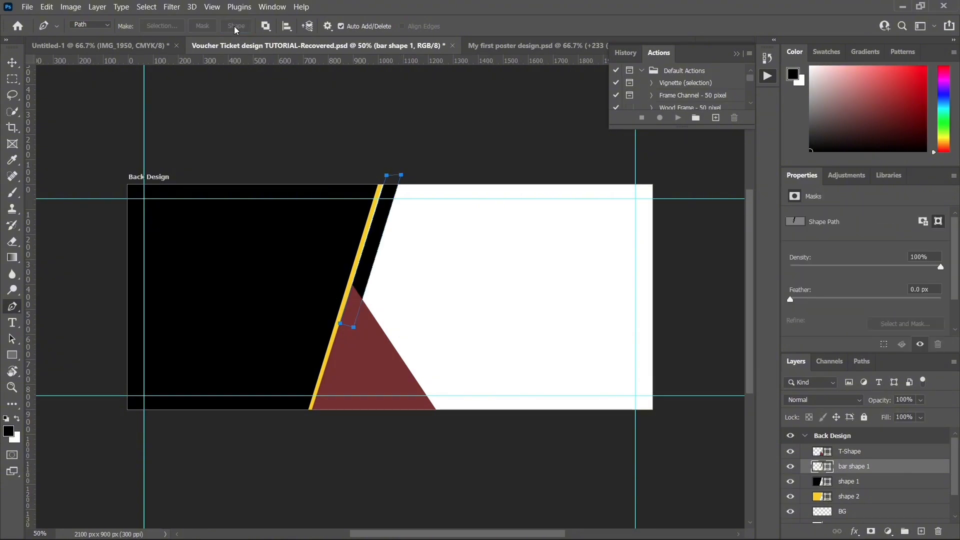
# Step: Nudge bar shape 1 slightly sideways until it sits flush against the yellow strip's outer edge
pyautogui.click(10, 62)
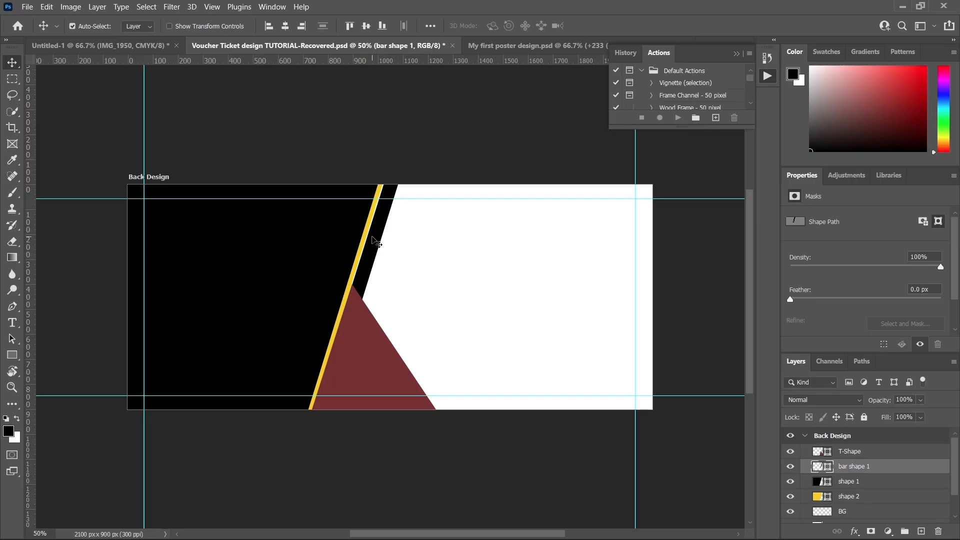
pyautogui.press('Left')
pyautogui.press('Left')
pyautogui.press('Left')
pyautogui.press('Left')
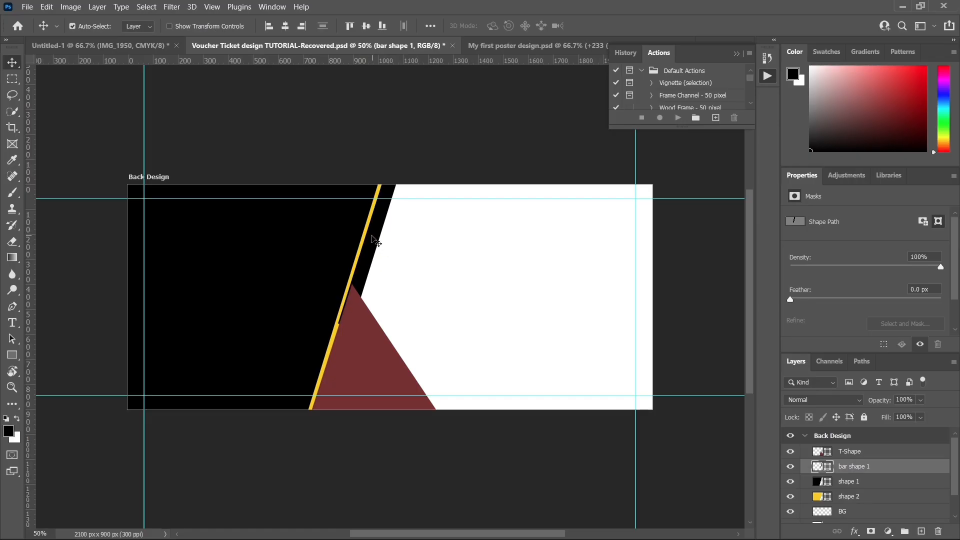
pyautogui.press('Right')
pyautogui.press('Right')
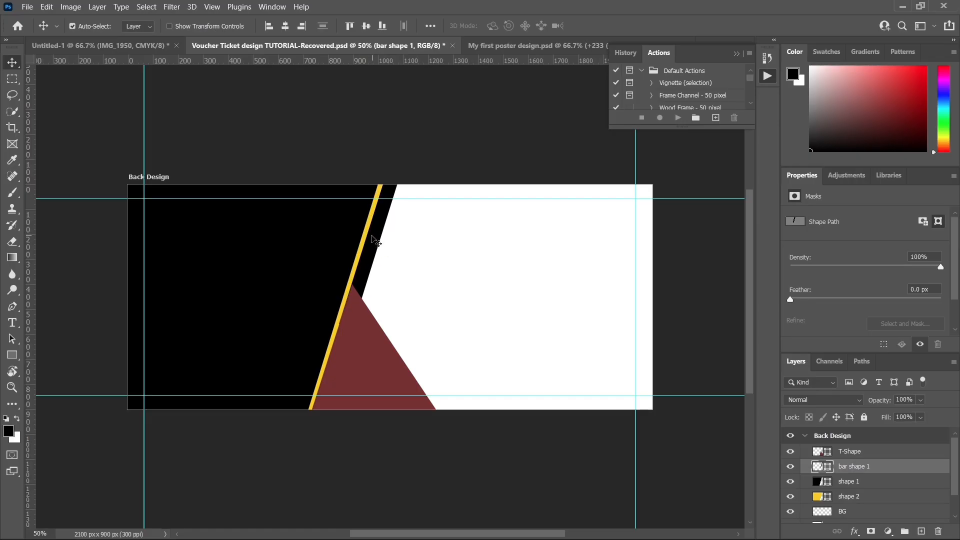
pyautogui.press('Right')
pyautogui.press('Right')
pyautogui.press('Left')
pyautogui.press('Left')
pyautogui.press('Left')
# Step: Move the T-Shape and bar shape 1 layers together below shape 2 in the layer stack
pyautogui.click(315, 246)
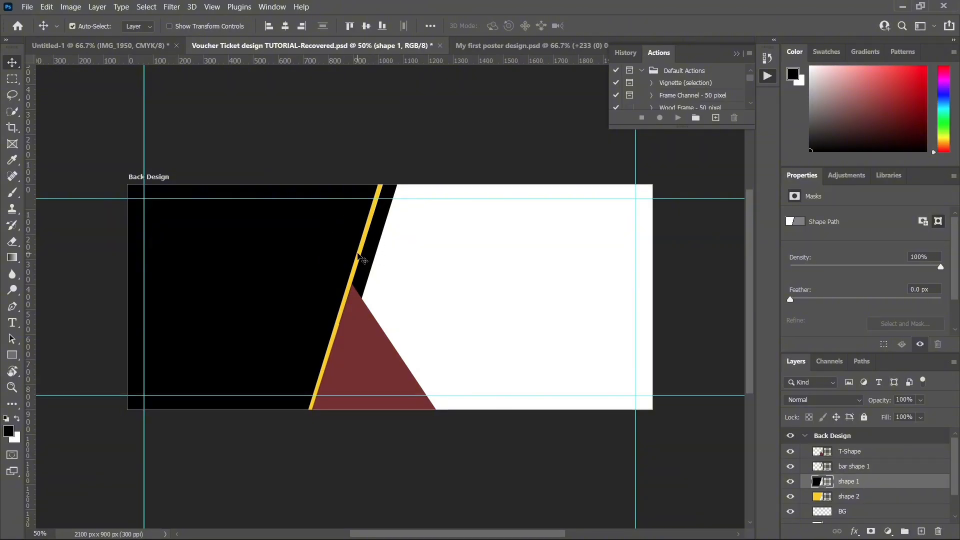
pyautogui.click(855, 495)
pyautogui.click(859, 481)
pyautogui.click(859, 497)
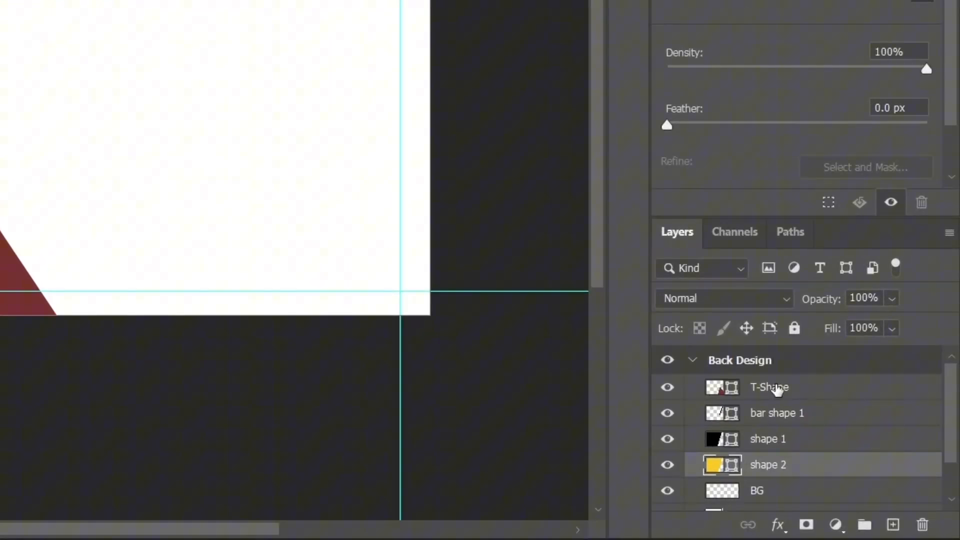
pyautogui.click(776, 390)
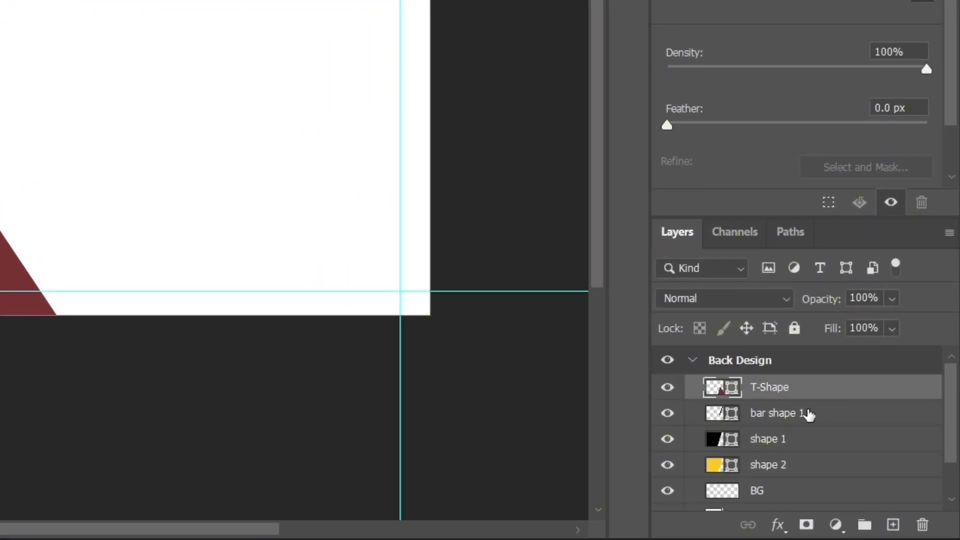
pyautogui.keyDown('shift'); pyautogui.click(808, 413); pyautogui.keyUp('shift')
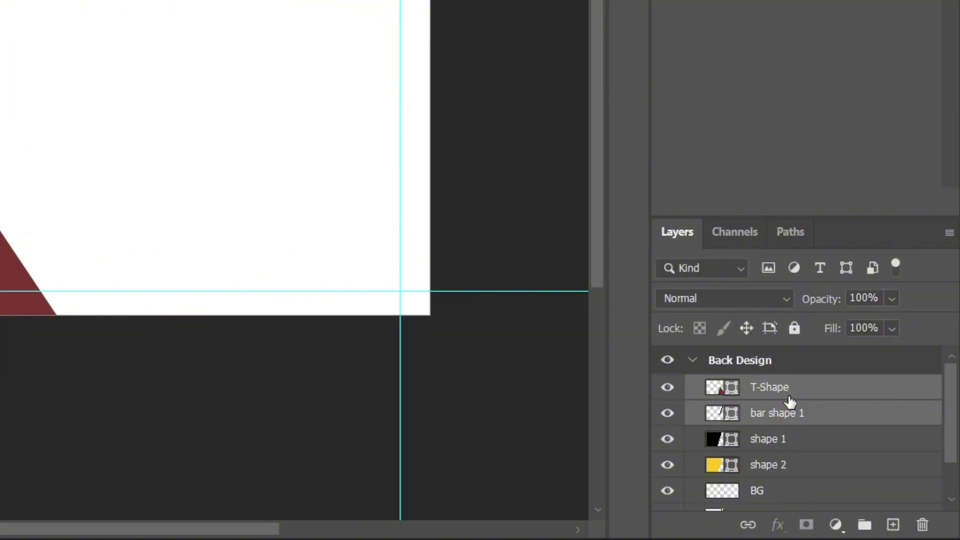
pyautogui.moveTo(788, 398); pyautogui.dragTo(797, 468)
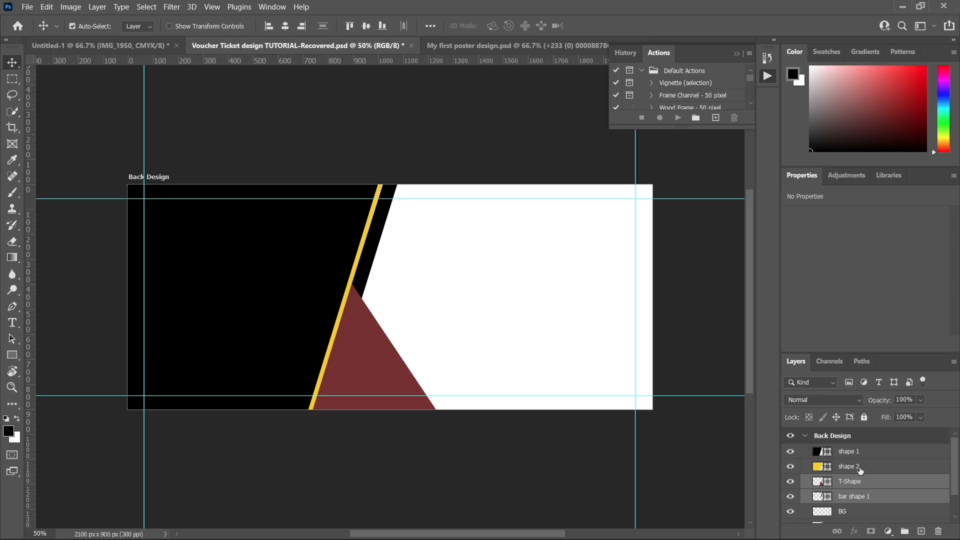
# Step: Select bar shape 1 alone and nudge it slightly left so its edge tucks behind the yellow strip
pyautogui.click(853, 499)
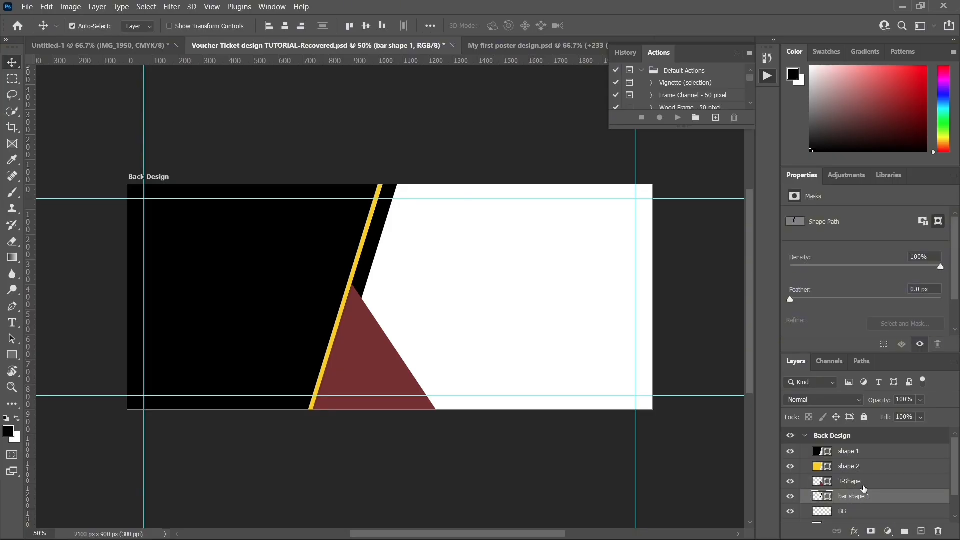
pyautogui.click(370, 345)
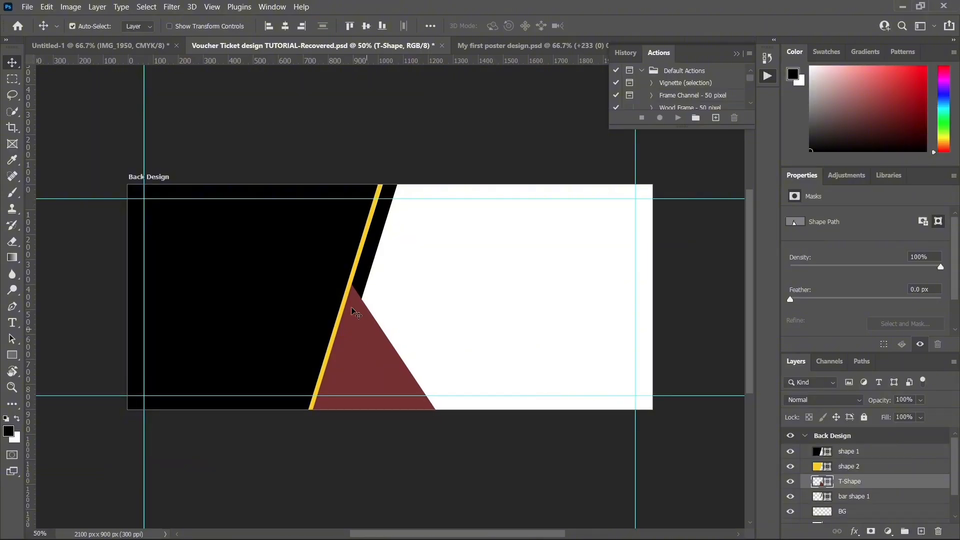
pyautogui.click(370, 270)
pyautogui.press('Left')
pyautogui.press('Left')
pyautogui.press('Left')
pyautogui.press('Left')
pyautogui.press('Left')
pyautogui.press('Left')
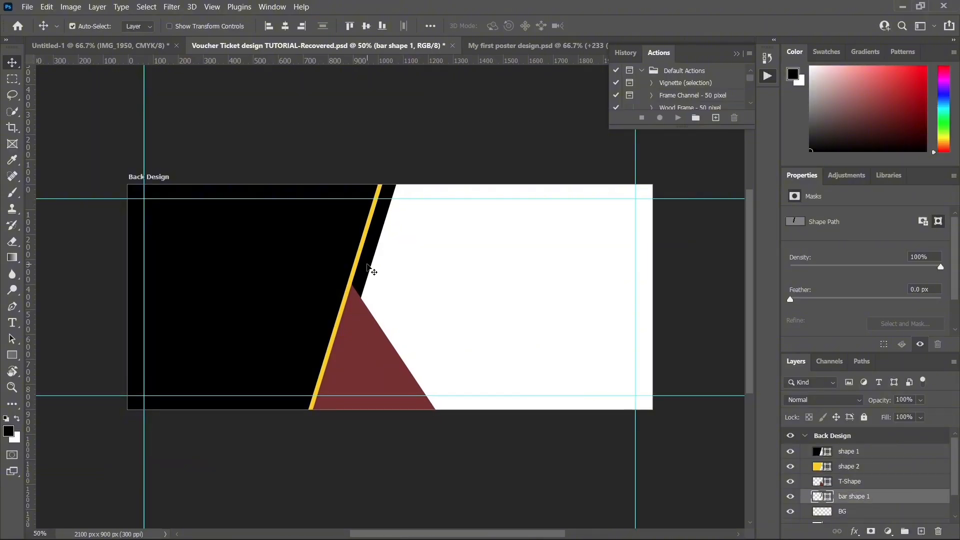
pyautogui.press('Left')
pyautogui.press('Left')
pyautogui.press('Left')
pyautogui.press('Right')
pyautogui.press('Right')
pyautogui.press('Right')
pyautogui.press('Left')
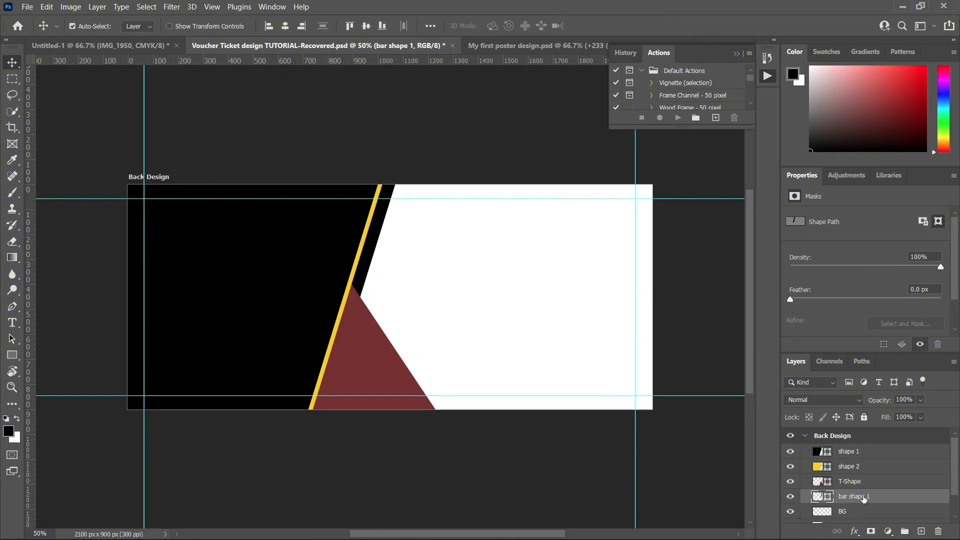
# Step: Duplicate bar shape 1 and rename the lower of the two layers as "bar shape 2"
pyautogui.hotkey('ctrl', 'j')
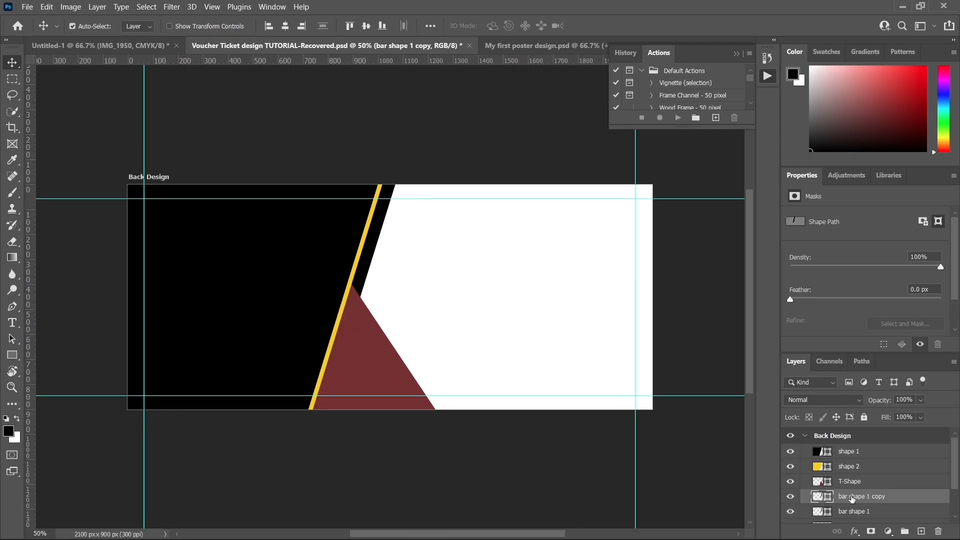
pyautogui.click(865, 512)
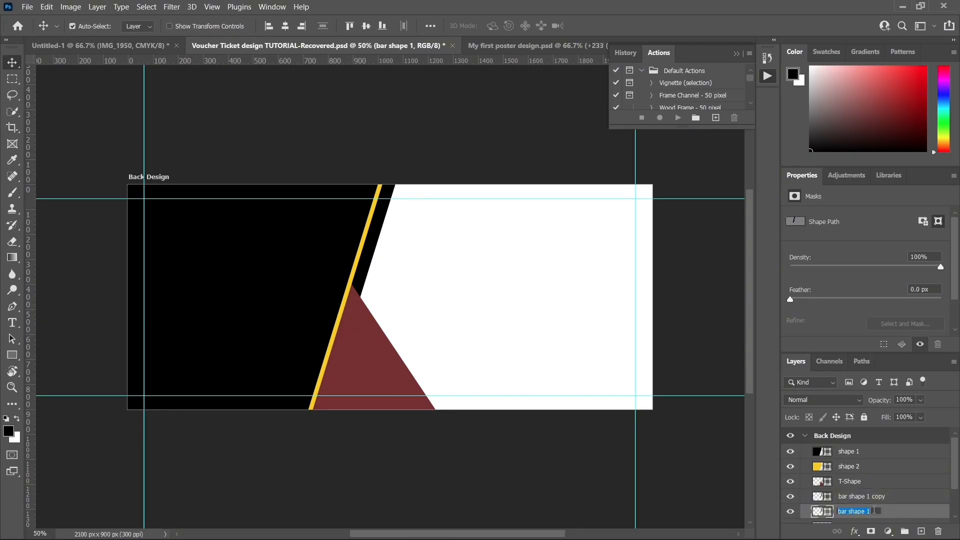
pyautogui.doubleClick(865, 512)
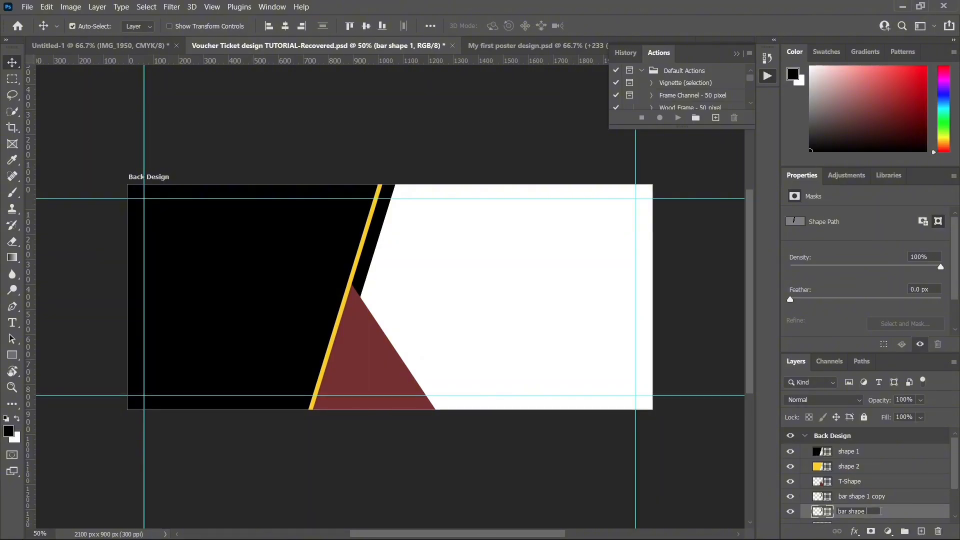
pyautogui.write('2')
pyautogui.press('Return')
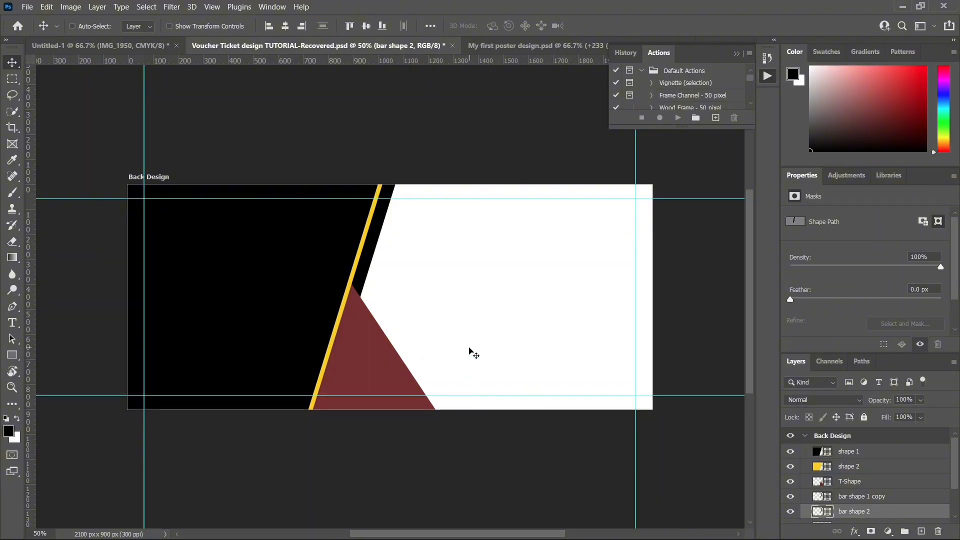
# Step: Rotate bar shape 2 clockwise and move it to form a black band along the red triangle's right slanted side
pyautogui.hotkey('ctrl', 't')
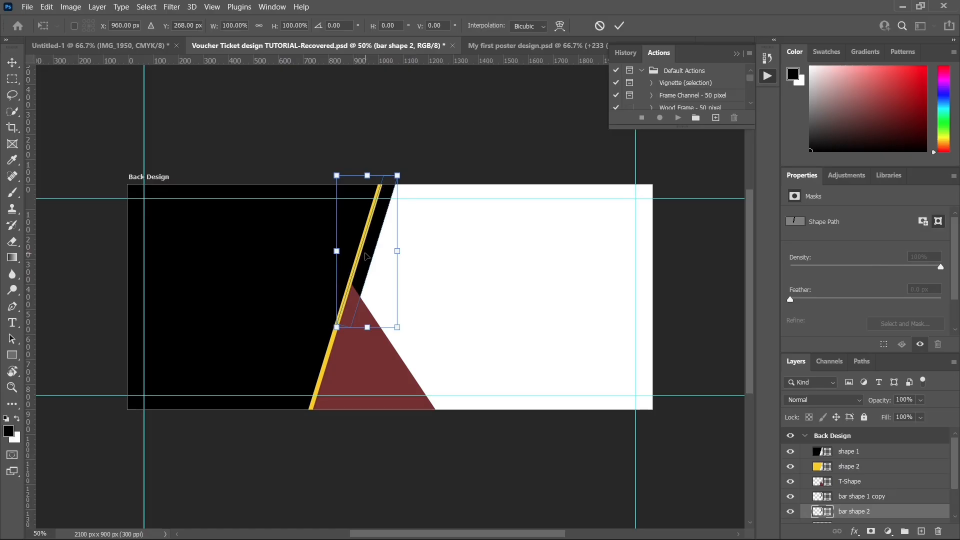
pyautogui.moveTo(365, 256); pyautogui.dragTo(387, 299)
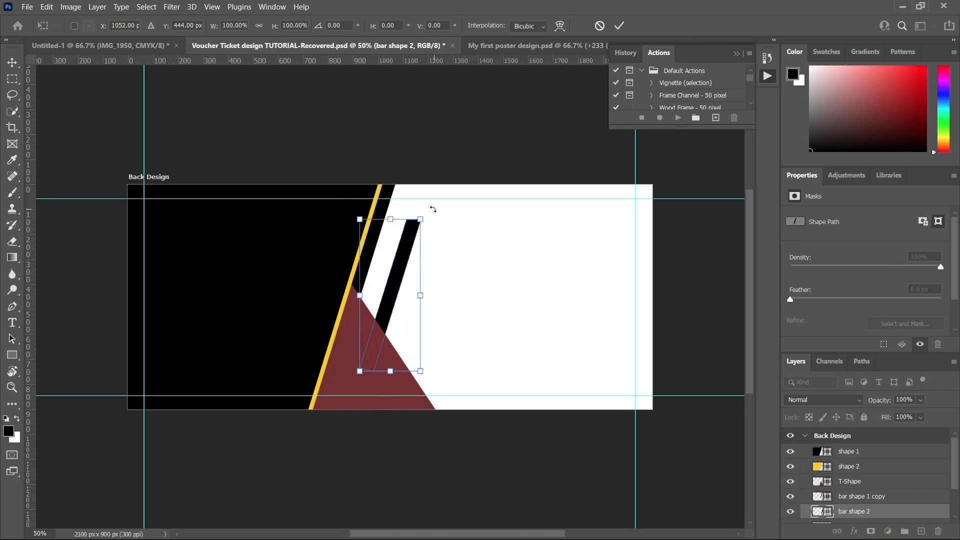
pyautogui.moveTo(428, 211); pyautogui.dragTo(432, 384)
pyautogui.moveTo(411, 322); pyautogui.dragTo(414, 370)
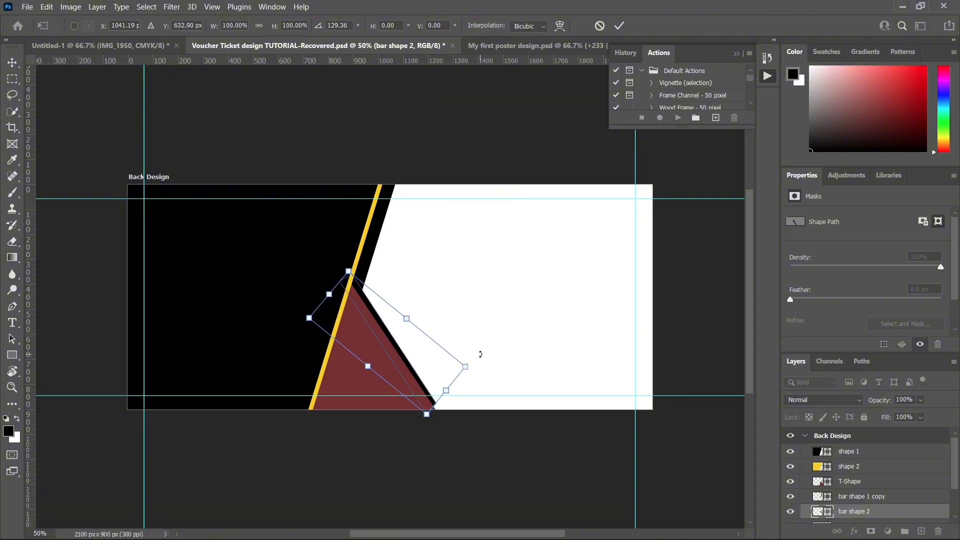
pyautogui.moveTo(479, 352); pyautogui.dragTo(445, 366)
pyautogui.press('Return')
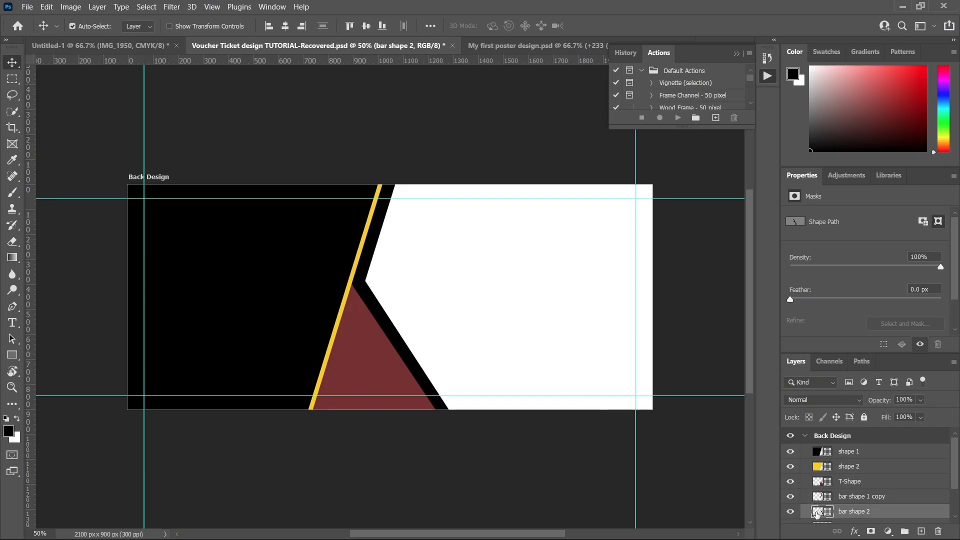
# Step: Recolor the bar shape 2 layer dark red with hex color 380606
pyautogui.doubleClick(818, 515)
pyautogui.moveTo(753, 348); pyautogui.dragTo(770, 365)
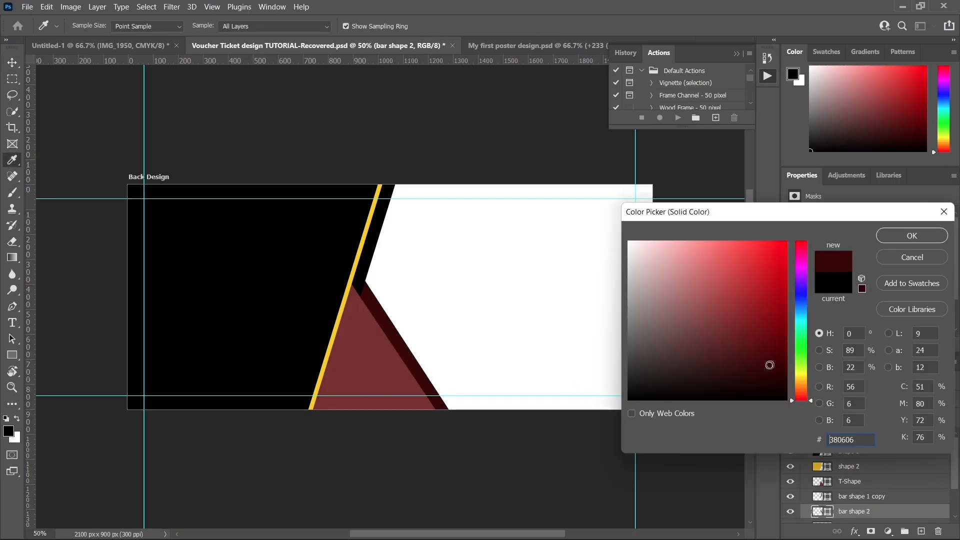
pyautogui.click(907, 232)
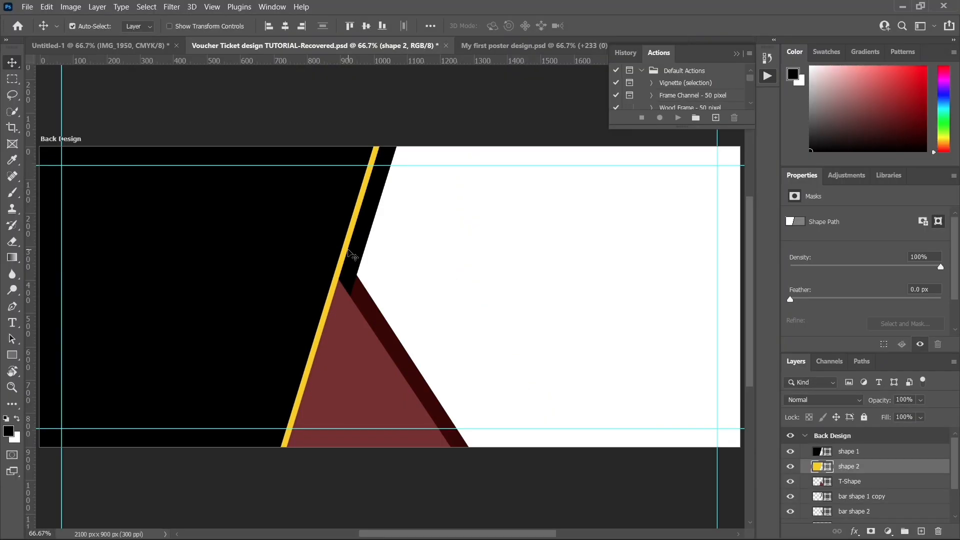
# Step: Select bar shape 2 and nudge it slightly left toward the triangle's slanted edge
pyautogui.click(367, 384)
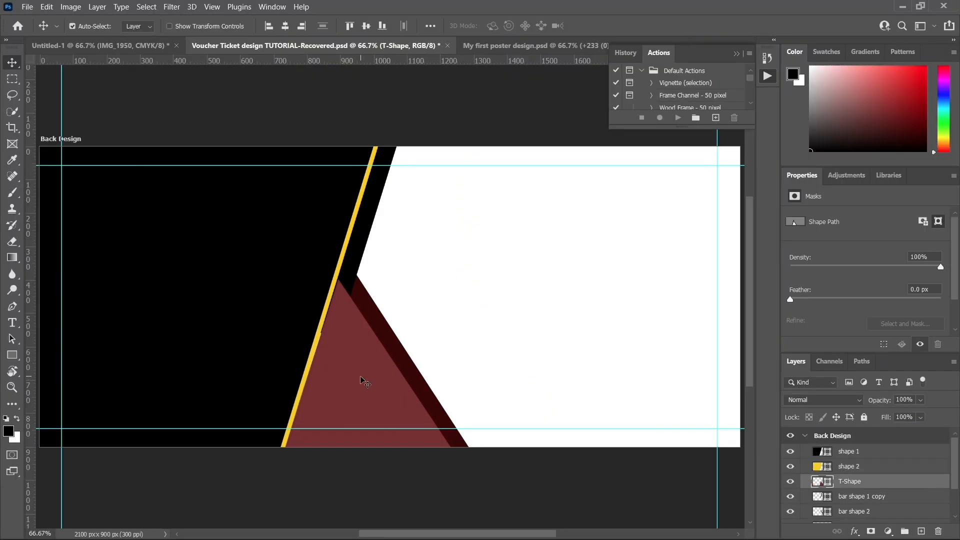
pyautogui.click(379, 328)
pyautogui.press('Left')
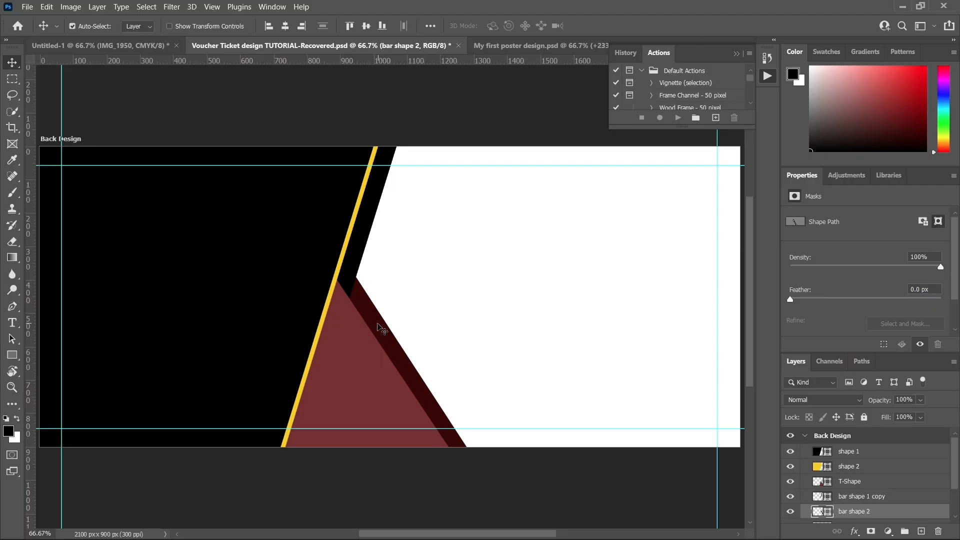
pyautogui.press('Left')
pyautogui.press('Left')
# Step: Nudge the bar shape 1 copy slightly left toward the yellow strip, and hide the floating Actions panel
pyautogui.click(368, 231)
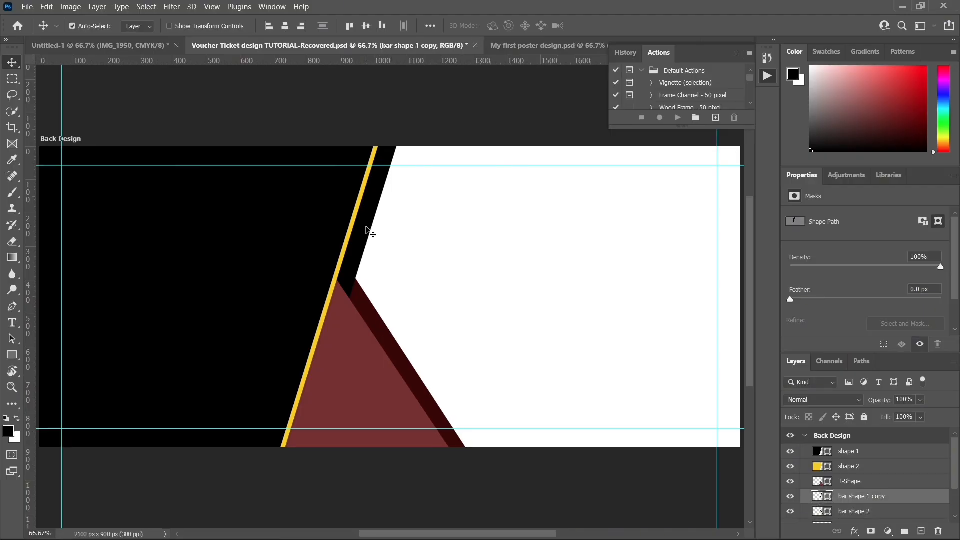
pyautogui.press('Left')
pyautogui.press('Left')
pyautogui.hotkey('ctrl', '-')
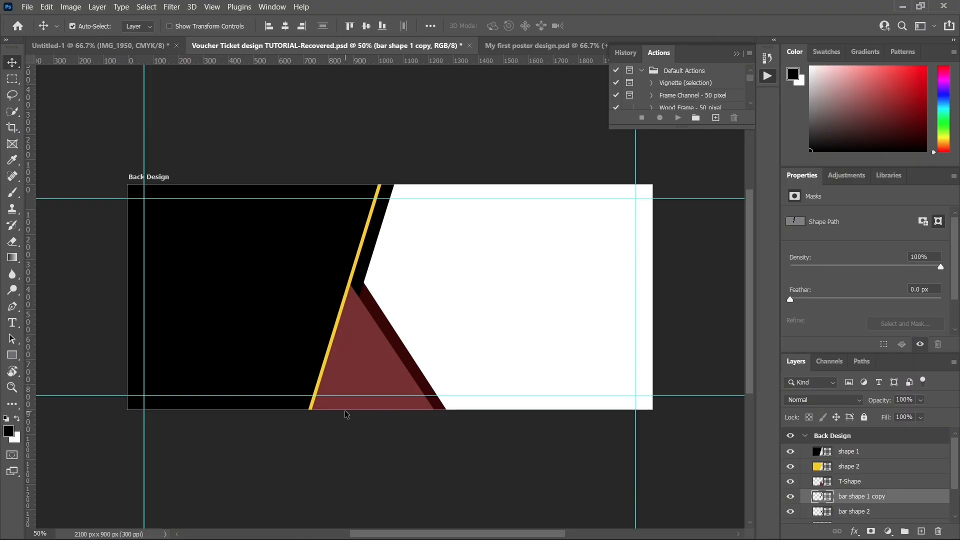
pyautogui.hotkey('alt', 'F9')
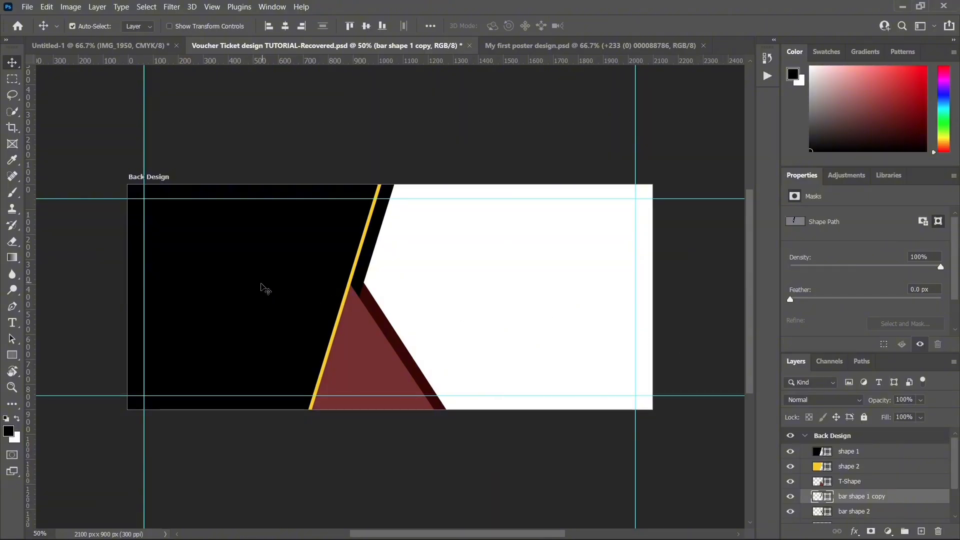
# Step: Place the image 977f2017fa41789d49f02de965f9759c from the My First Poster Design folder directly above the shape 1 layer
pyautogui.click(261, 288)
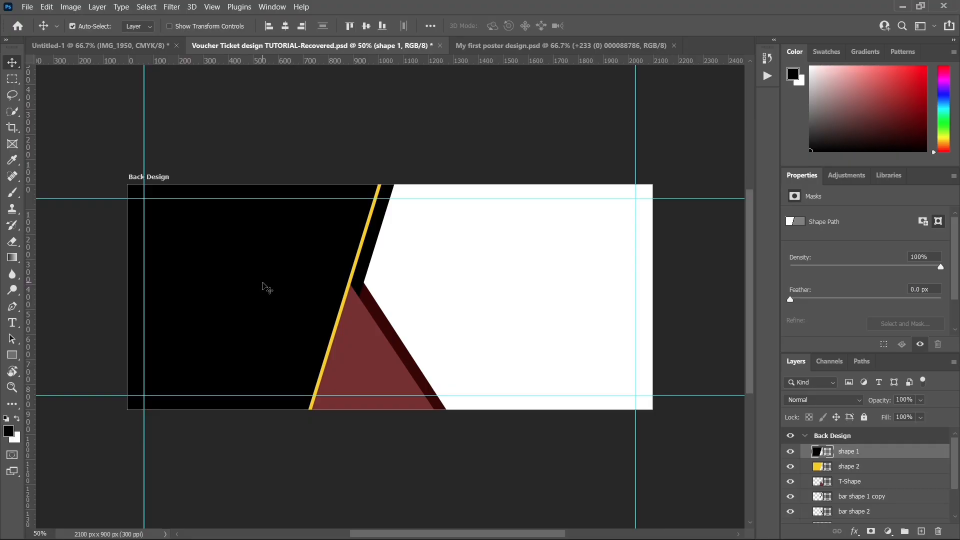
pyautogui.moveTo(350, 526)
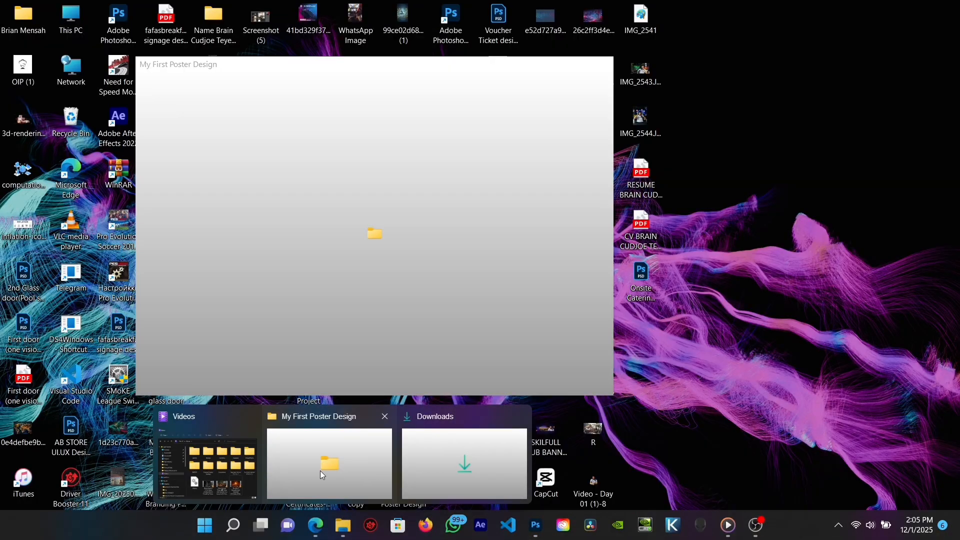
pyautogui.click(321, 470)
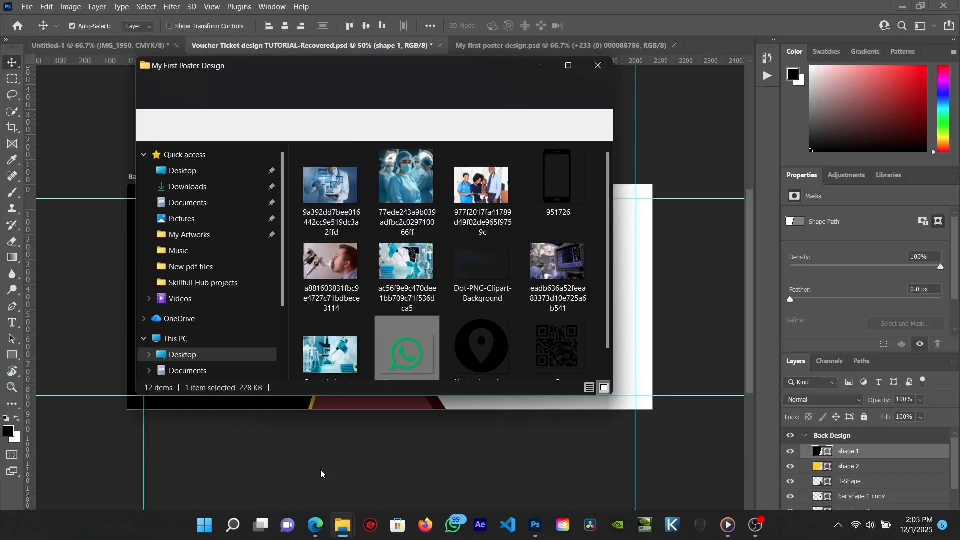
pyautogui.moveTo(389, 69); pyautogui.dragTo(604, 88)
pyautogui.scroll(-1, 658, 265)
pyautogui.scroll(1, 658, 268)
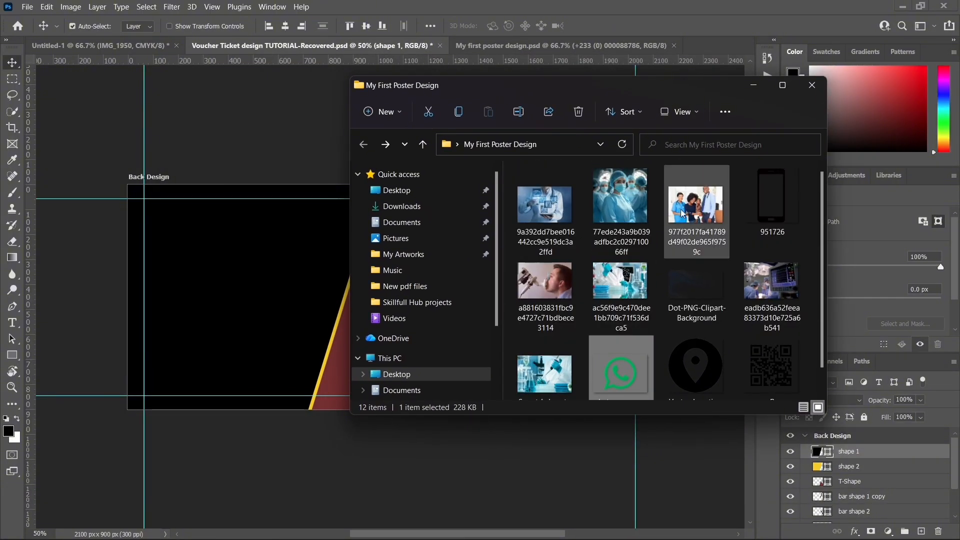
pyautogui.moveTo(683, 213); pyautogui.dragTo(235, 308)
# Step: Scale the placed family photo to 38.55% and position it to cover the large black shape
pyautogui.moveTo(368, 291); pyautogui.dragTo(213, 287)
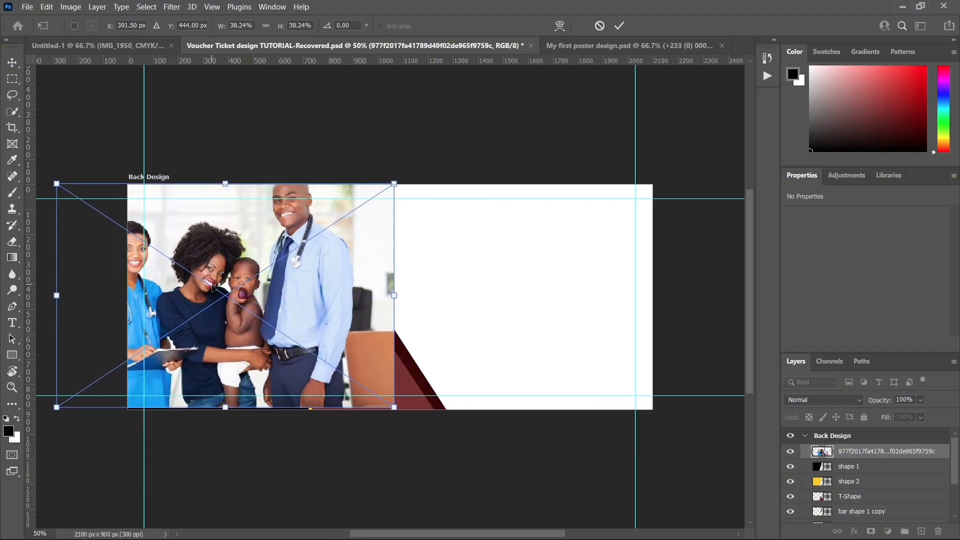
pyautogui.moveTo(394, 408)
pyautogui.mouseDown()
pyautogui.moveTo(422, 407)
pyautogui.moveTo(393, 407)
pyautogui.mouseUp()
pyautogui.moveTo(289, 335); pyautogui.dragTo(304, 334)
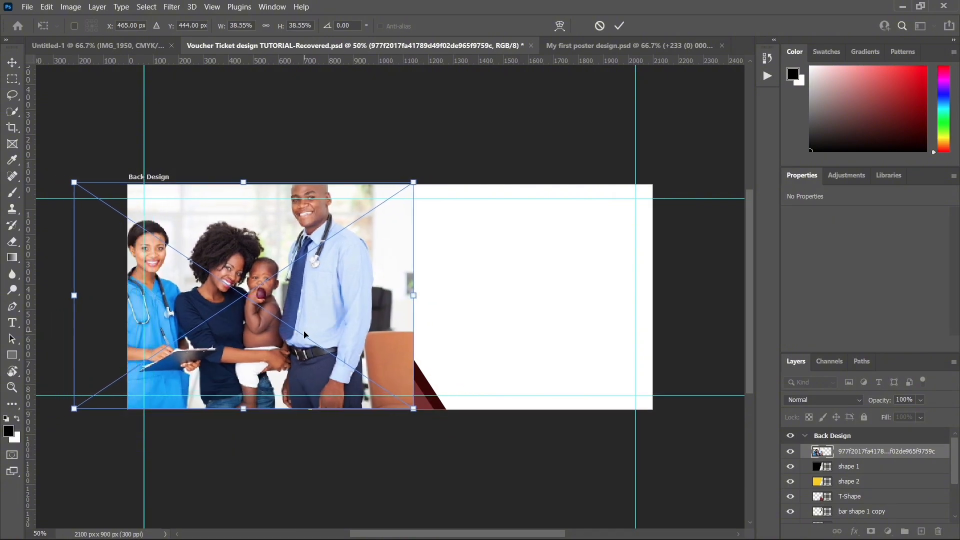
pyautogui.press('Return')
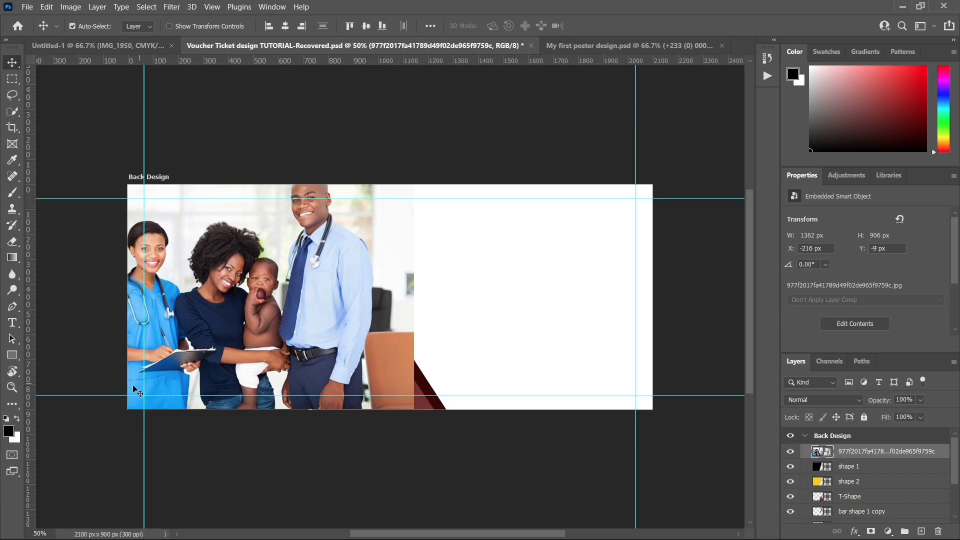
# Step: Clip the family photo to shape 1 and shift it left to X -246 px, Y 0 px
pyautogui.rightClick(860, 452)
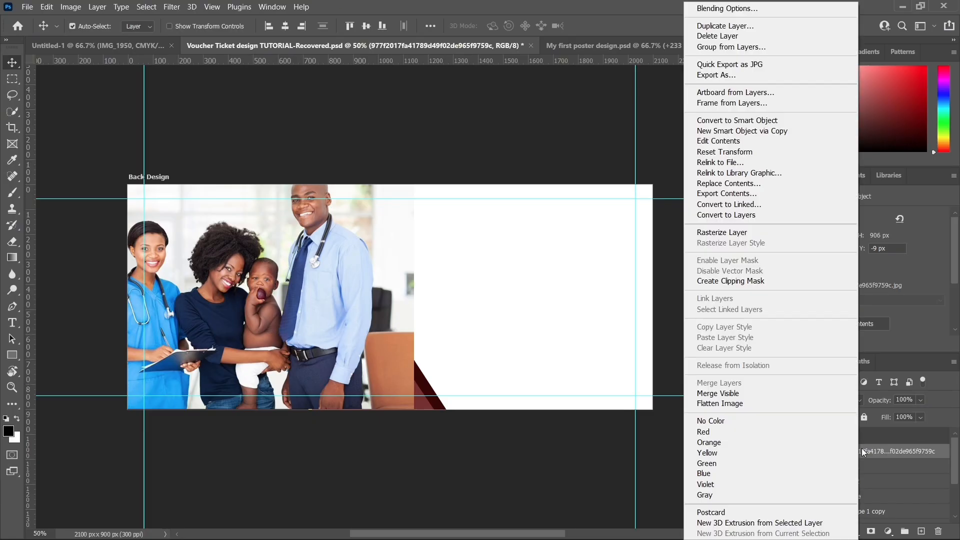
pyautogui.click(736, 285)
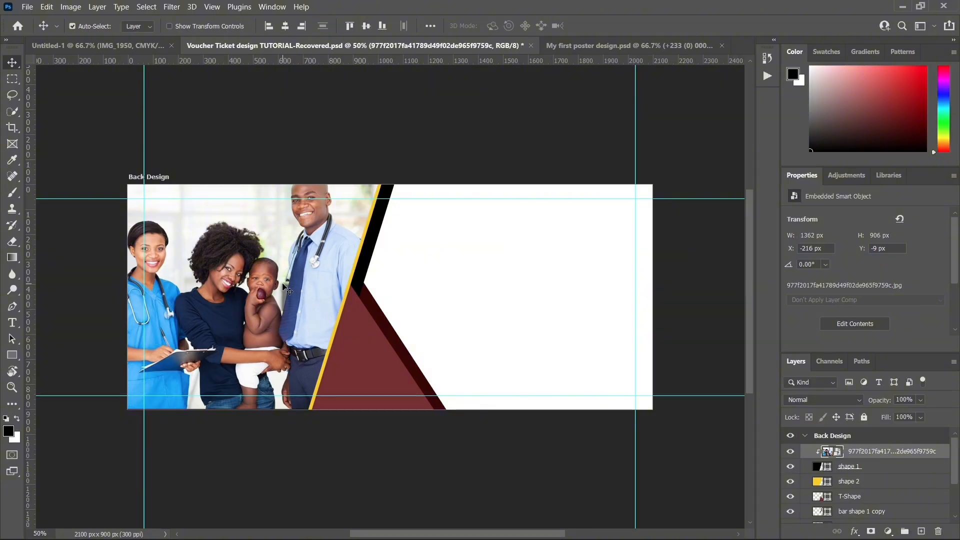
pyautogui.moveTo(284, 287); pyautogui.dragTo(278, 289)
pyautogui.press('Left')
pyautogui.press('Left')
pyautogui.press('Left')
pyautogui.press('Left')
pyautogui.press('Left')
pyautogui.press('Left')
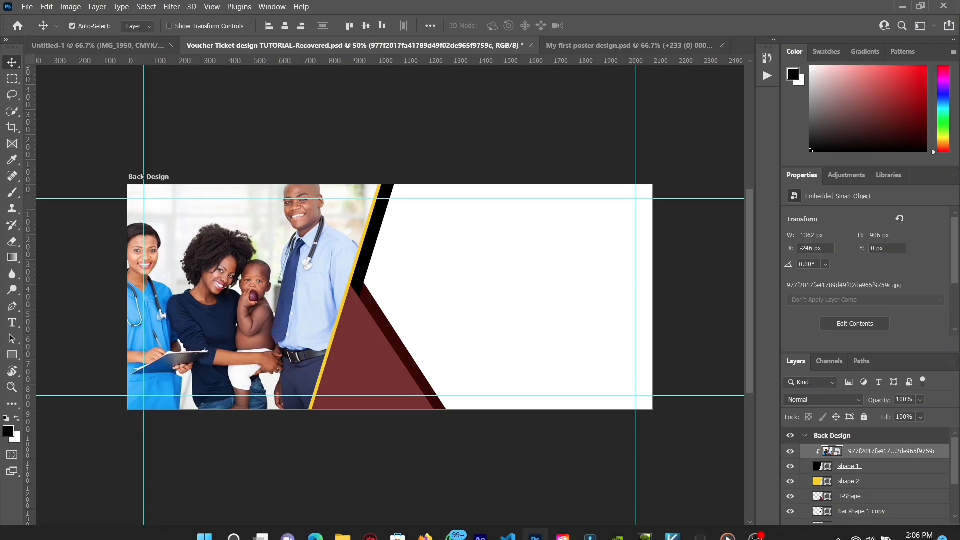
# Step: Transform the T-Shape triangle with a -4.10 horizontal skew and scale it to 109.81% width and 106.08% height
pyautogui.click(343, 360)
pyautogui.hotkey('ctrl', 't')
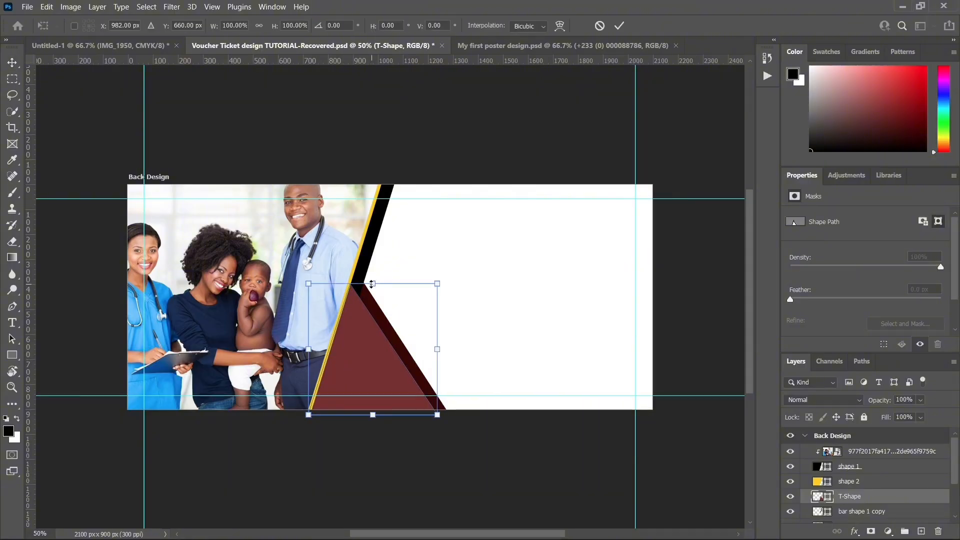
pyautogui.moveTo(373, 283); pyautogui.dragTo(377, 282)
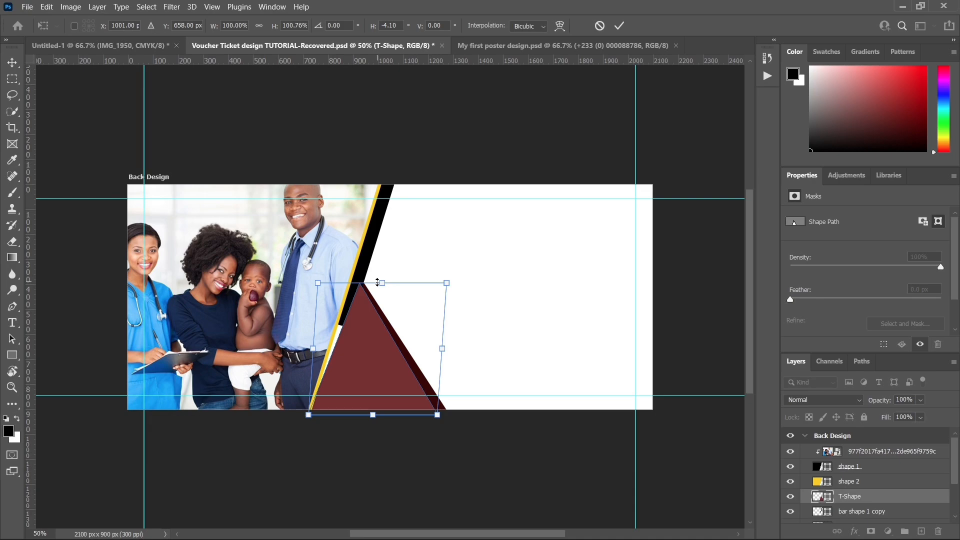
pyautogui.hotkey('shift', 'Left')
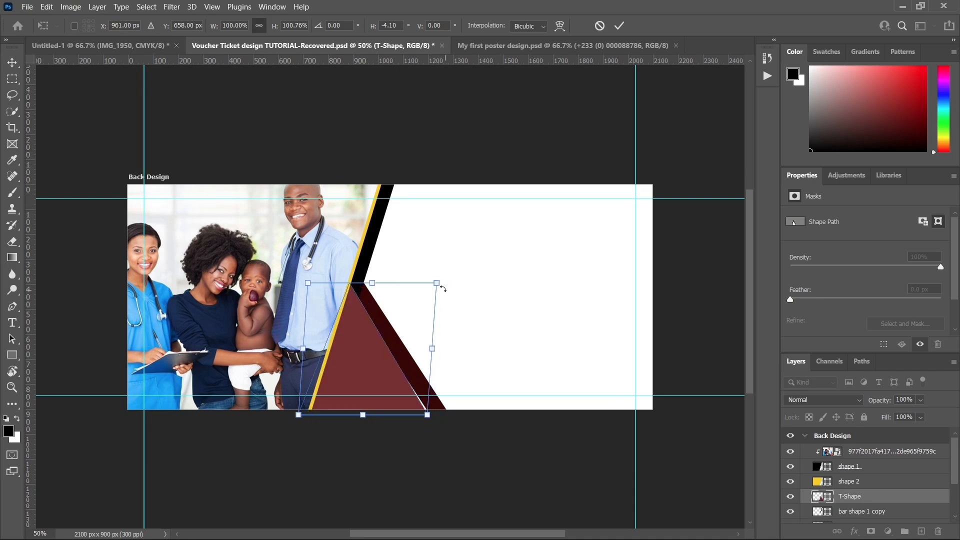
pyautogui.moveTo(437, 282); pyautogui.dragTo(441, 276)
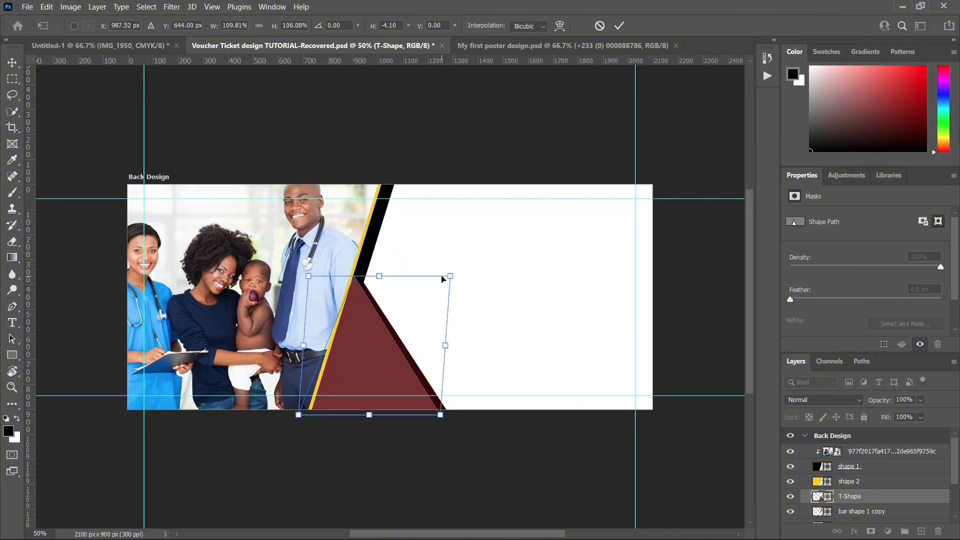
pyautogui.press('Return')
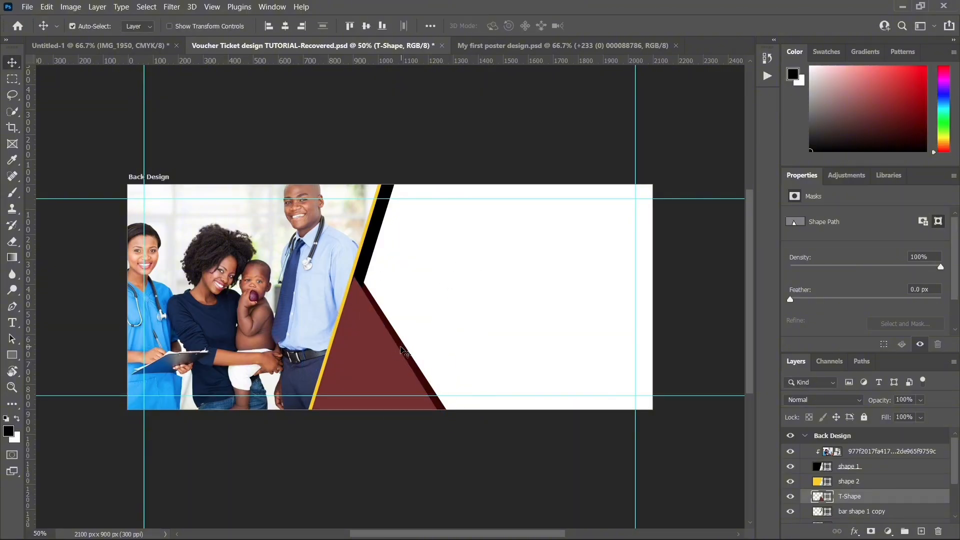
# Step: Nudge the T-Shape triangle down and left behind the yellow strip, and move bar shape 2 slightly left
pyautogui.hotkey('shift', 'Down')
pyautogui.hotkey('shift', 'Down')
pyautogui.hotkey('shift', 'Down')
pyautogui.hotkey('shift', 'Down')
pyautogui.hotkey('shift', 'Down')
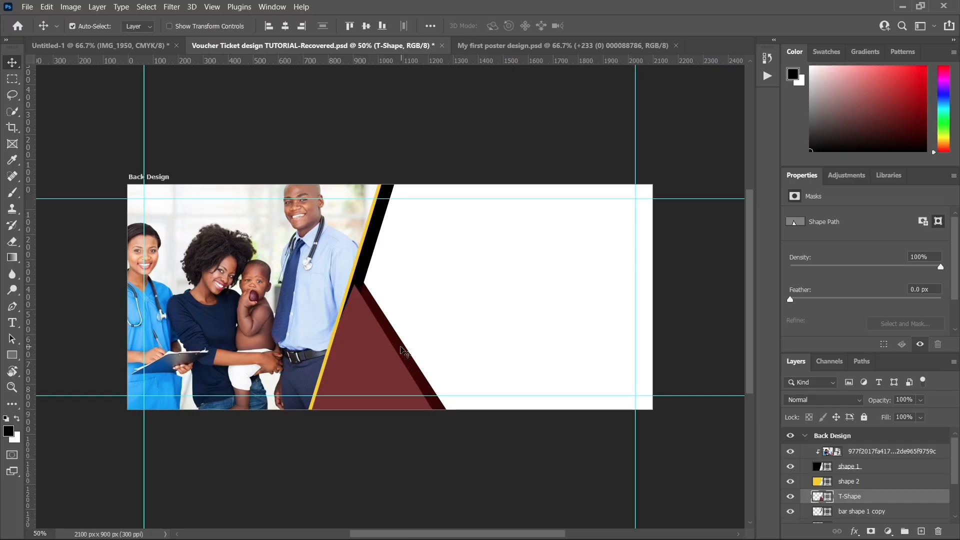
pyautogui.press('Left')
pyautogui.press('Left')
pyautogui.press('Left')
pyautogui.press('Left')
pyautogui.press('Left')
pyautogui.press('Left')
pyautogui.press('Left')
pyautogui.press('Left')
pyautogui.press('Left')
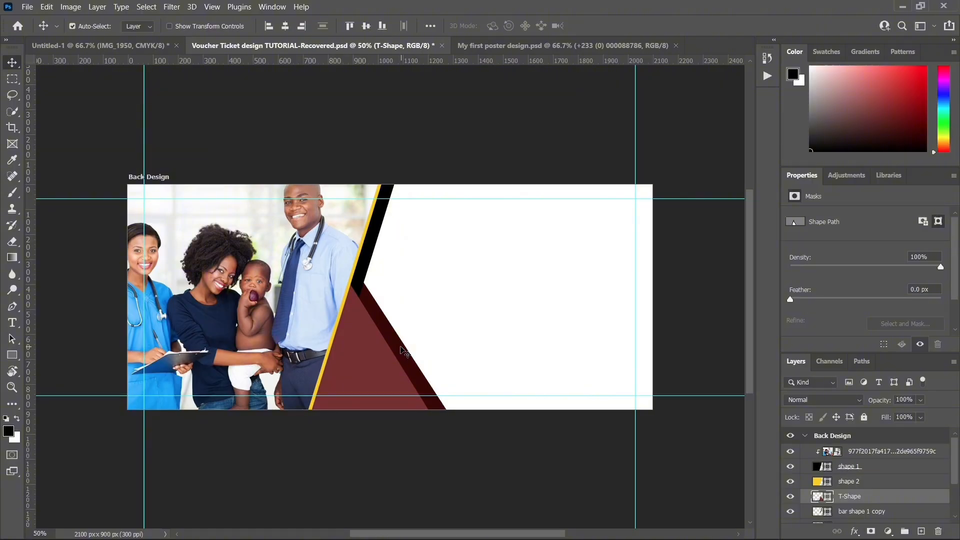
pyautogui.click(404, 349)
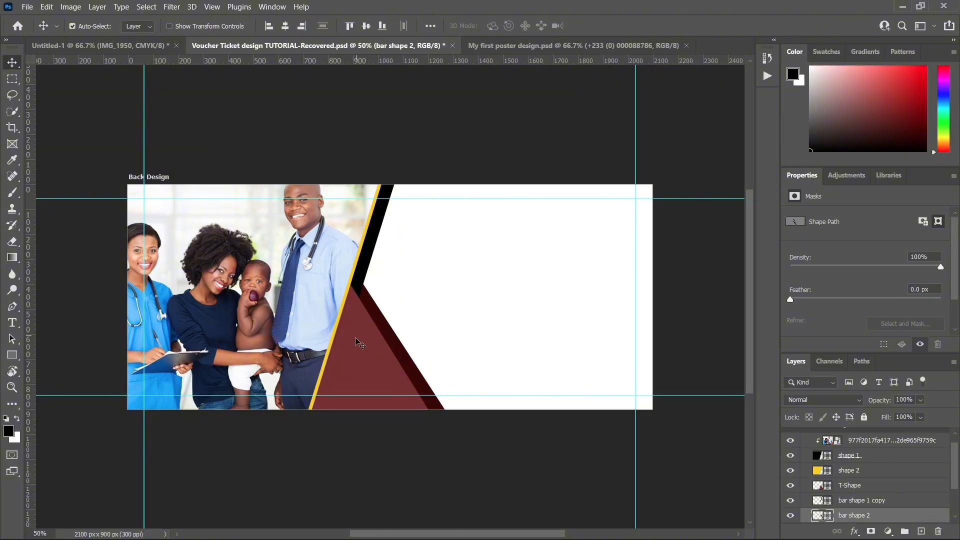
# Step: Place the image 77ede243a9b039adfbc2c029710066ff from the My First Poster Design folder directly above the T-Shape layer
pyautogui.click(366, 353)
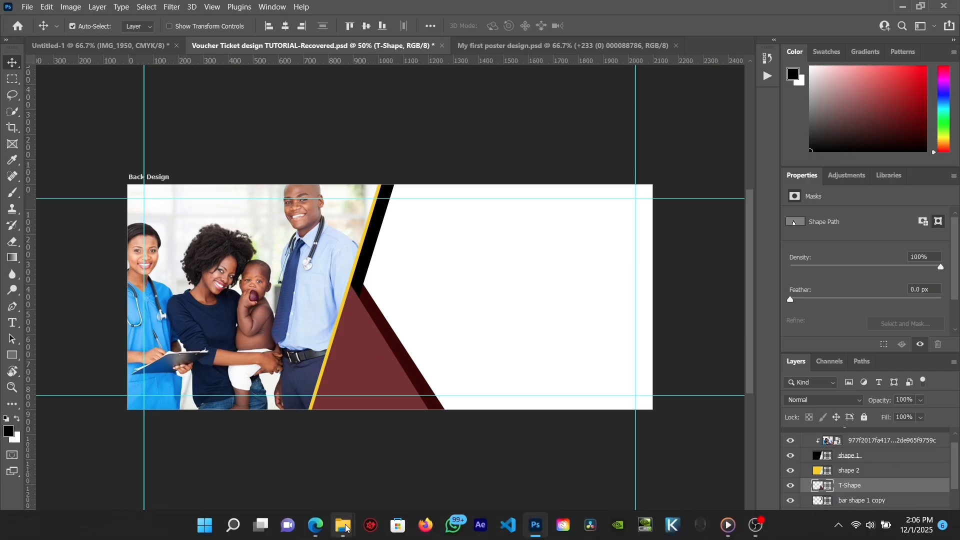
pyautogui.moveTo(346, 527)
pyautogui.click(330, 455)
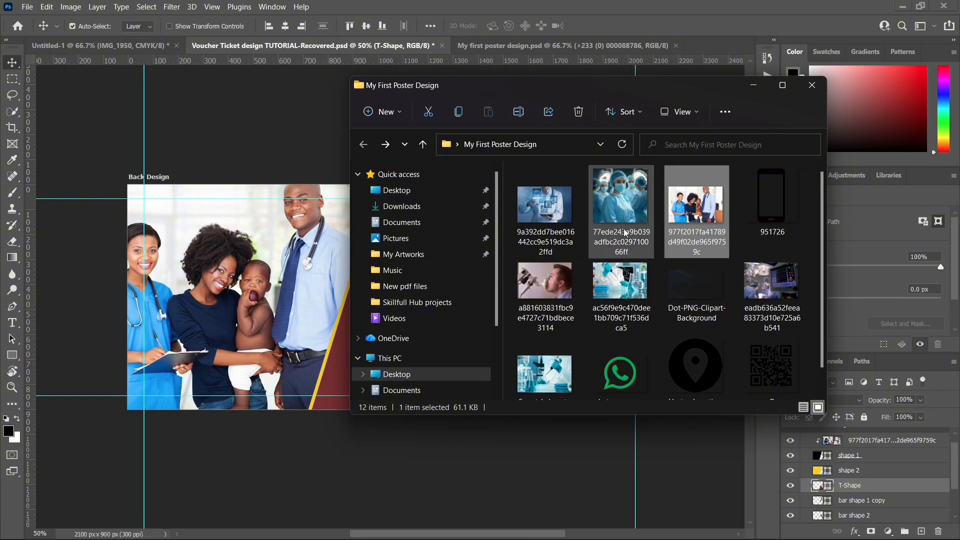
pyautogui.moveTo(630, 212); pyautogui.dragTo(317, 353)
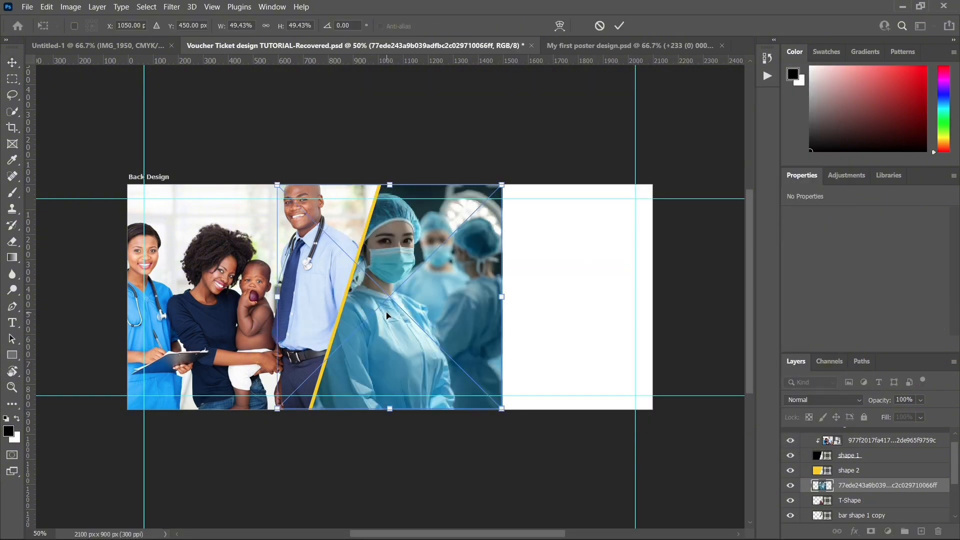
# Step: Scale the surgeon photo to 35.59%, position it over the triangle, and clip it to the T-Shape layer
pyautogui.moveTo(378, 316)
pyautogui.mouseDown()
pyautogui.moveTo(361, 322)
pyautogui.moveTo(373, 328)
pyautogui.mouseUp()
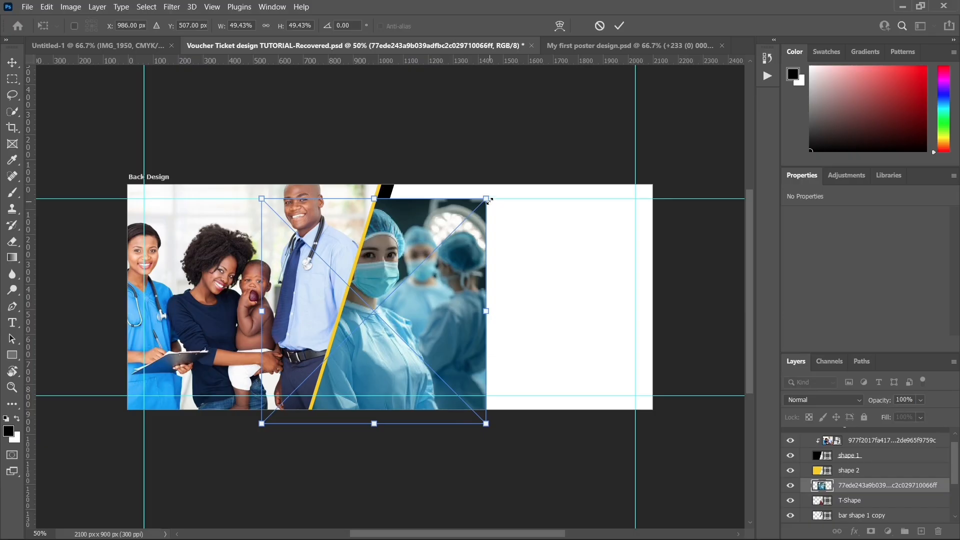
pyautogui.moveTo(485, 199); pyautogui.dragTo(422, 261)
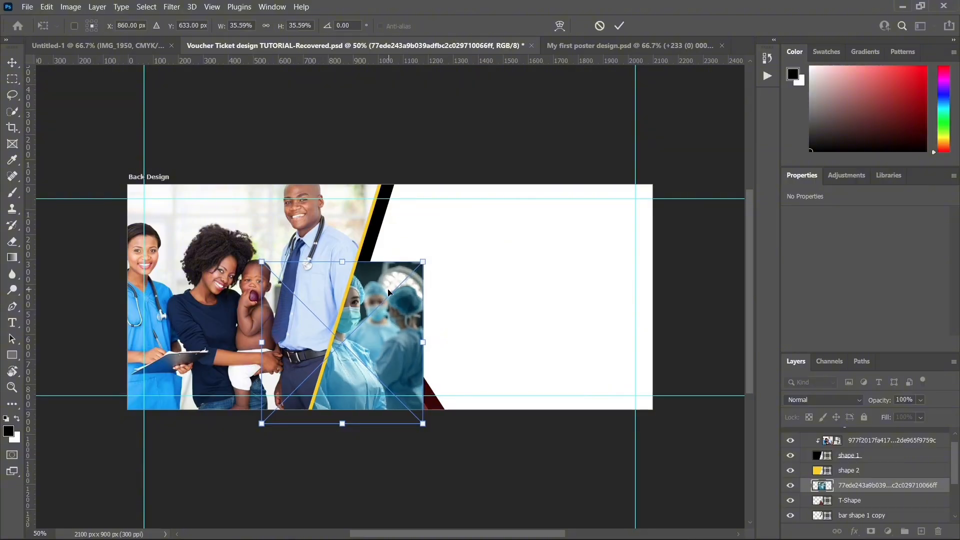
pyautogui.moveTo(391, 303); pyautogui.dragTo(415, 308)
pyautogui.press('Return')
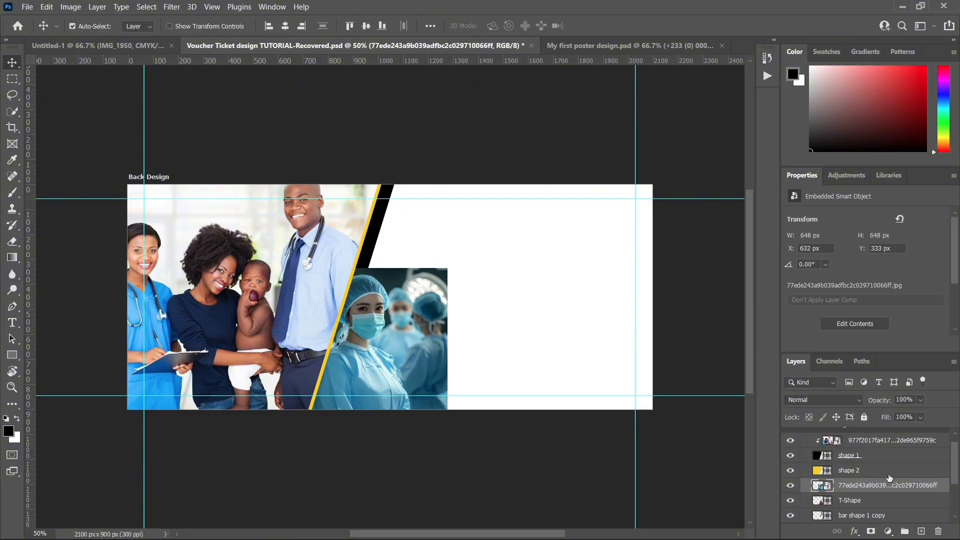
pyautogui.rightClick(878, 484)
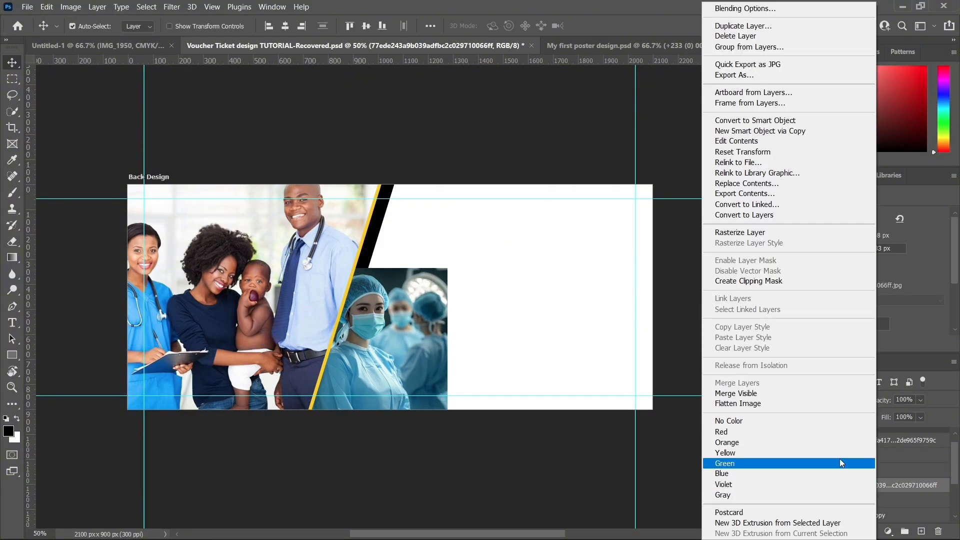
pyautogui.click(744, 281)
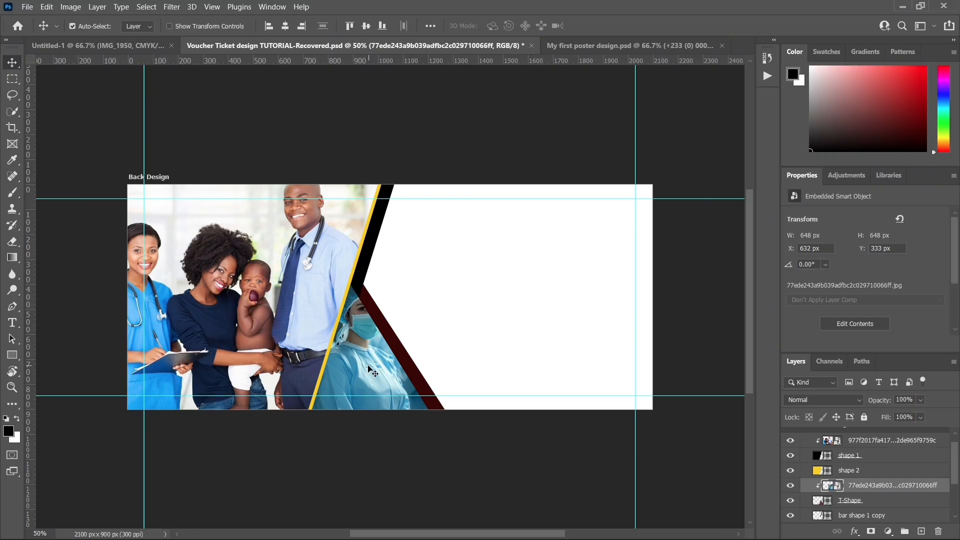
# Step: Scale the surgeon photo down proportionally to 28.50% (519 px square) and shift it within the T-Shape triangle
pyautogui.hotkey('ctrl', 't')
pyautogui.moveTo(364, 268); pyautogui.dragTo(363, 276)
pyautogui.hotkey('ctrl', 'z')
pyautogui.moveTo(447, 268); pyautogui.dragTo(435, 278)
pyautogui.moveTo(405, 316)
pyautogui.mouseDown()
pyautogui.moveTo(396, 319)
pyautogui.moveTo(404, 332)
pyautogui.moveTo(398, 317)
pyautogui.mouseUp()
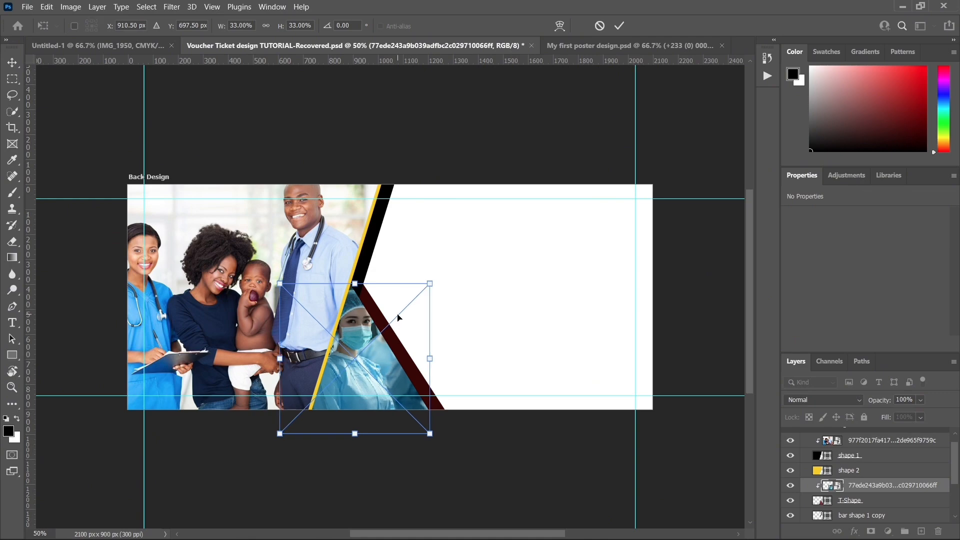
pyautogui.moveTo(358, 432); pyautogui.dragTo(363, 411)
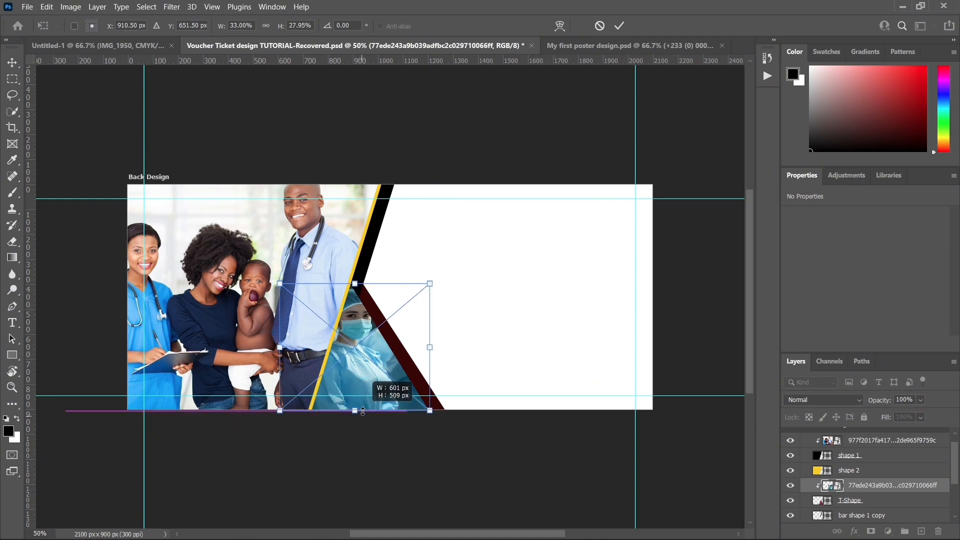
pyautogui.hotkey('ctrl', 'z')
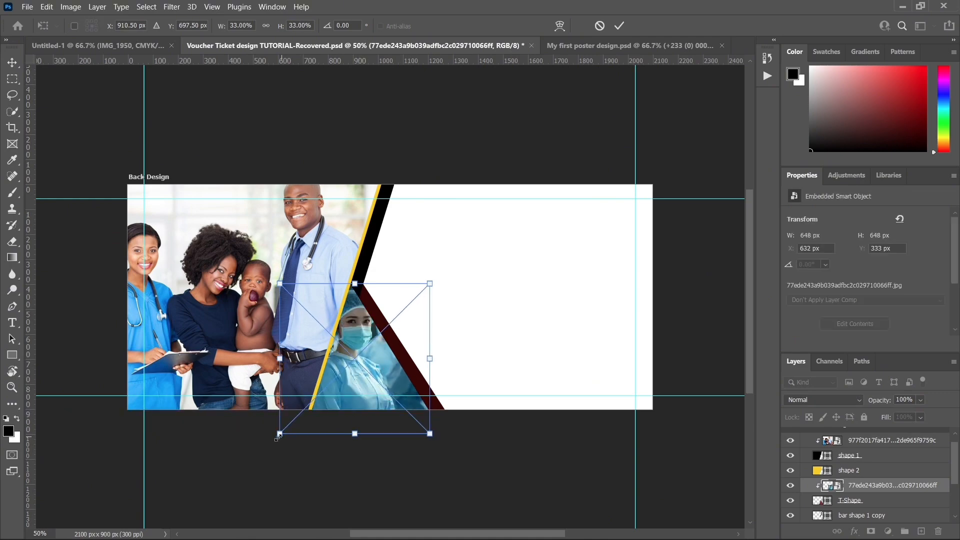
pyautogui.moveTo(279, 433); pyautogui.dragTo(300, 420)
pyautogui.press('Return')
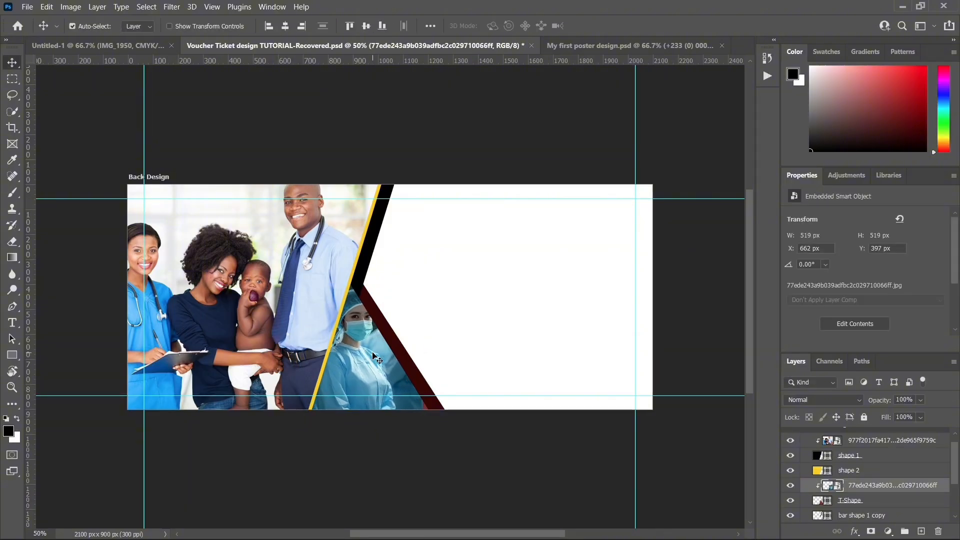
# Step: Nudge the surgeon photo lower in the triangle to X 662 px, Y 509 px, framing the face between the bars
pyautogui.hotkey('shift', 'Up')
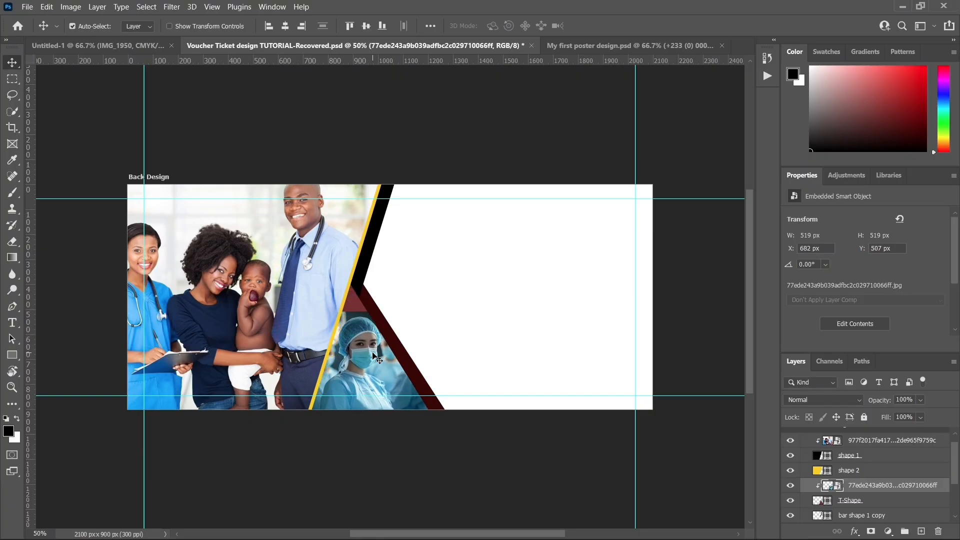
pyautogui.press('Right')
pyautogui.press('Right')
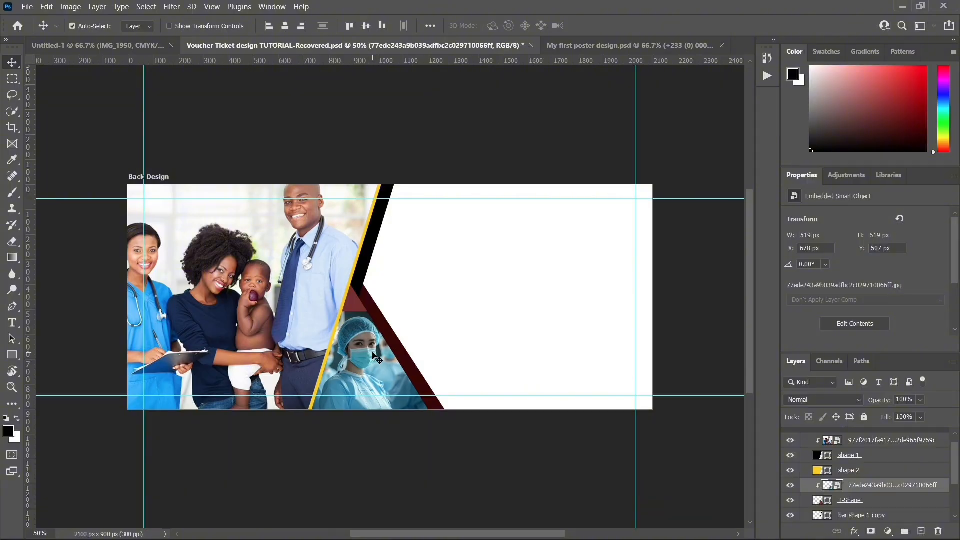
pyautogui.hotkey('shift', 'Up')
pyautogui.hotkey('shift', 'Up')
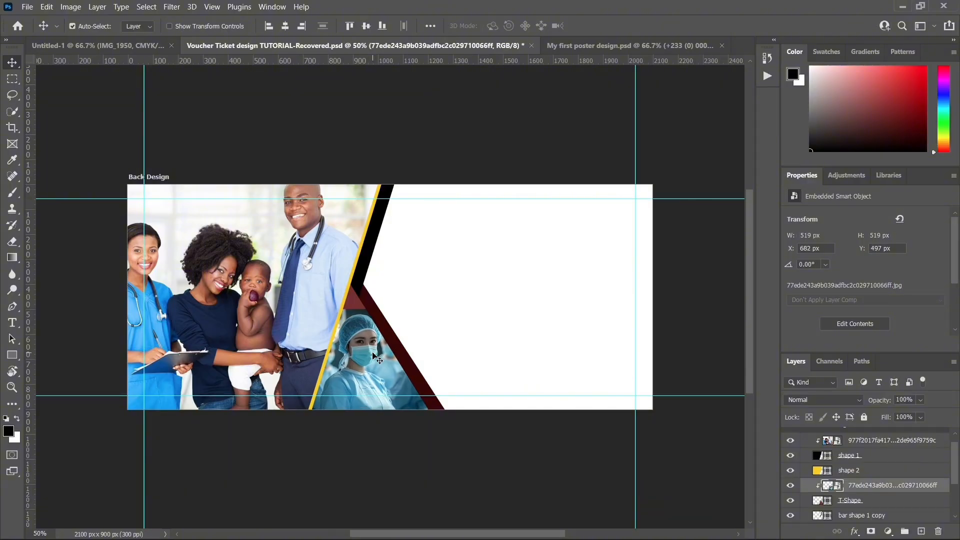
pyautogui.hotkey('shift', 'Up')
pyautogui.hotkey('shift', 'Up')
pyautogui.hotkey('shift', 'Up')
pyautogui.hotkey('shift', 'Up')
pyautogui.hotkey('shift', 'Up')
pyautogui.hotkey('shift', 'Up')
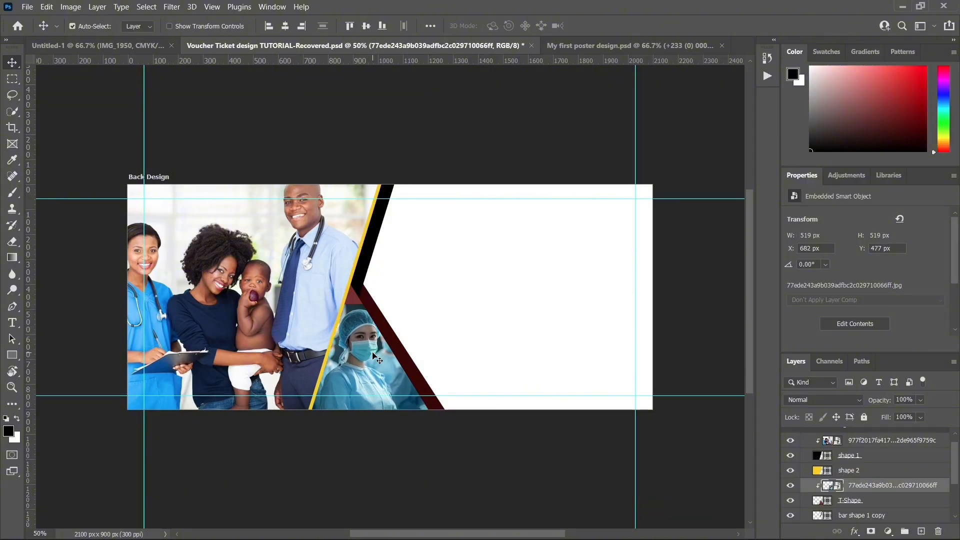
pyautogui.hotkey('shift', 'Down')
pyautogui.hotkey('shift', 'Down')
pyautogui.hotkey('shift', 'Down')
pyautogui.hotkey('shift', 'Down')
pyautogui.hotkey('shift', 'Down')
pyautogui.hotkey('shift', 'Down')
pyautogui.hotkey('shift', 'Down')
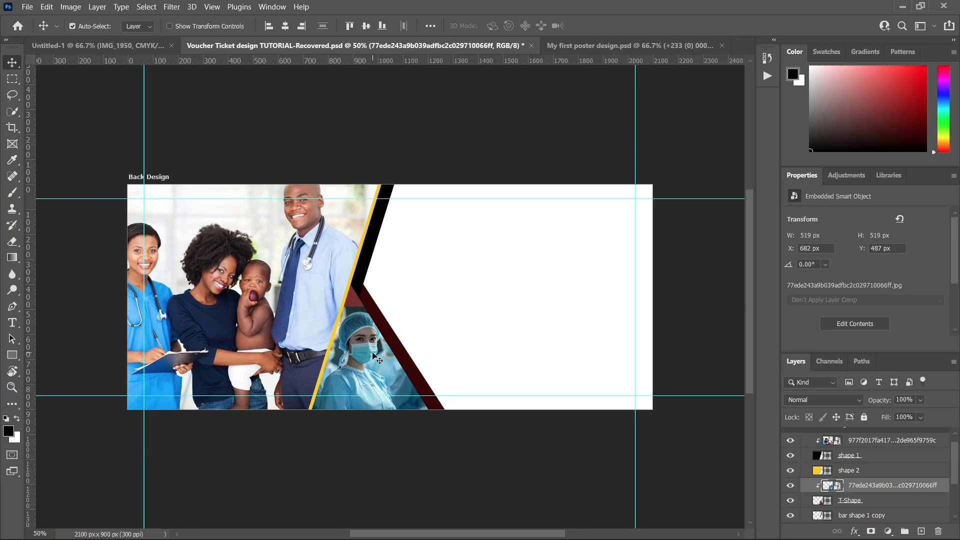
pyautogui.hotkey('shift', 'Right')
pyautogui.press('Down')
pyautogui.press('Down')
pyautogui.hotkey('shift', 'Left')
pyautogui.hotkey('shift', 'Left')
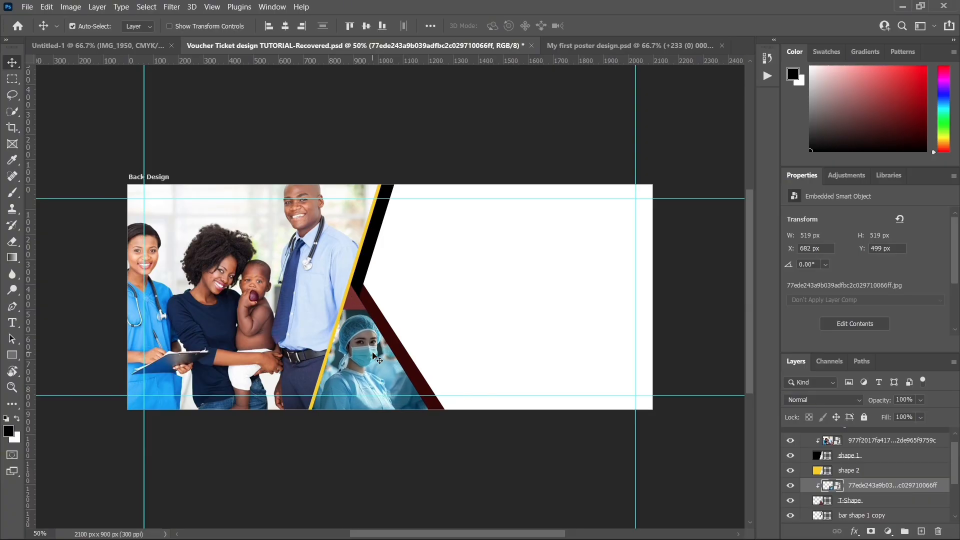
pyautogui.hotkey('shift', 'Down')
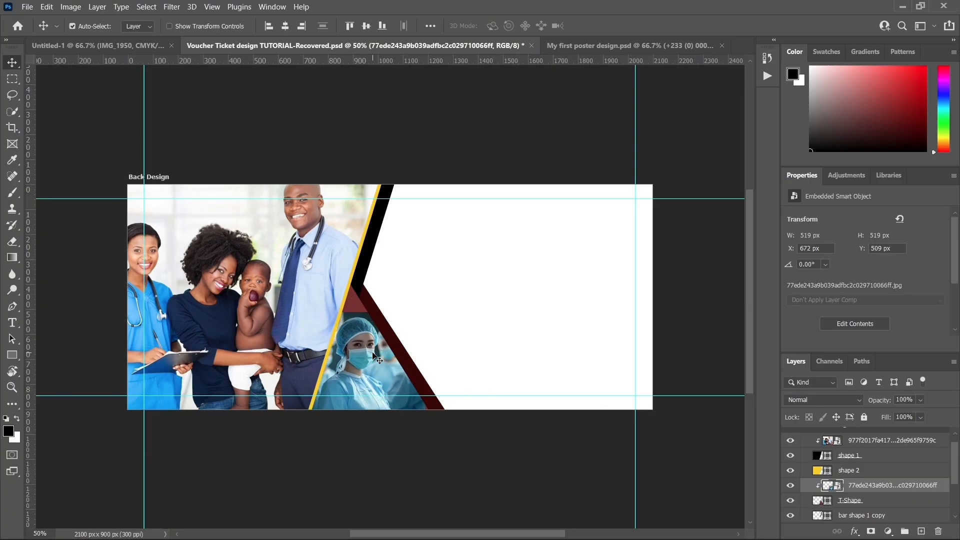
pyautogui.hotkey('shift', 'Right')
pyautogui.hotkey('shift', 'Right')
pyautogui.hotkey('shift', 'Left')
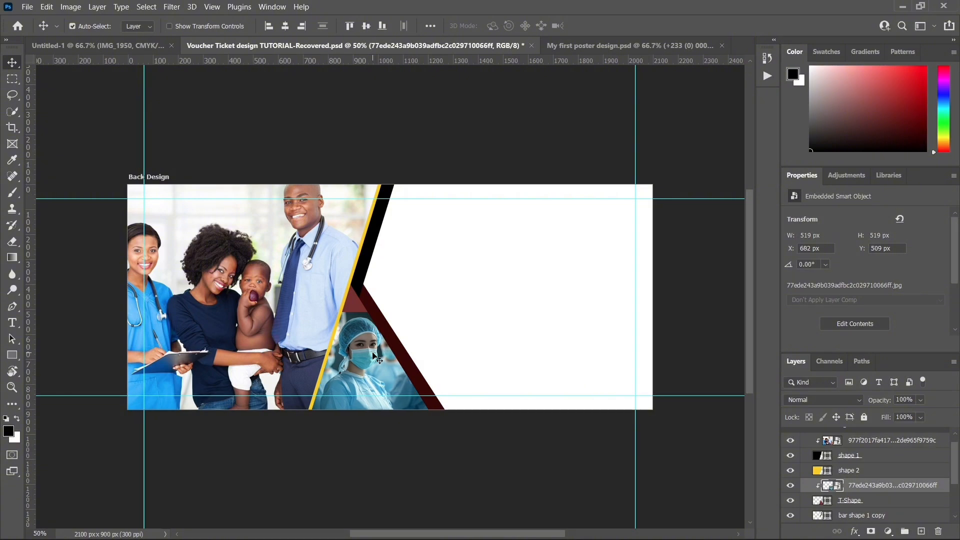
pyautogui.hotkey('shift', 'Left')
pyautogui.hotkey('shift', 'Left')
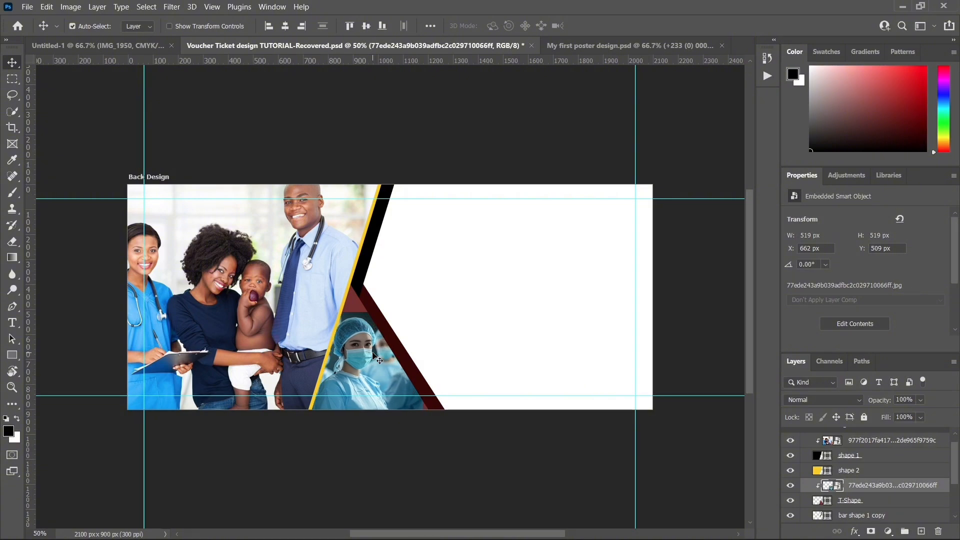
# Step: Stretch only the surgeon photo's width to 537 px and nudge it to X 664 px, Y 511 px
pyautogui.hotkey('ctrl', 't')
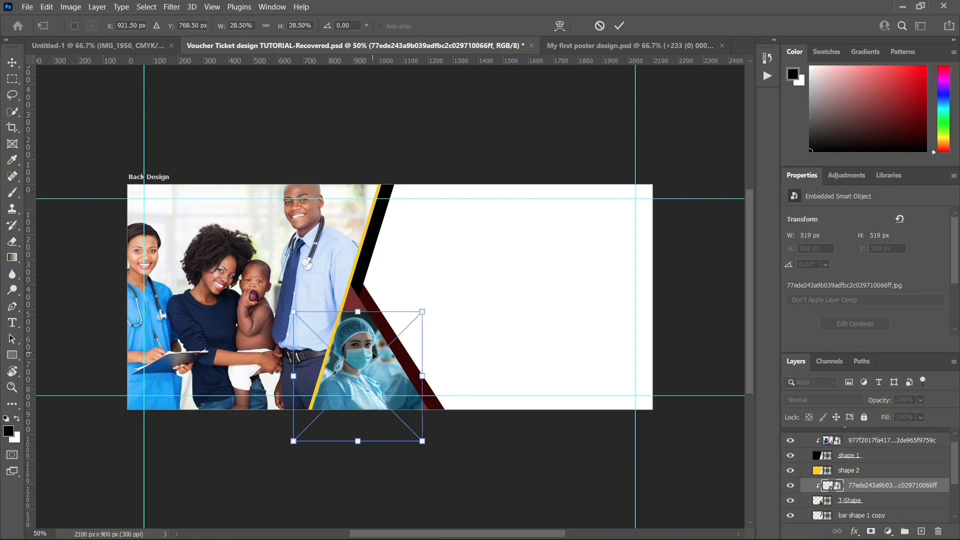
pyautogui.moveTo(423, 377); pyautogui.dragTo(430, 377)
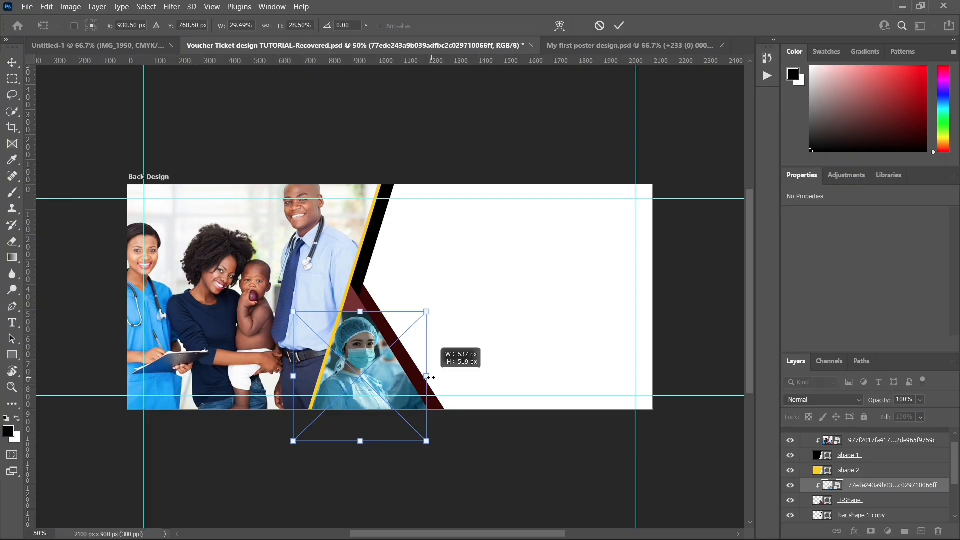
pyautogui.press('Return')
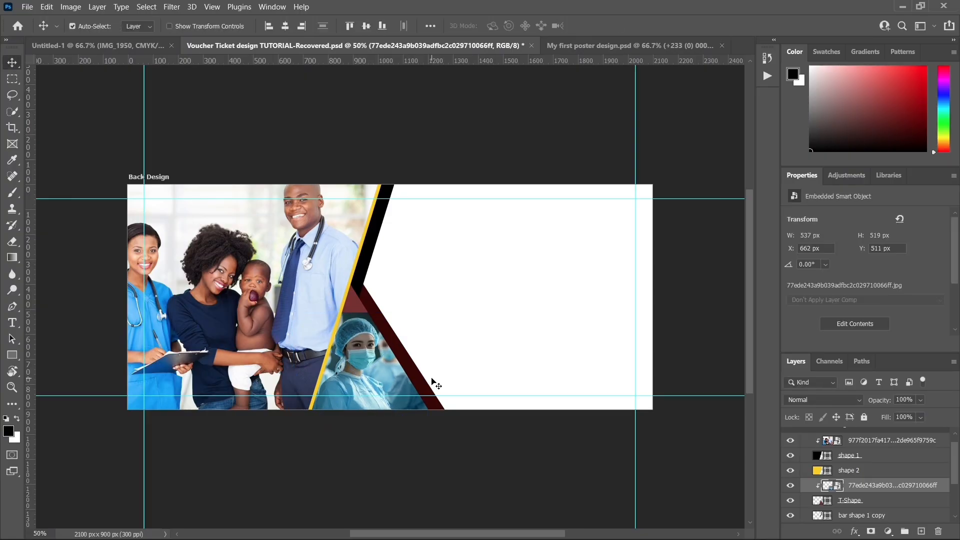
pyautogui.press('Right')
pyautogui.press('Right')
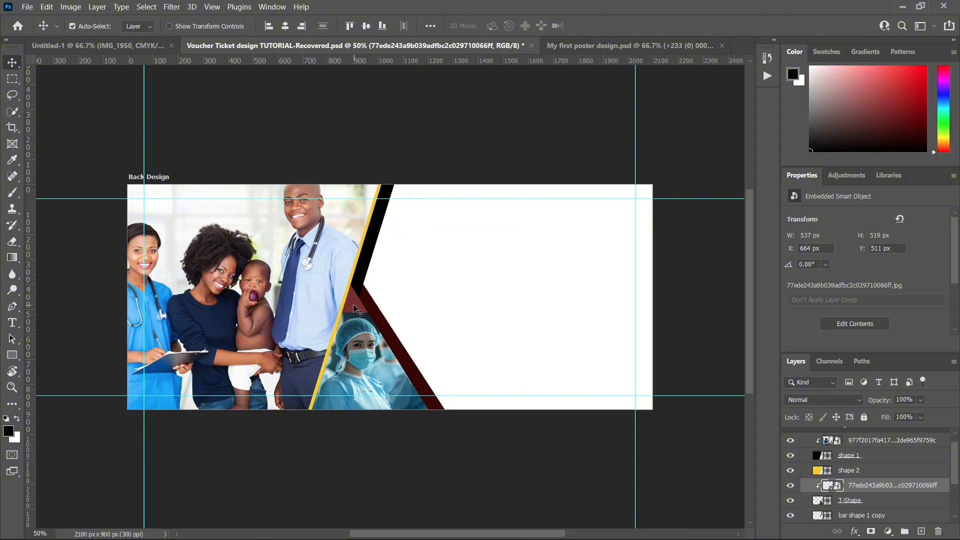
# Step: Recolour the T-Shape triangle dark teal #14262a so it blends with the surgeon photo's background
pyautogui.click(356, 310)
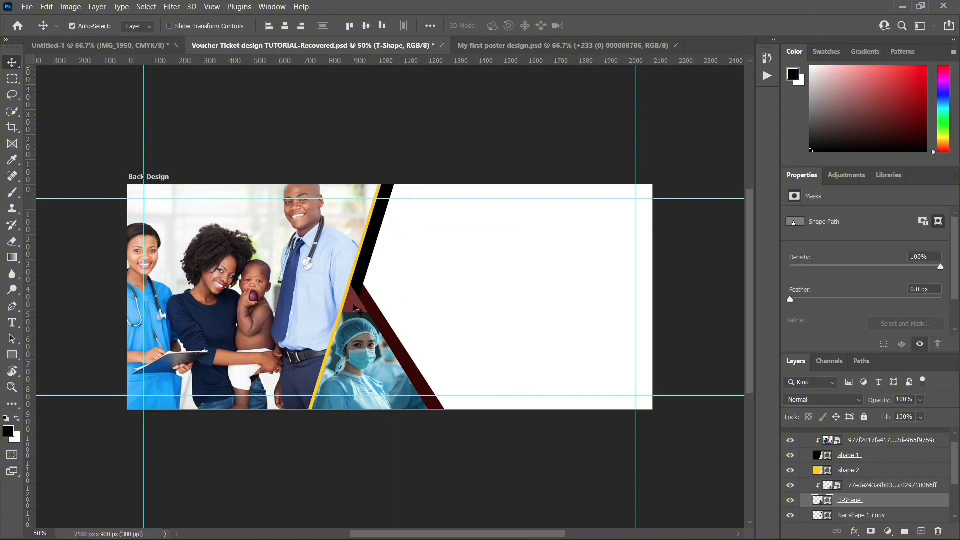
pyautogui.doubleClick(815, 500)
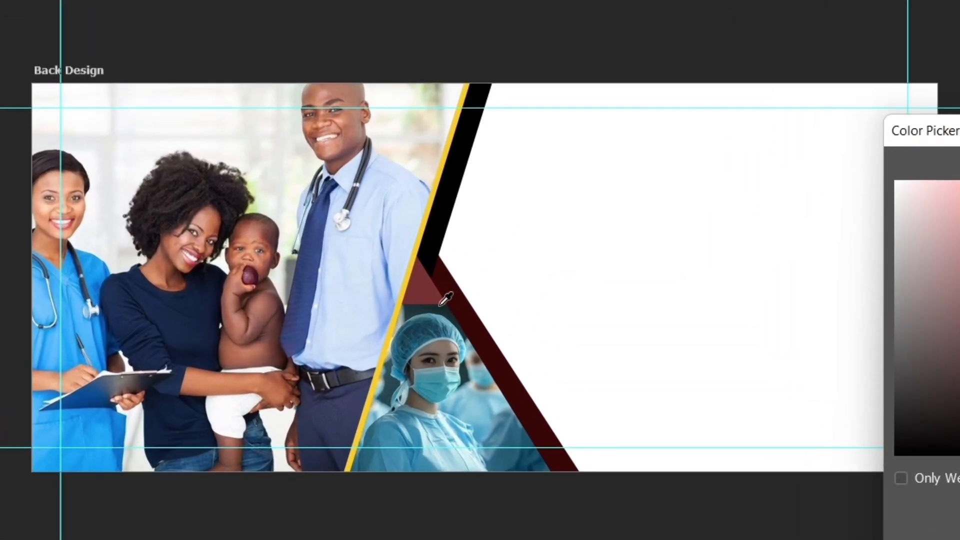
pyautogui.click(439, 307)
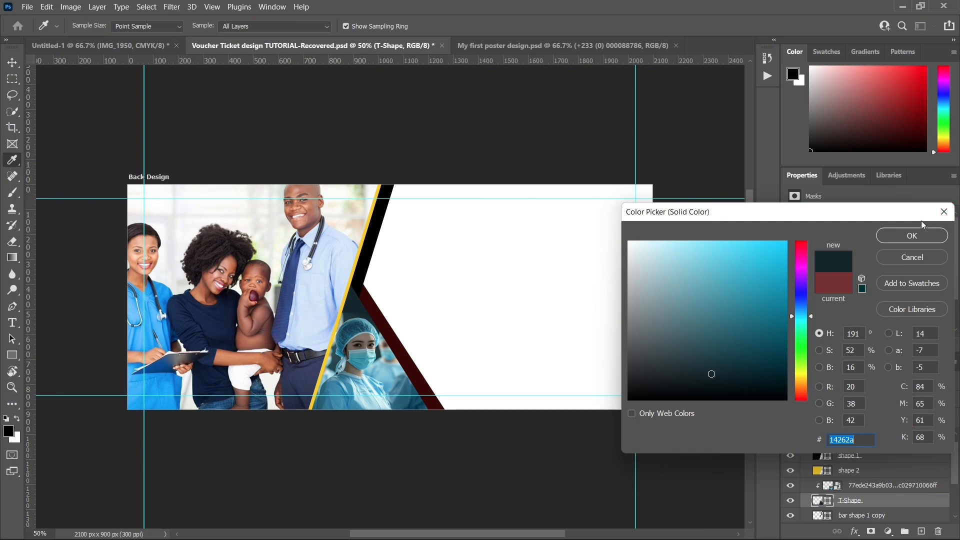
pyautogui.click(919, 235)
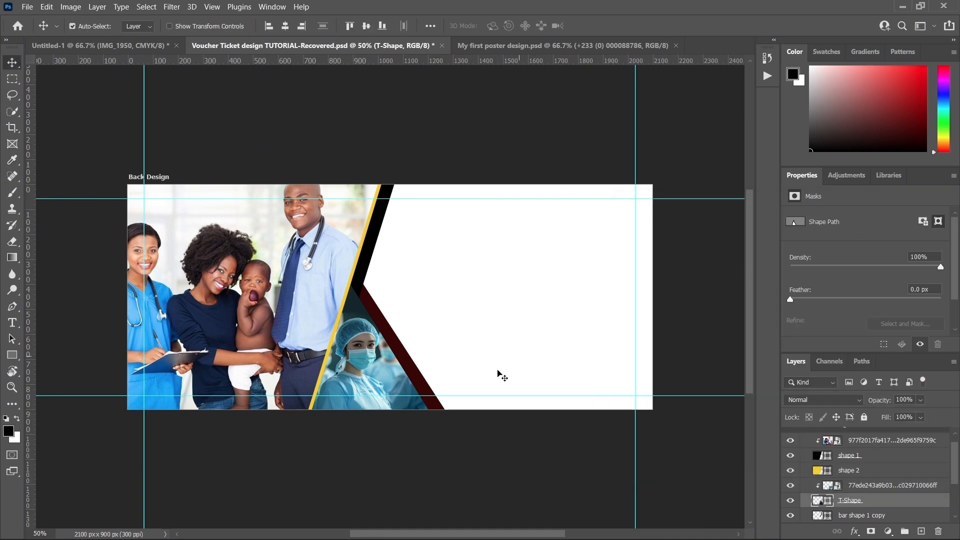
# Step: Nudge bar shape 2 slightly left against the surgeon photo's edge
pyautogui.click(415, 373)
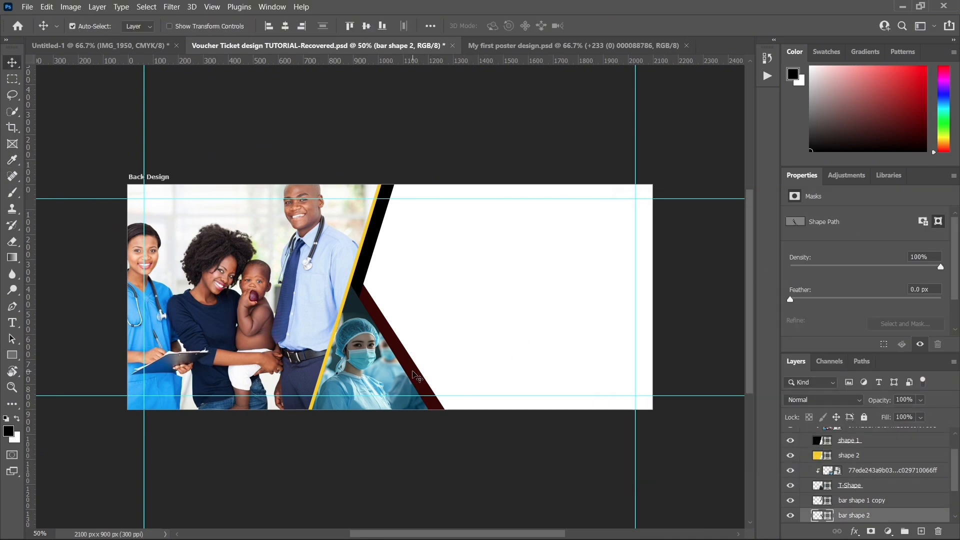
pyautogui.press('Left')
pyautogui.press('Left')
# Step: Change the fill of bar shape 1 copy to dark blue #09285c
pyautogui.click(368, 265)
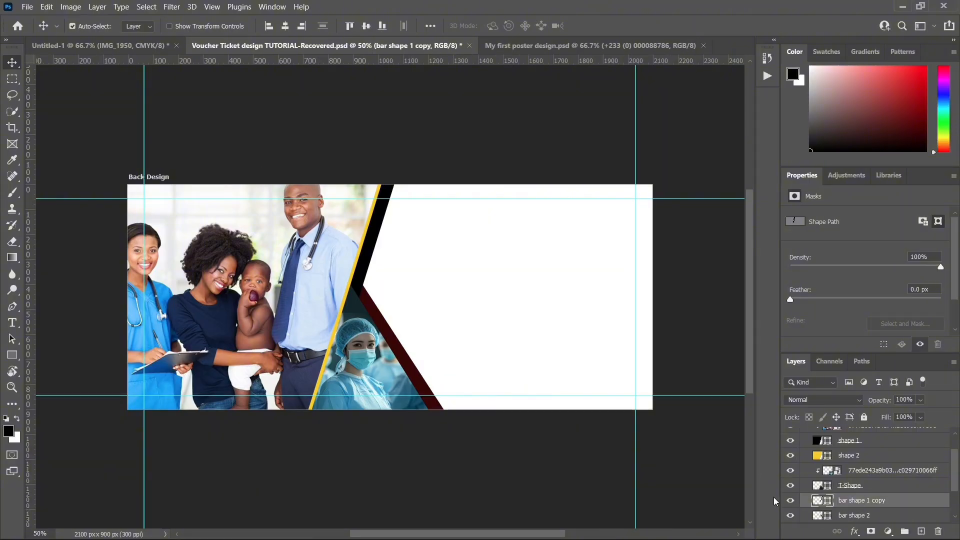
pyautogui.doubleClick(820, 501)
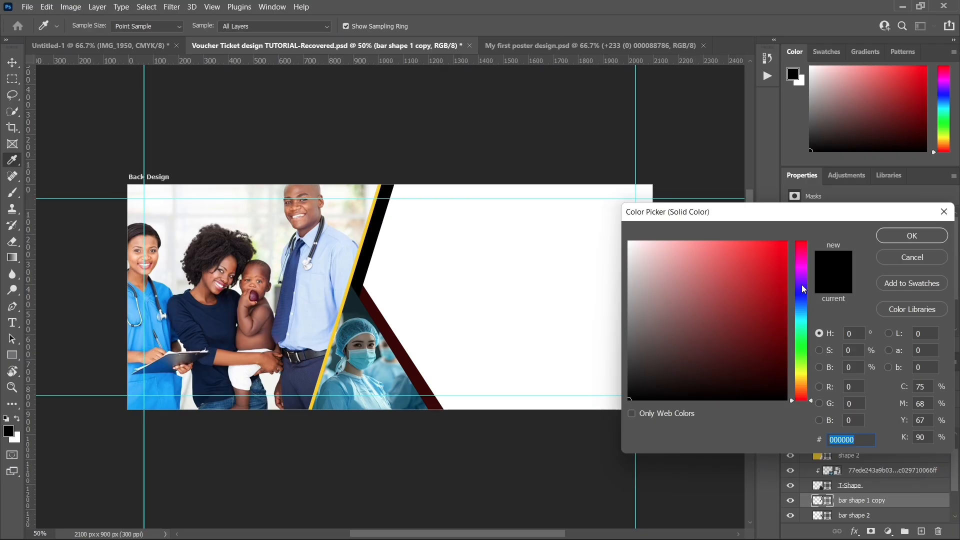
pyautogui.moveTo(802, 284); pyautogui.dragTo(801, 299)
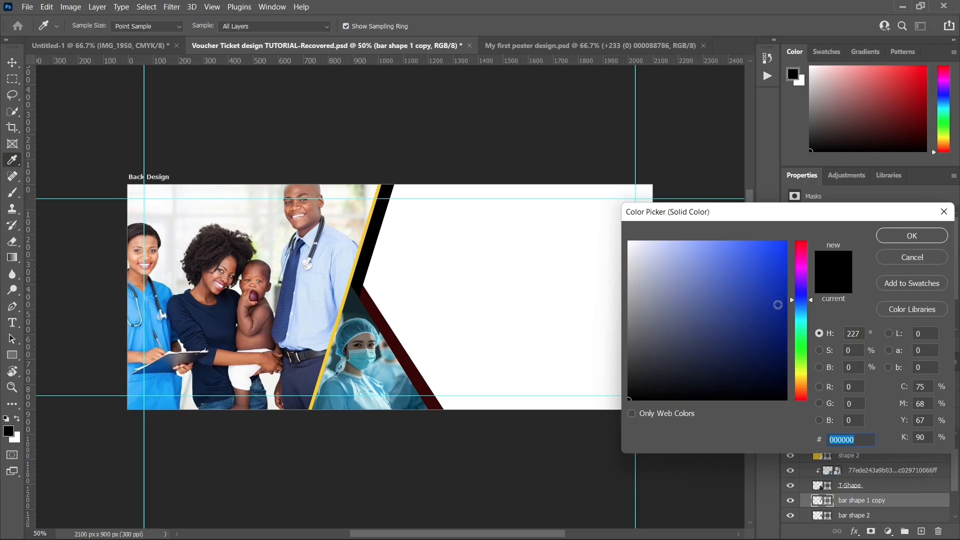
pyautogui.click(777, 304)
pyautogui.click(800, 307)
pyautogui.click(776, 324)
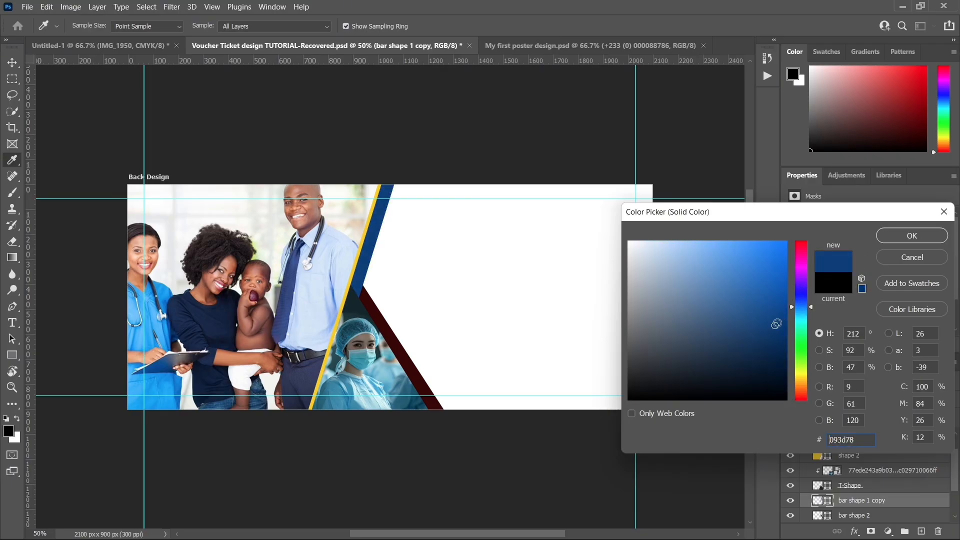
pyautogui.click(801, 303)
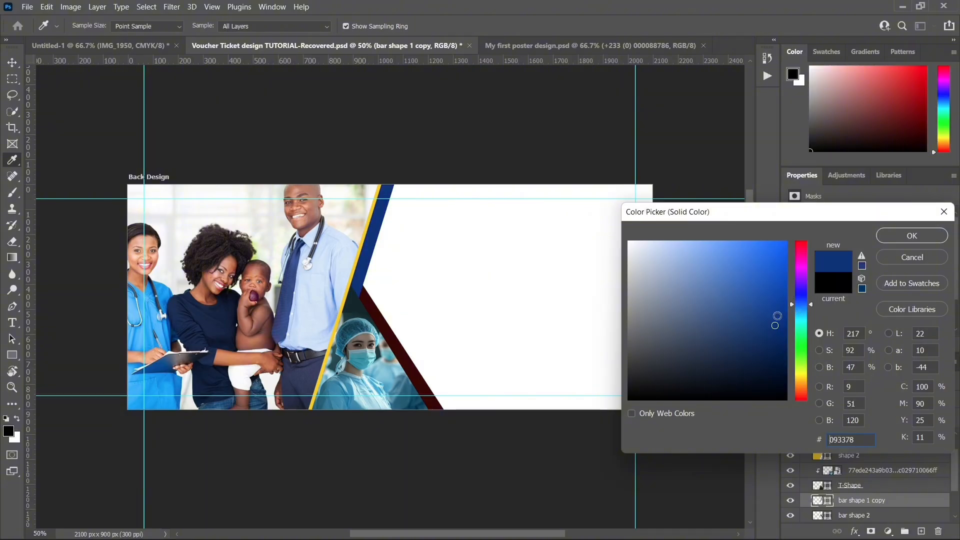
pyautogui.moveTo(774, 331); pyautogui.dragTo(771, 343)
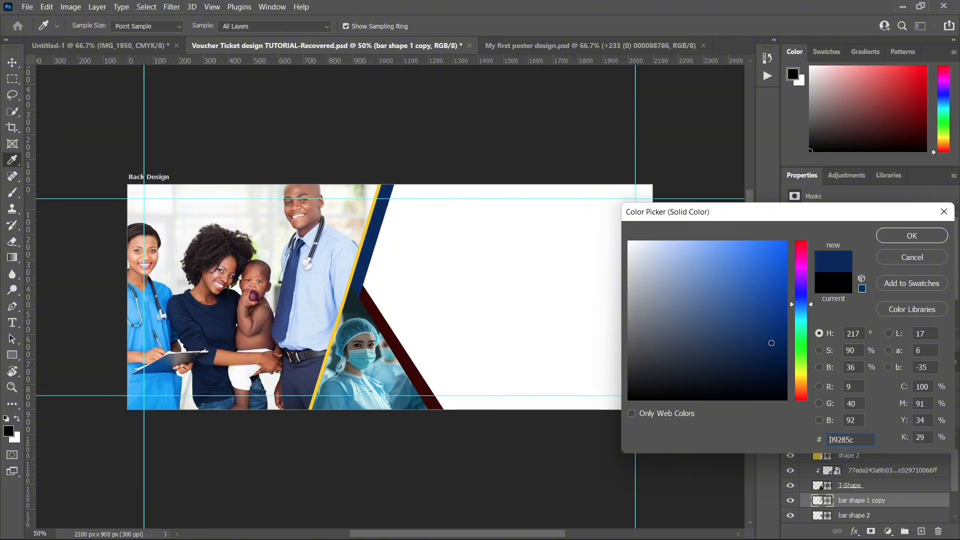
pyautogui.click(900, 242)
pyautogui.press('v')
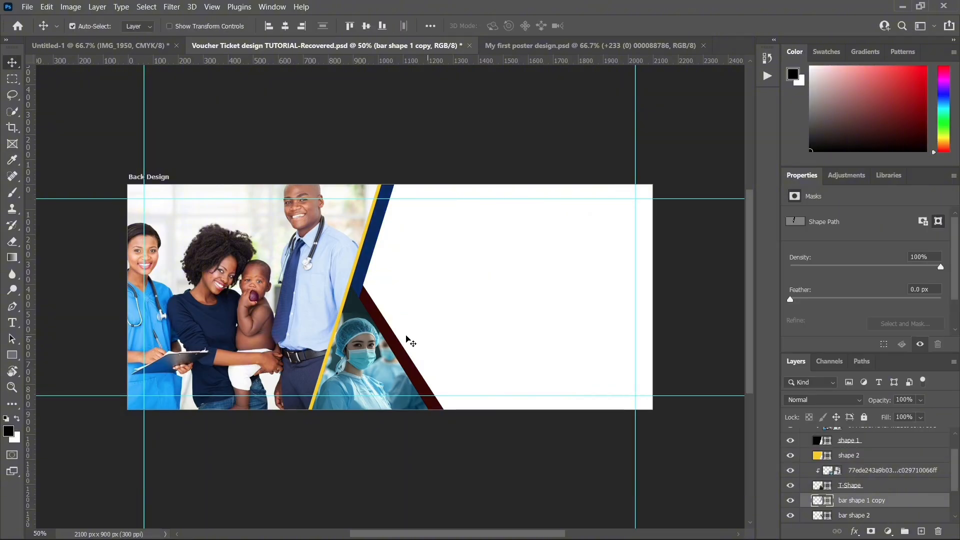
# Step: Recolour bar shape 2 with the dark blue #09285c sampled from the upper bar
pyautogui.click(393, 333)
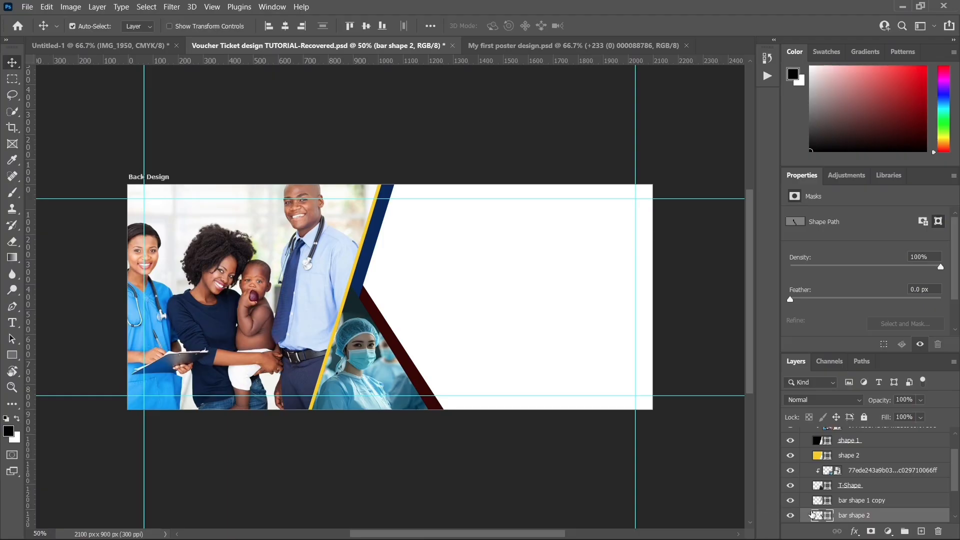
pyautogui.doubleClick(817, 515)
pyautogui.click(357, 265)
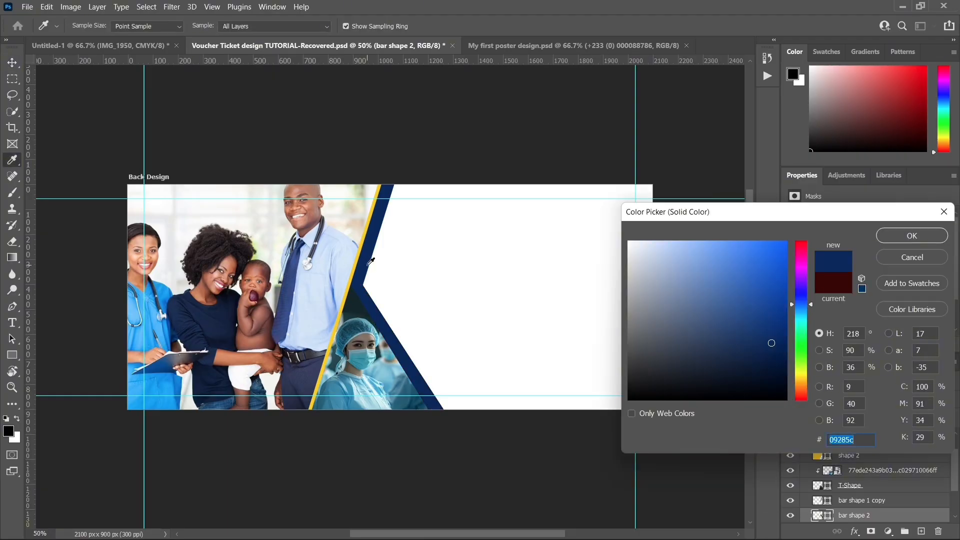
pyautogui.click(895, 233)
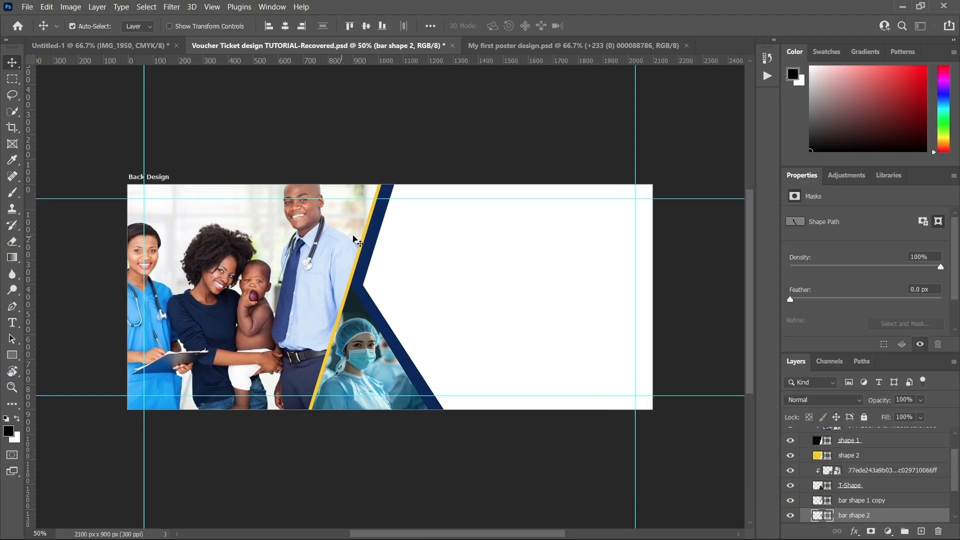
# Step: Add a drop shadow to bar shape 1 copy with a 7 px distance and 21 px size
pyautogui.click(369, 245)
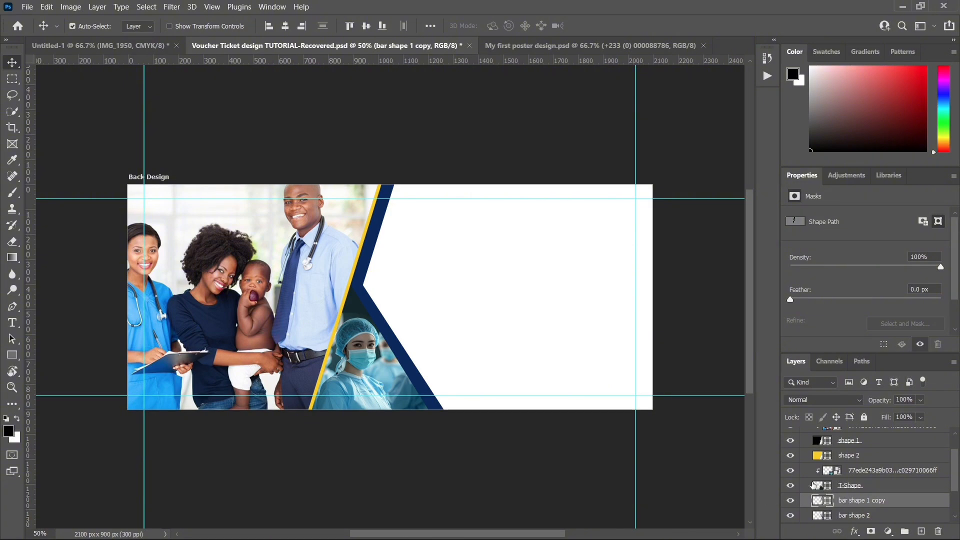
pyautogui.click(854, 531)
pyautogui.click(872, 532)
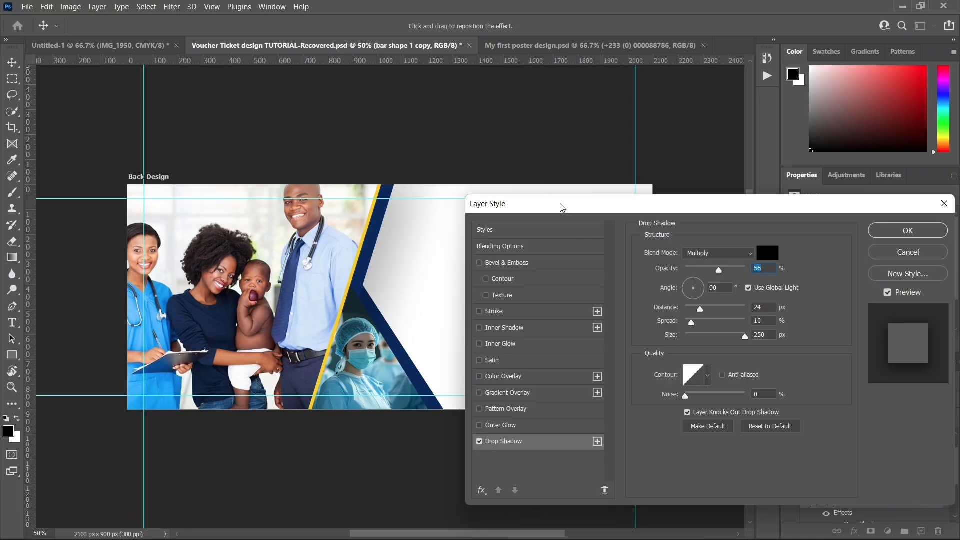
pyautogui.moveTo(562, 208); pyautogui.dragTo(621, 206)
pyautogui.moveTo(765, 333); pyautogui.dragTo(753, 303)
pyautogui.moveTo(753, 339); pyautogui.dragTo(750, 306)
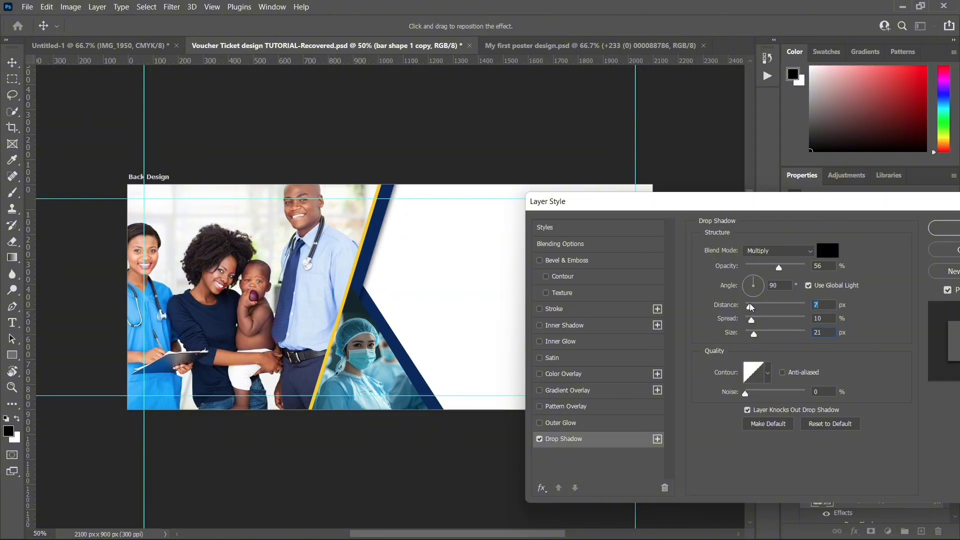
# Step: Refine the upper bar's drop shadow to 45% opacity, 8 px distance, 19% spread and 13 px size
pyautogui.click(768, 267)
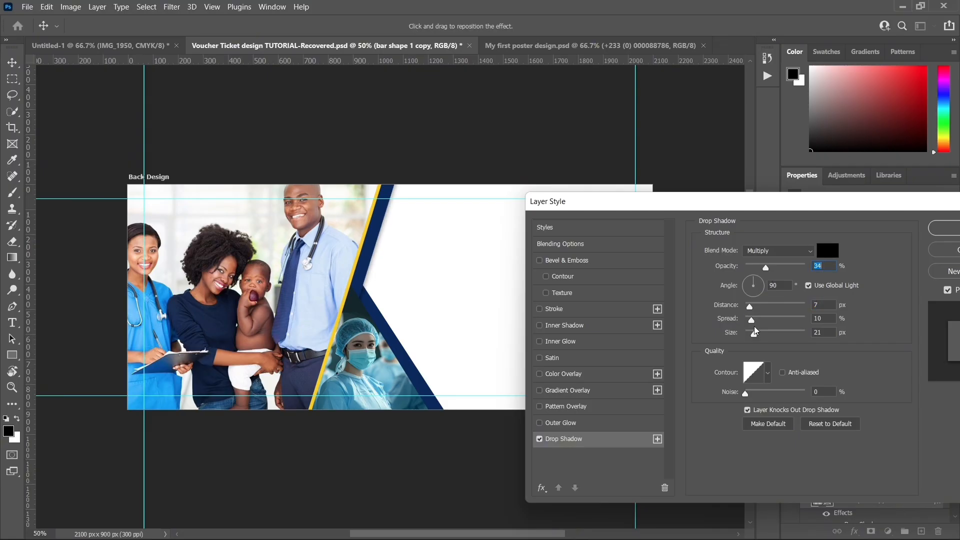
pyautogui.click(758, 306)
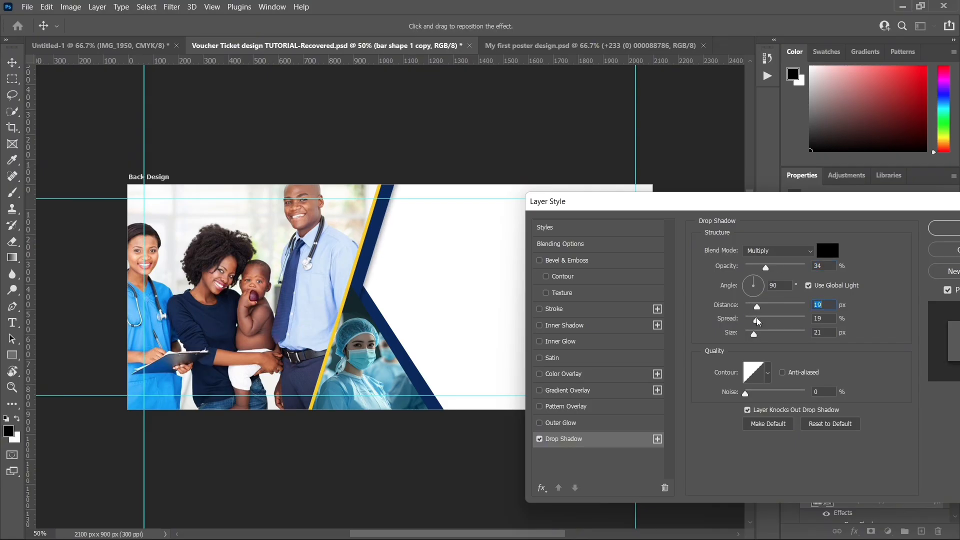
pyautogui.click(757, 319)
pyautogui.click(752, 334)
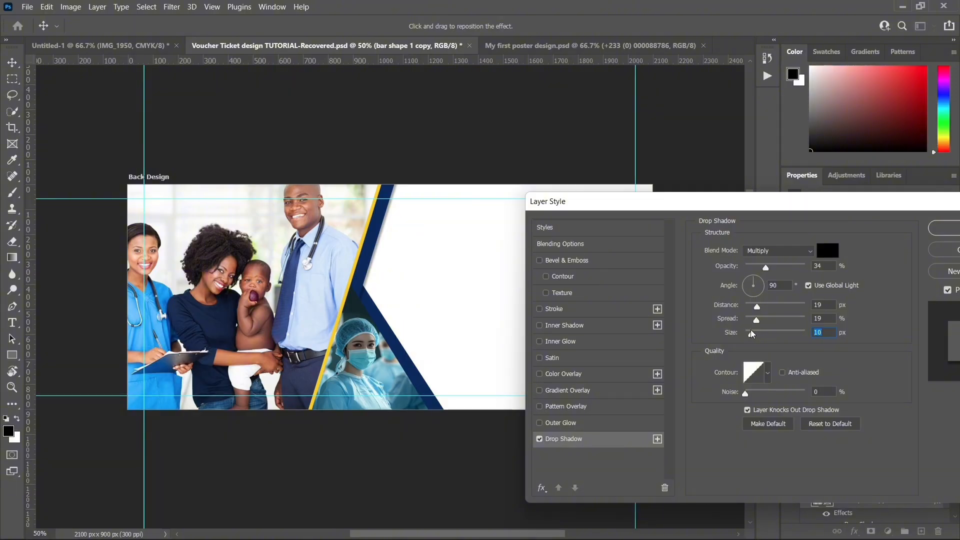
pyautogui.click(751, 332)
pyautogui.moveTo(759, 264); pyautogui.dragTo(772, 264)
pyautogui.moveTo(756, 306); pyautogui.dragTo(754, 334)
pyautogui.click(954, 230)
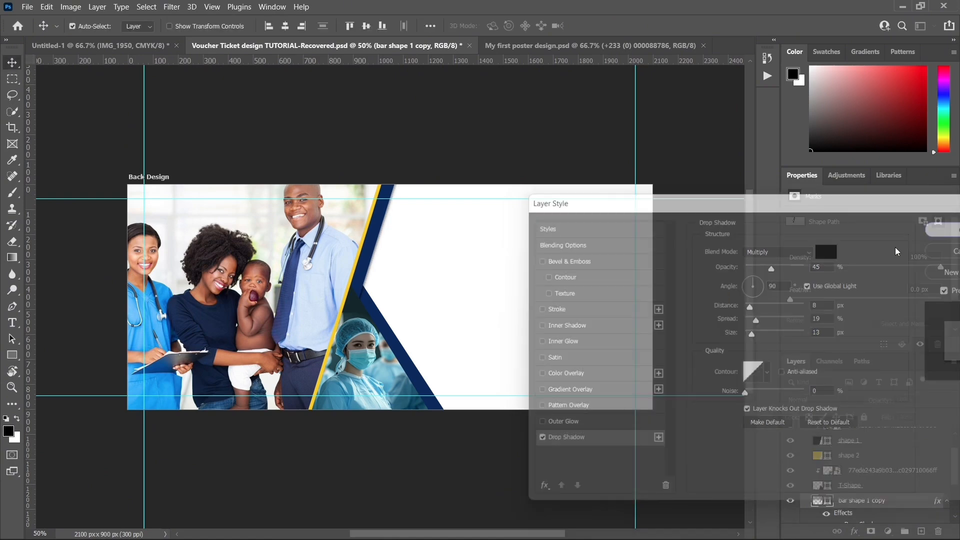
# Step: Give bar shape 2 a drop shadow at 54% opacity with 8 px distance, 19% spread and 13 px size
pyautogui.click(376, 312)
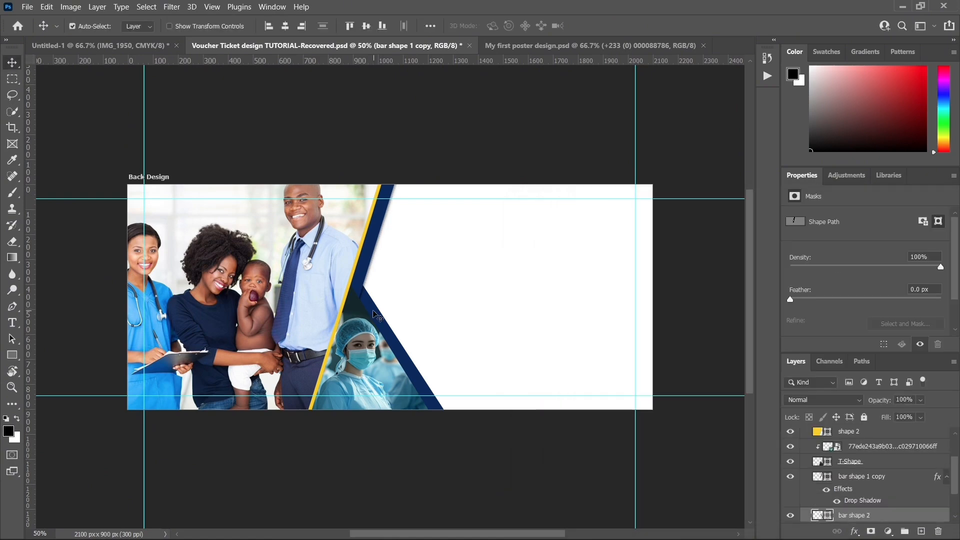
pyautogui.click(853, 531)
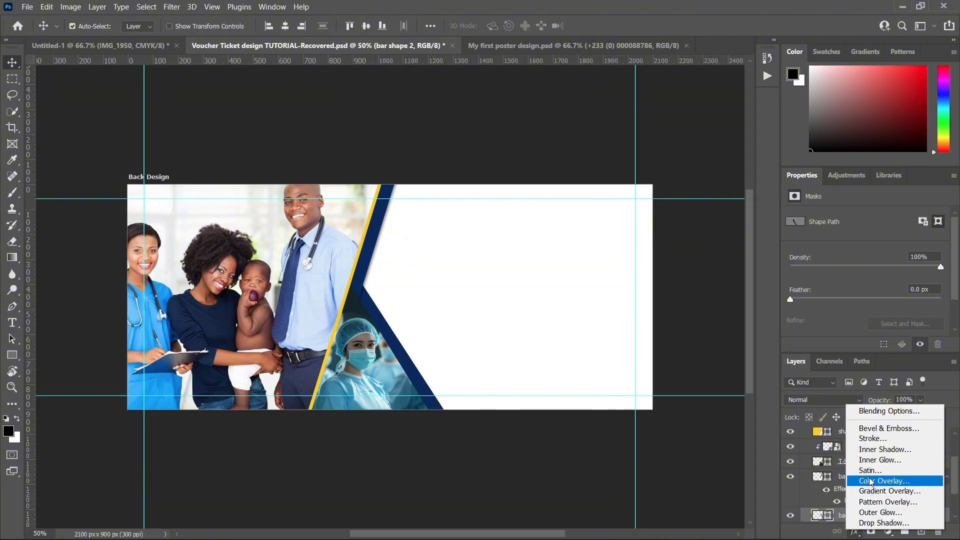
pyautogui.click(877, 517)
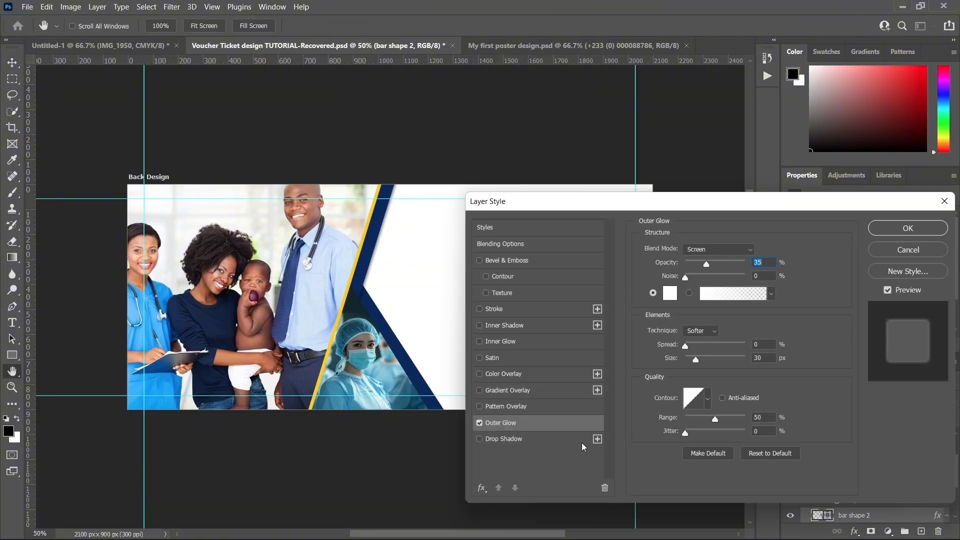
pyautogui.click(480, 424)
pyautogui.click(490, 440)
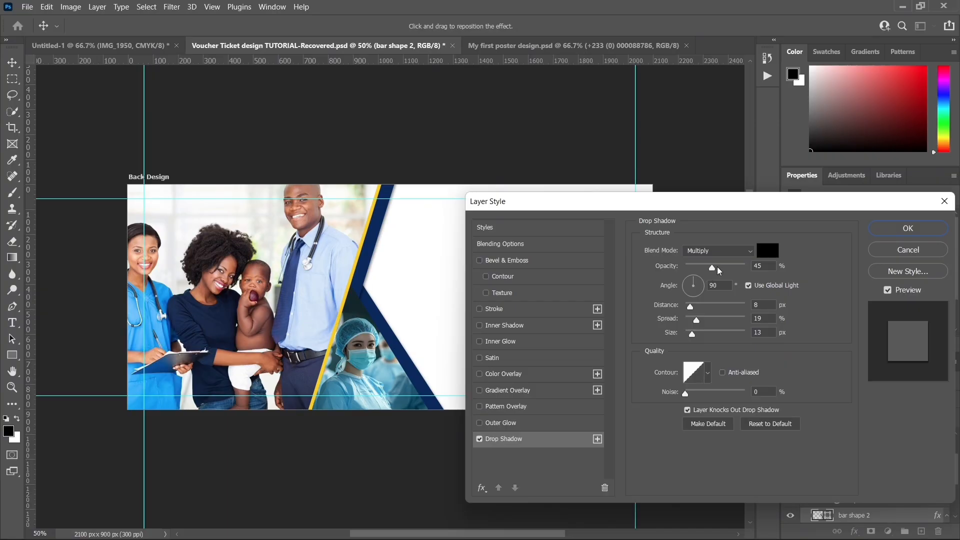
pyautogui.click(718, 265)
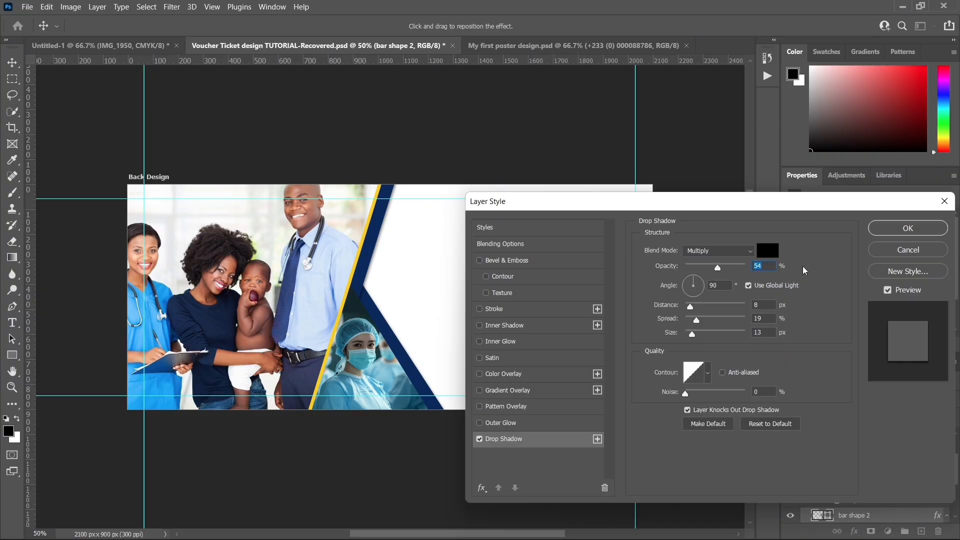
pyautogui.click(895, 233)
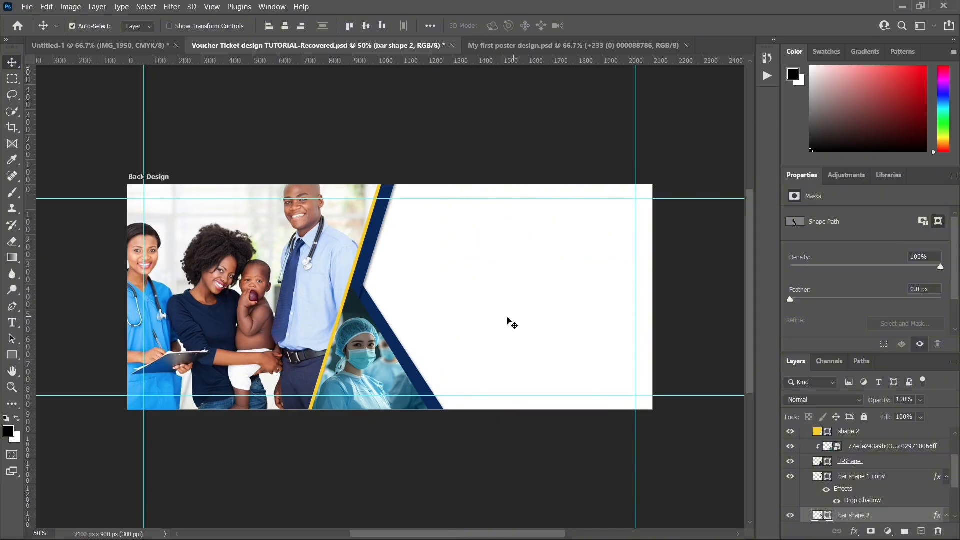
# Step: Add a drop shadow to the yellow shape 2 at 67% opacity with 12 px distance and a slightly adjusted size
pyautogui.click(345, 299)
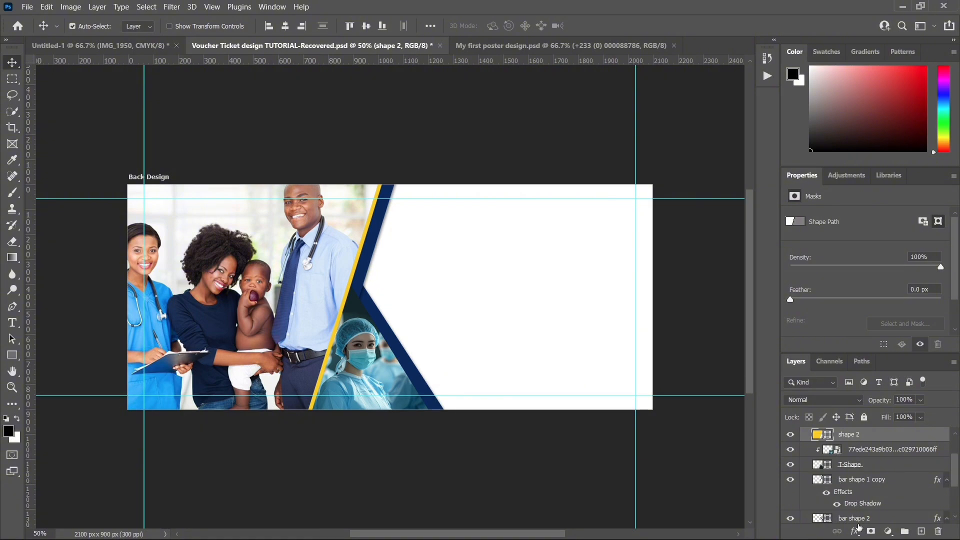
pyautogui.click(856, 529)
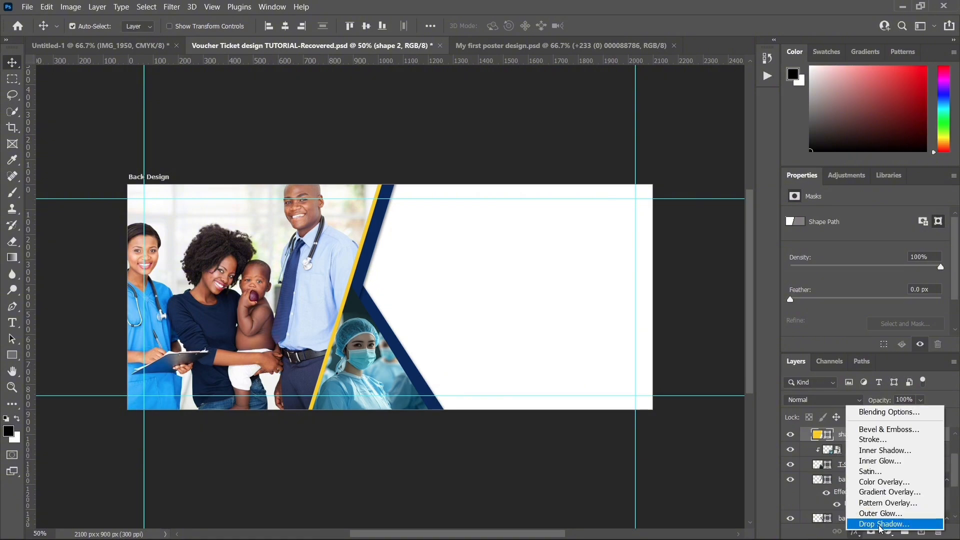
pyautogui.click(872, 523)
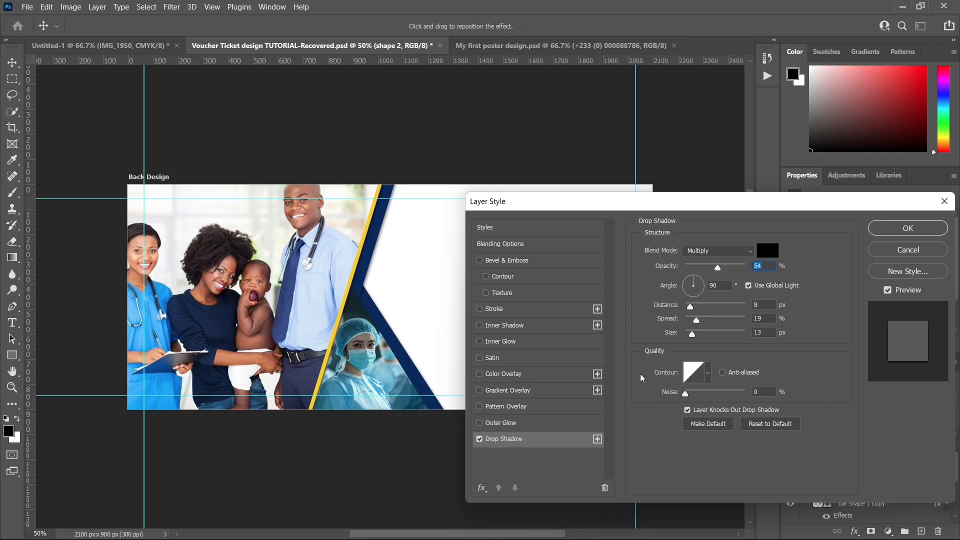
pyautogui.click(724, 266)
pyautogui.moveTo(724, 266); pyautogui.dragTo(727, 266)
pyautogui.click(695, 333)
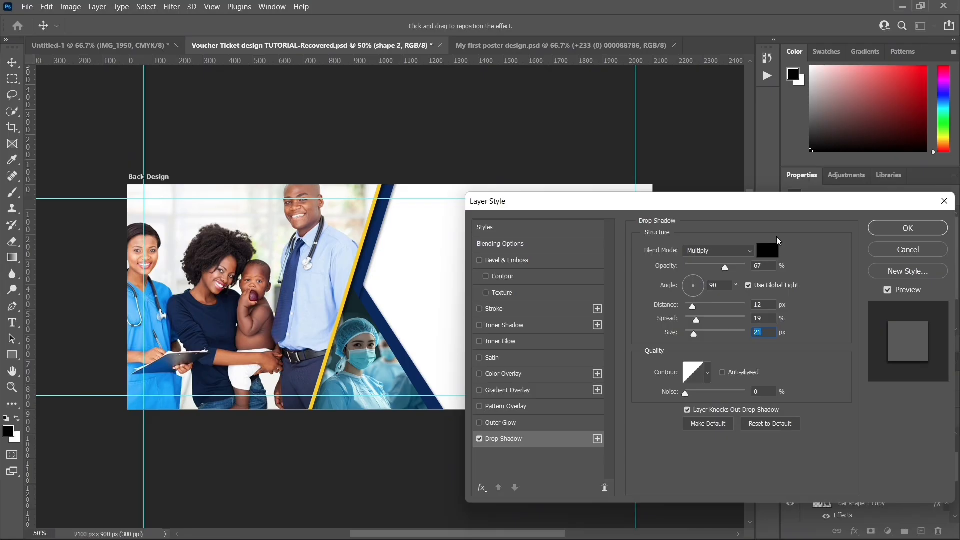
pyautogui.click(879, 229)
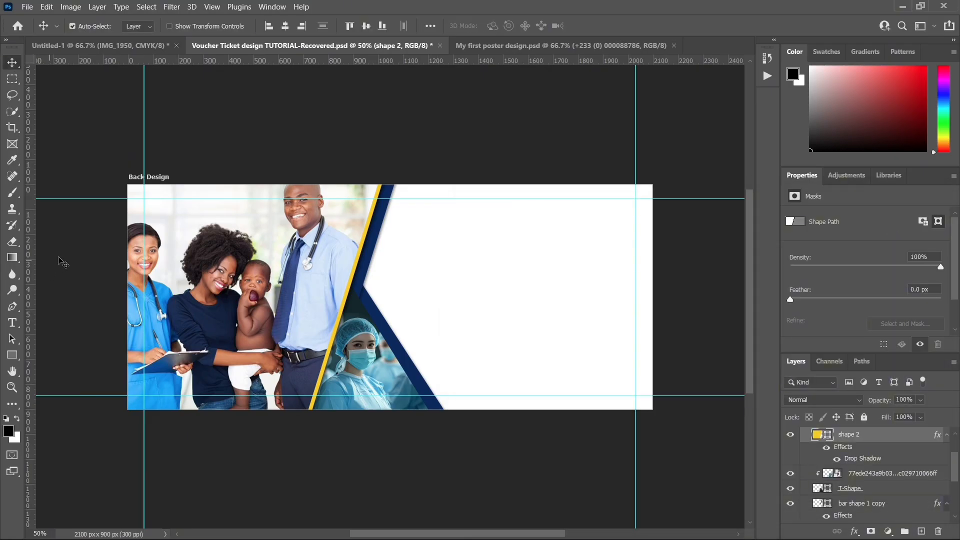
# Step: Compare the back design with the reference voucher image, examining its corner accent and contact details area
pyautogui.click(95, 46)
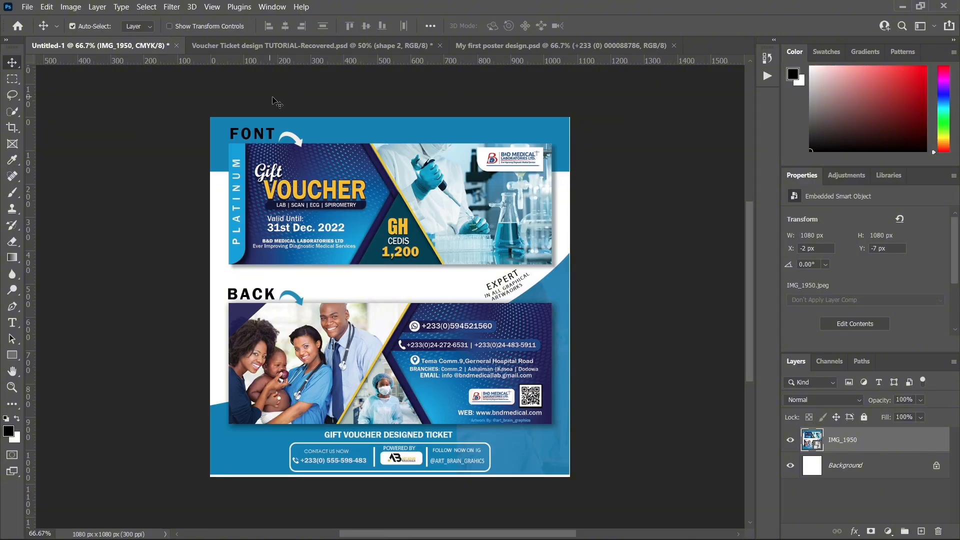
pyautogui.click(291, 47)
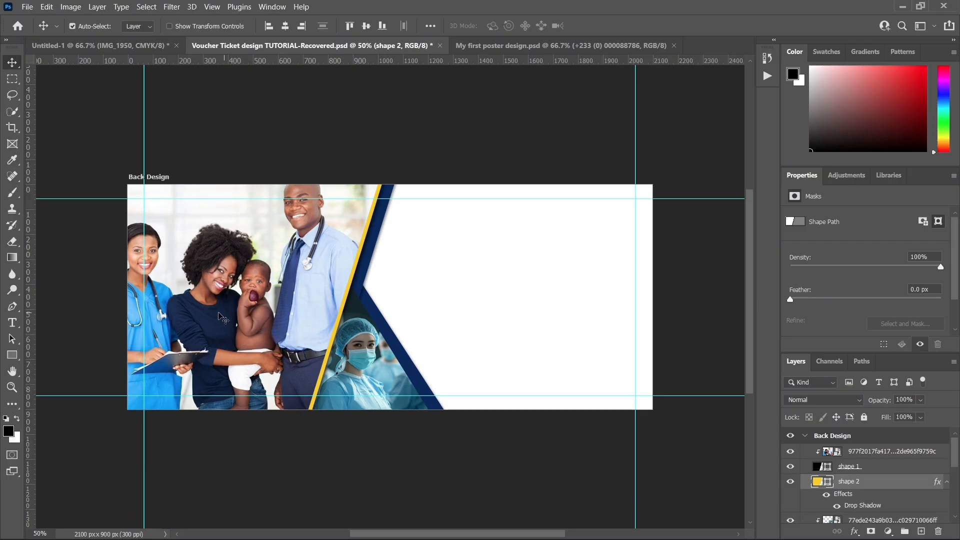
pyautogui.click(109, 47)
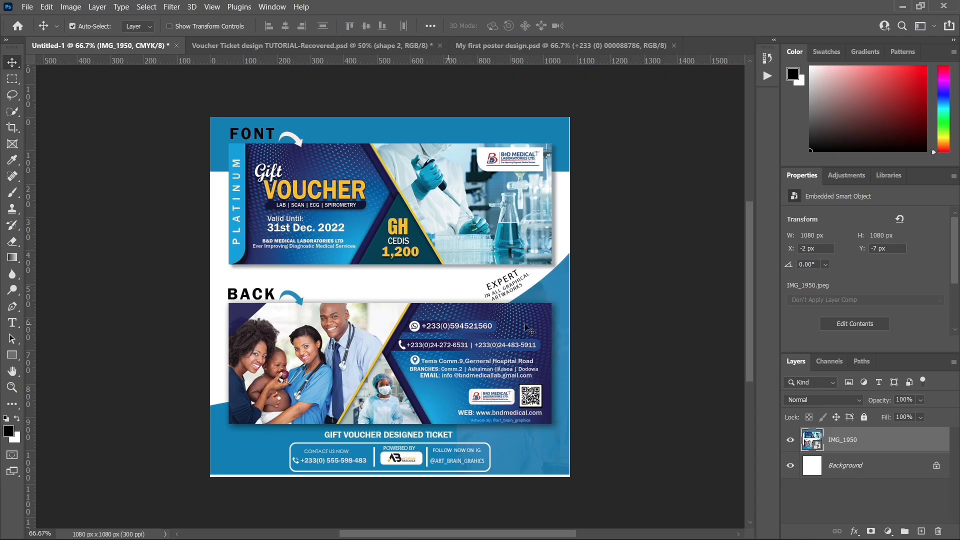
pyautogui.click(332, 46)
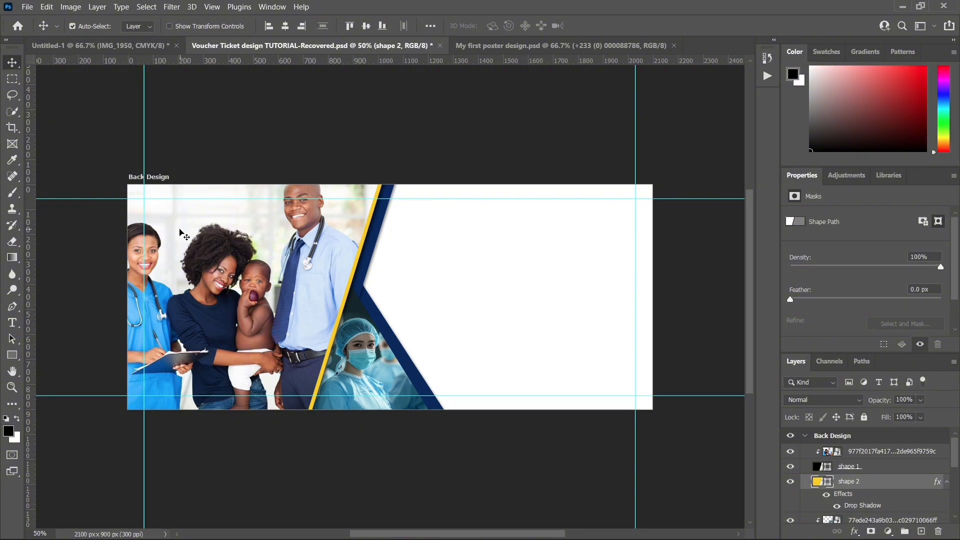
# Step: Draw a triangular shape about 264 by 232 px with the Pen tool over the family photo's upper-left corner, on a new layer above it
pyautogui.click(181, 234)
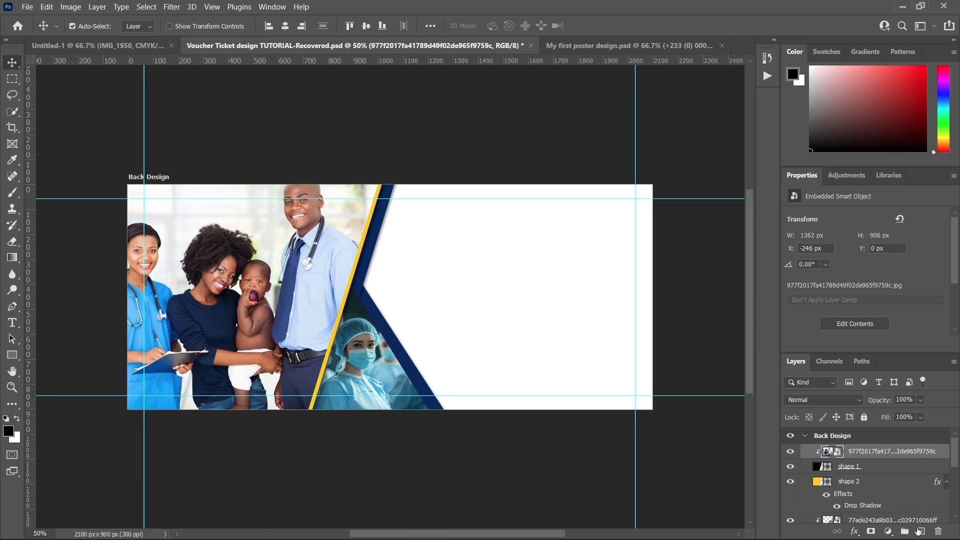
pyautogui.click(922, 532)
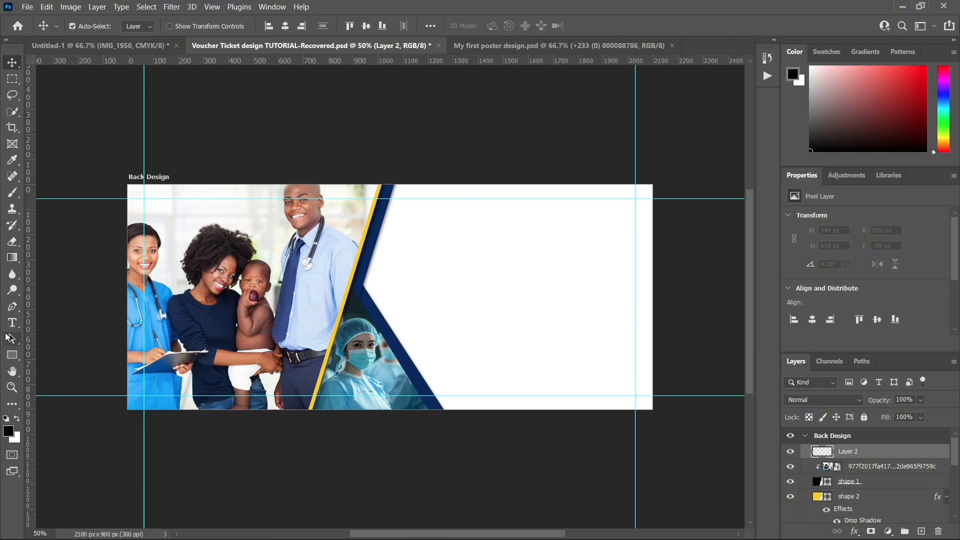
pyautogui.click(11, 309)
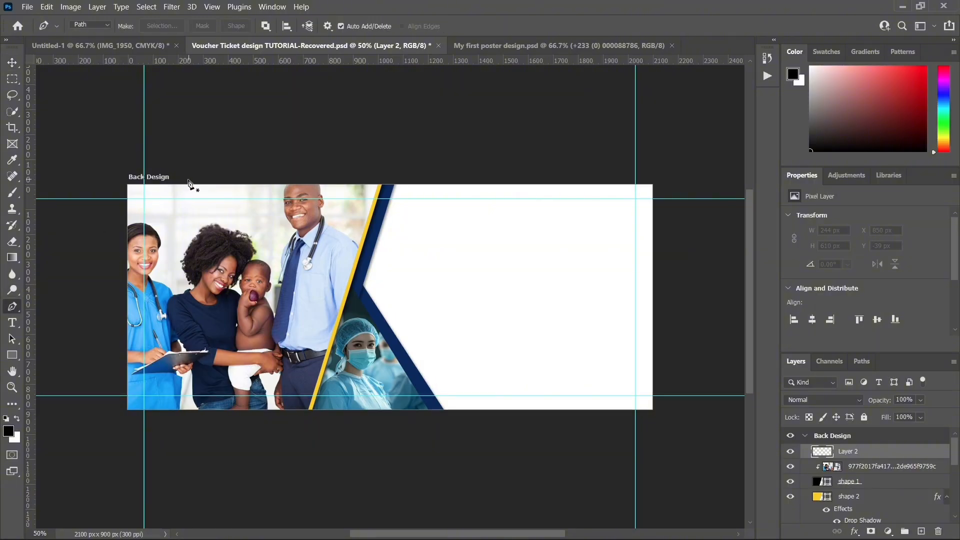
pyautogui.click(189, 181)
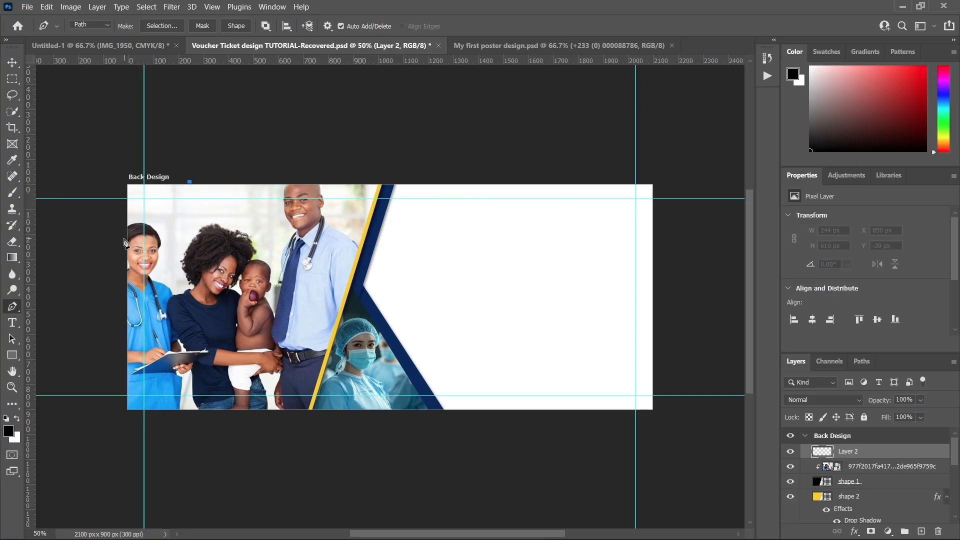
pyautogui.click(123, 239)
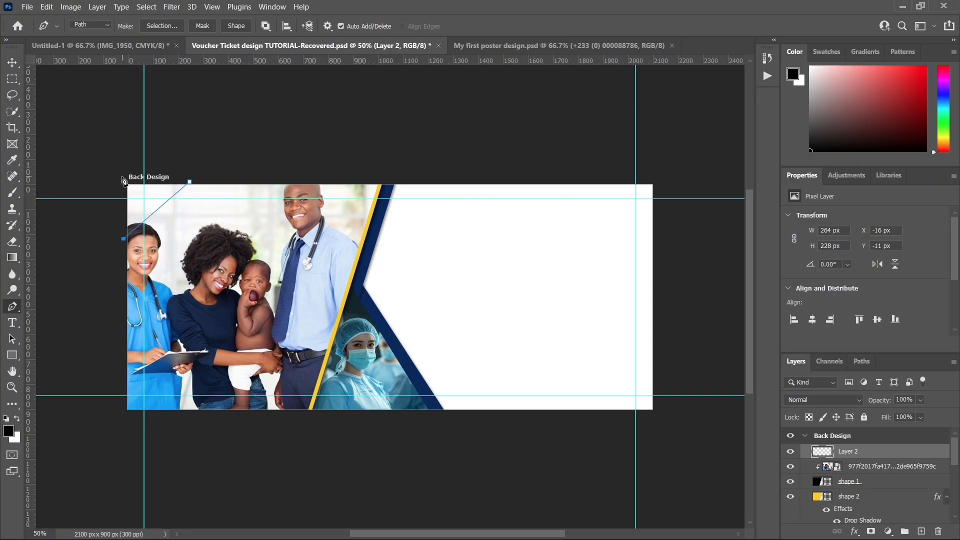
pyautogui.click(123, 181)
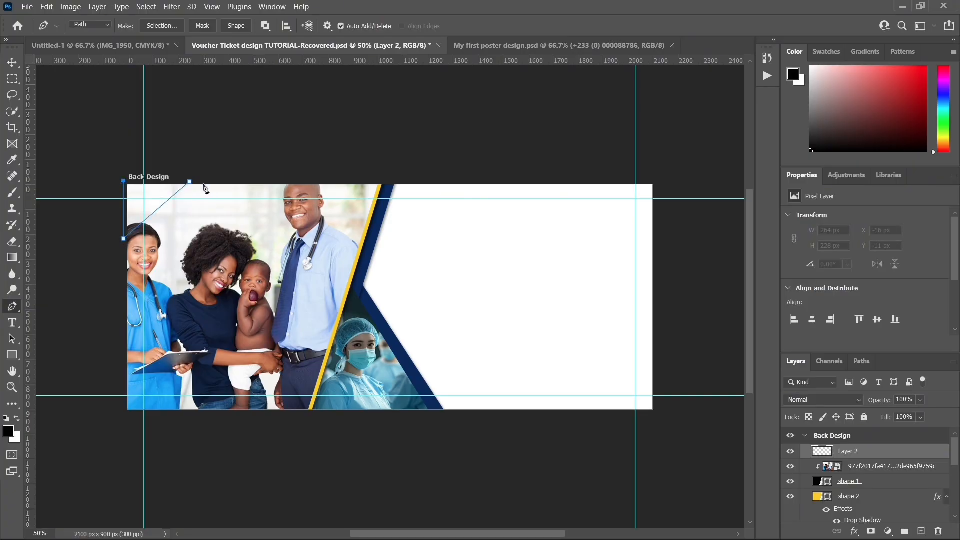
pyautogui.click(189, 182)
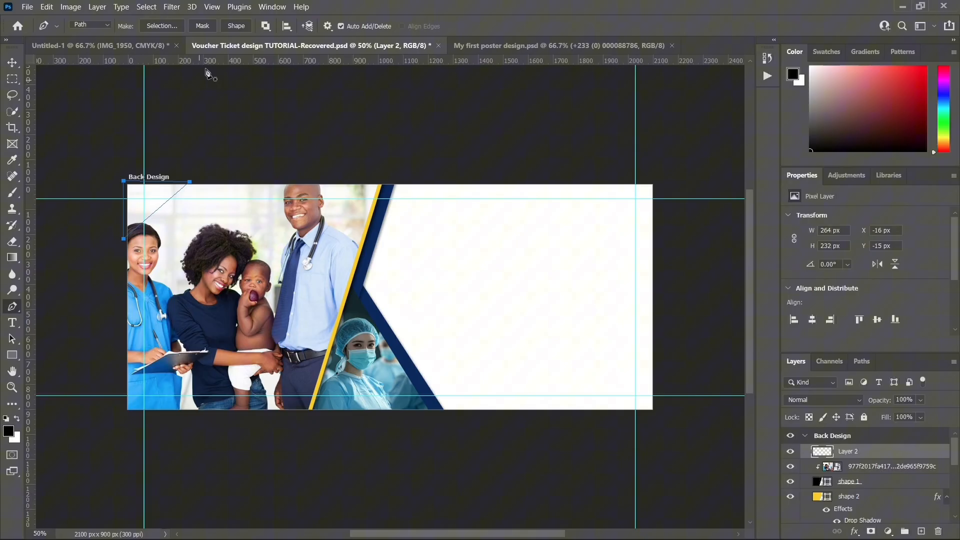
pyautogui.click(236, 26)
pyautogui.click(7, 63)
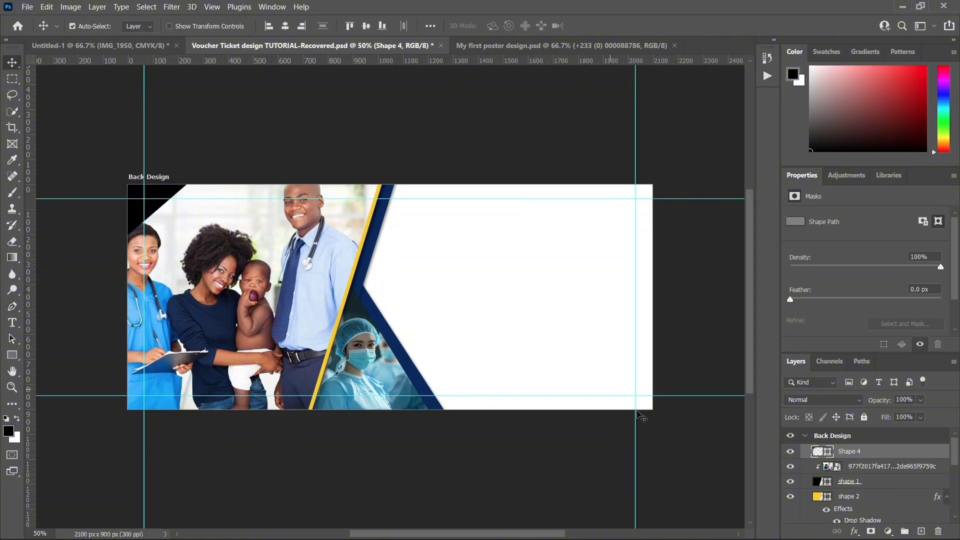
# Step: Recolour the corner triangle with the dark blue #09285c sampled from the slanted bar
pyautogui.doubleClick(820, 451)
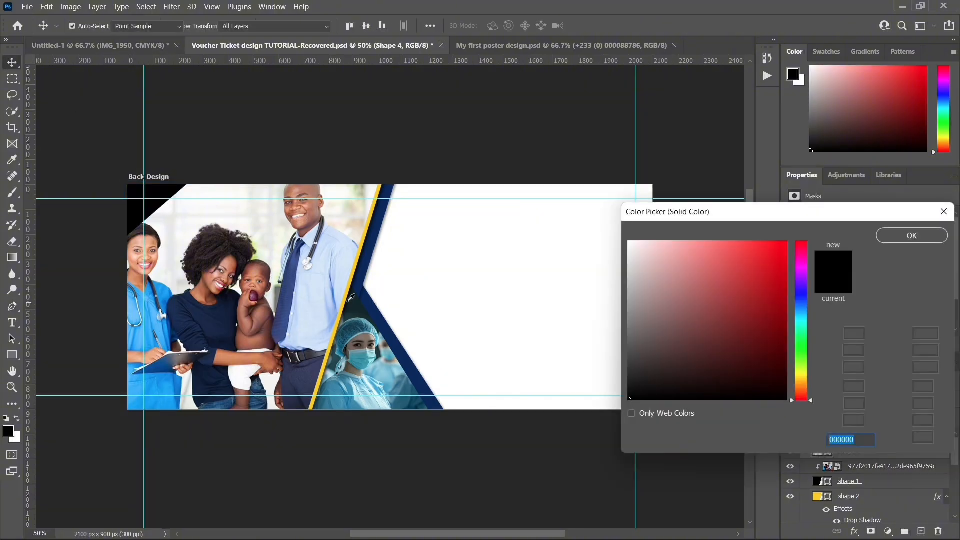
pyautogui.click(367, 299)
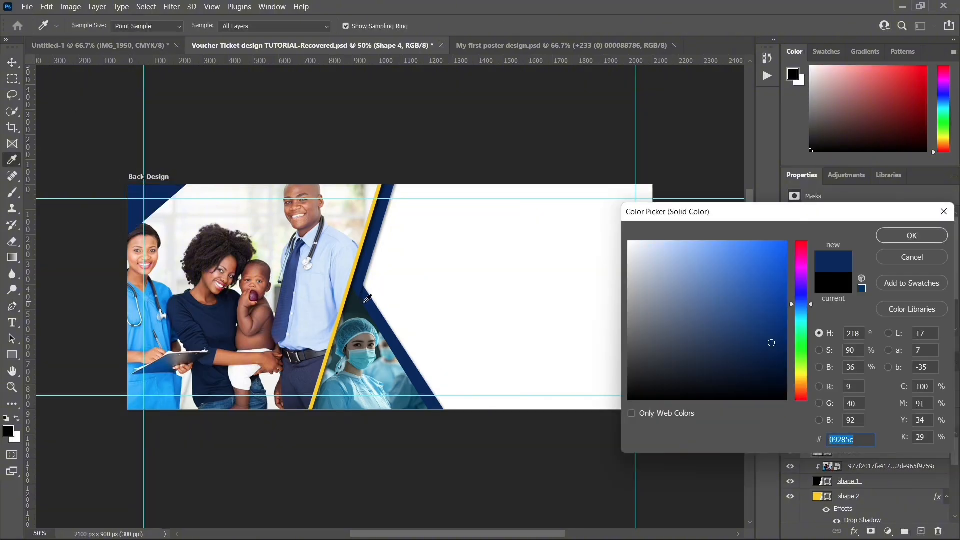
pyautogui.click(911, 236)
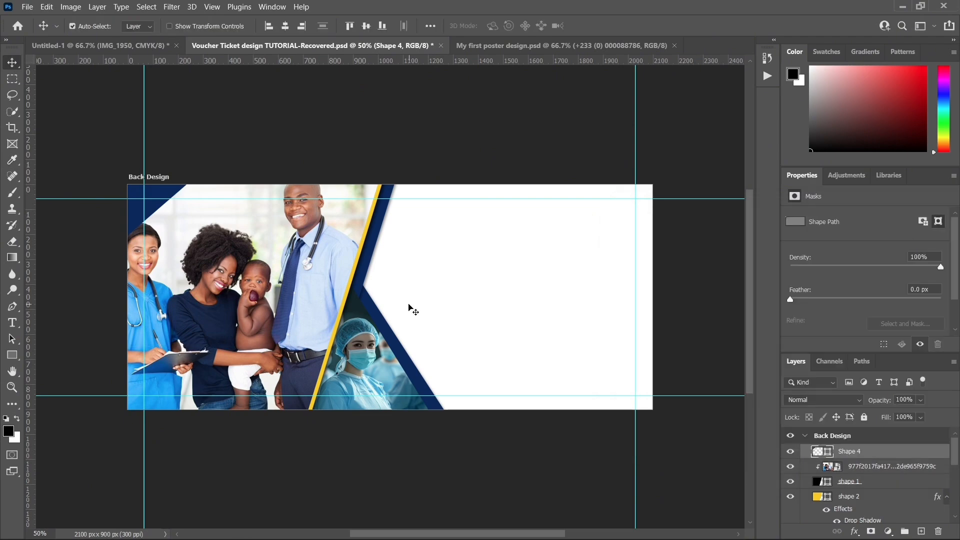
pyautogui.click(12, 355)
pyautogui.rightClick(12, 355)
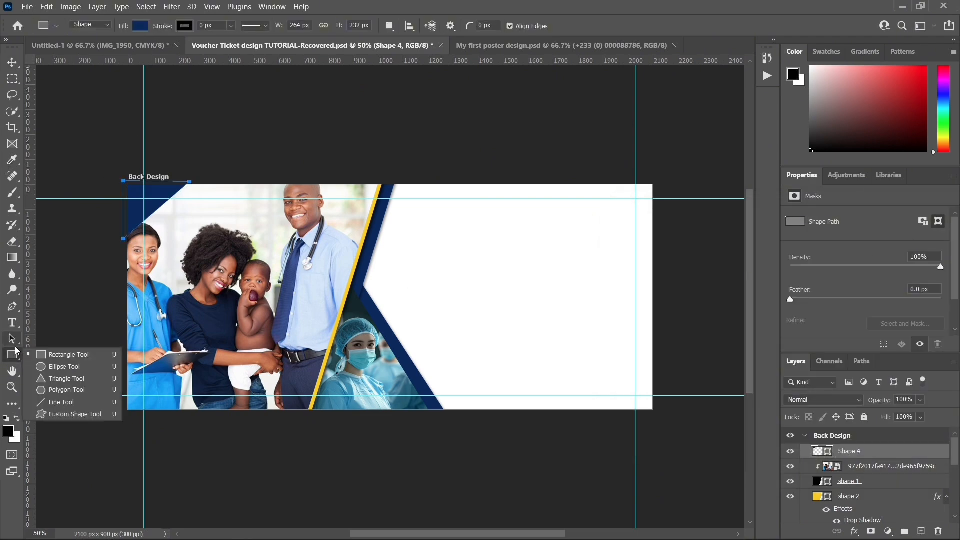
pyautogui.click(63, 356)
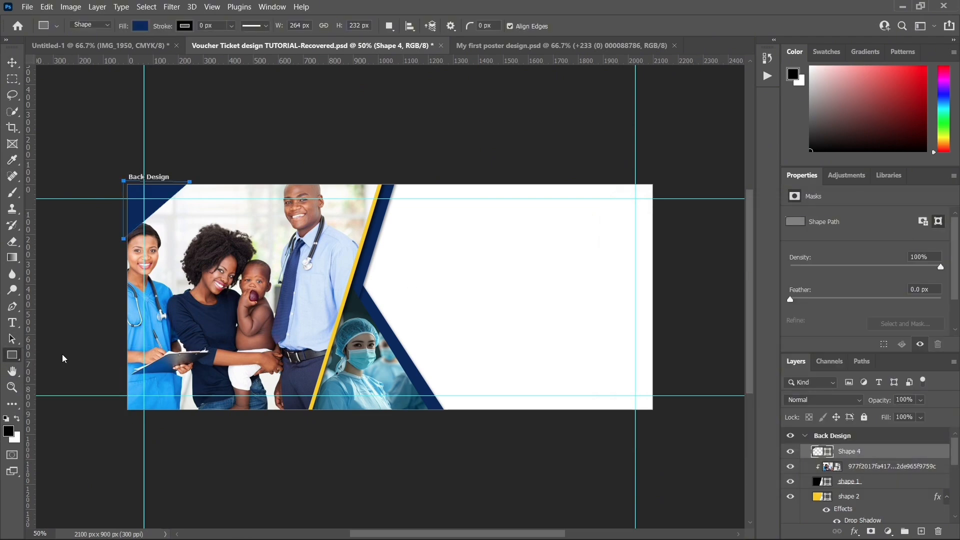
# Step: Lower the dark blue corner triangle's opacity to 87%
pyautogui.click(12, 62)
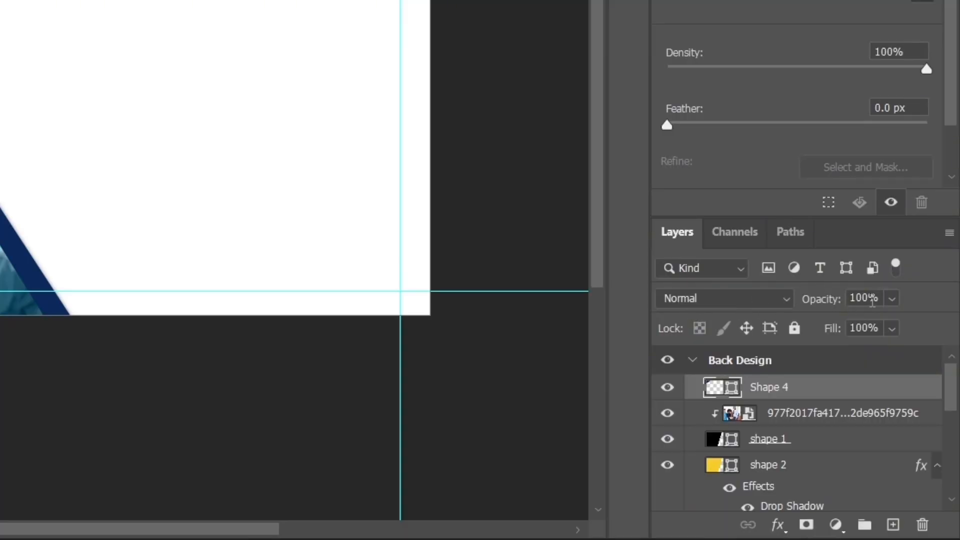
pyautogui.click(891, 298)
pyautogui.moveTo(915, 324); pyautogui.dragTo(903, 326)
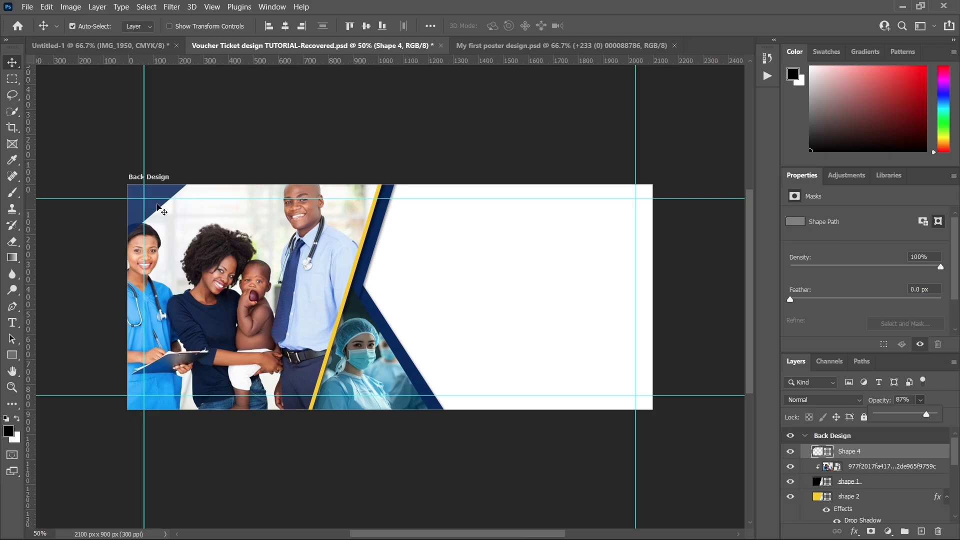
# Step: Move and nudge the corner triangle until it sits flush with the upper-left corner of the back design artboard
pyautogui.moveTo(157, 206)
pyautogui.mouseDown()
pyautogui.moveTo(171, 237)
pyautogui.moveTo(224, 252)
pyautogui.moveTo(236, 276)
pyautogui.moveTo(197, 220)
pyautogui.moveTo(170, 208)
pyautogui.mouseUp()
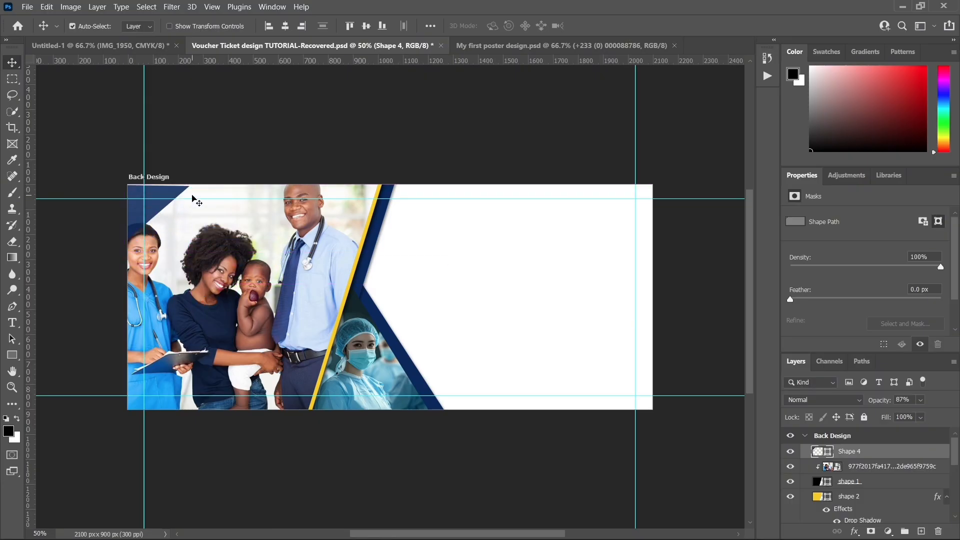
pyautogui.press('Right')
pyautogui.press('Right')
pyautogui.press('Right')
pyautogui.press('Right')
pyautogui.press('Right')
pyautogui.press('Right')
pyautogui.hotkey('alt', 'F9')
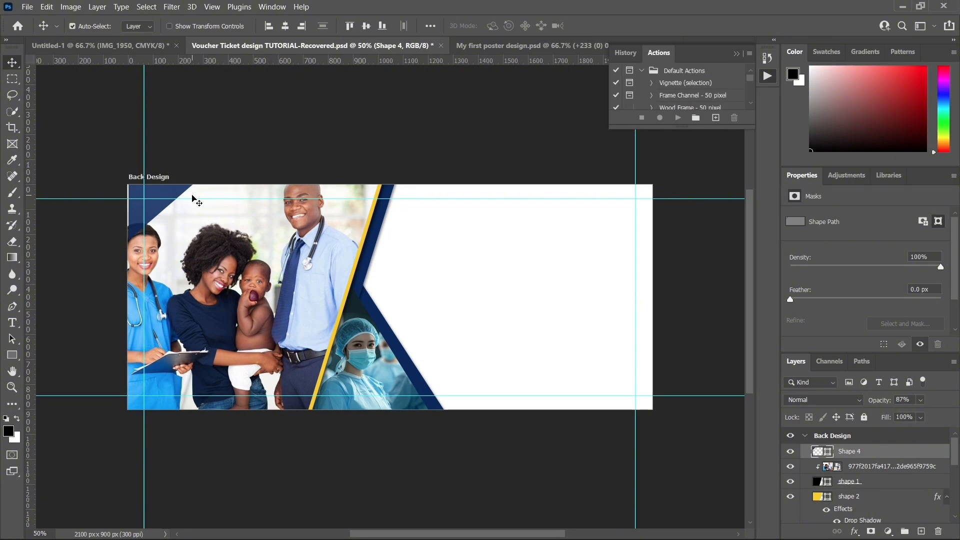
pyautogui.press('Left')
pyautogui.press('Left')
pyautogui.press('Left')
pyautogui.press('Left')
pyautogui.press('Left')
pyautogui.press('Left')
pyautogui.press('Left')
pyautogui.press('Left')
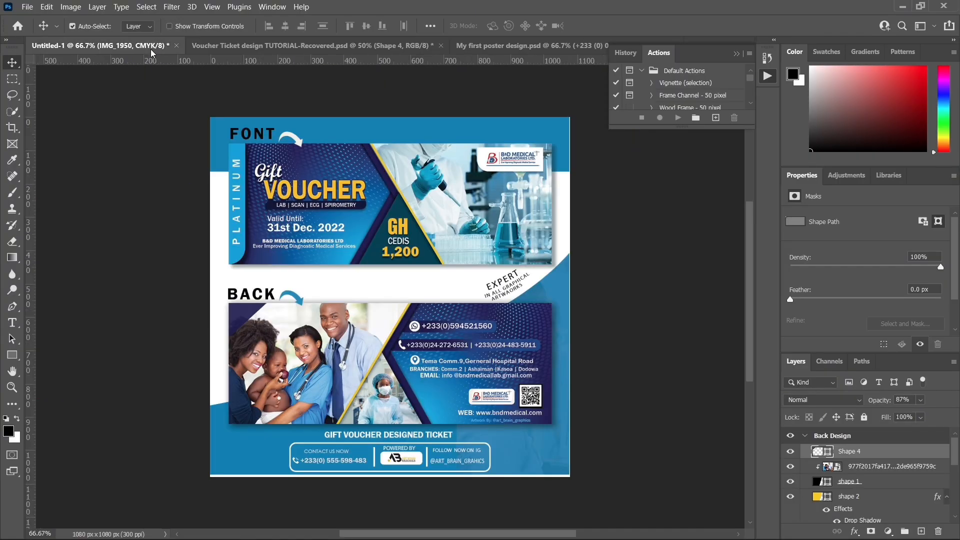
# Step: Check the back side of the reference voucher image, and select the BG layer of the back design
pyautogui.click(151, 49)
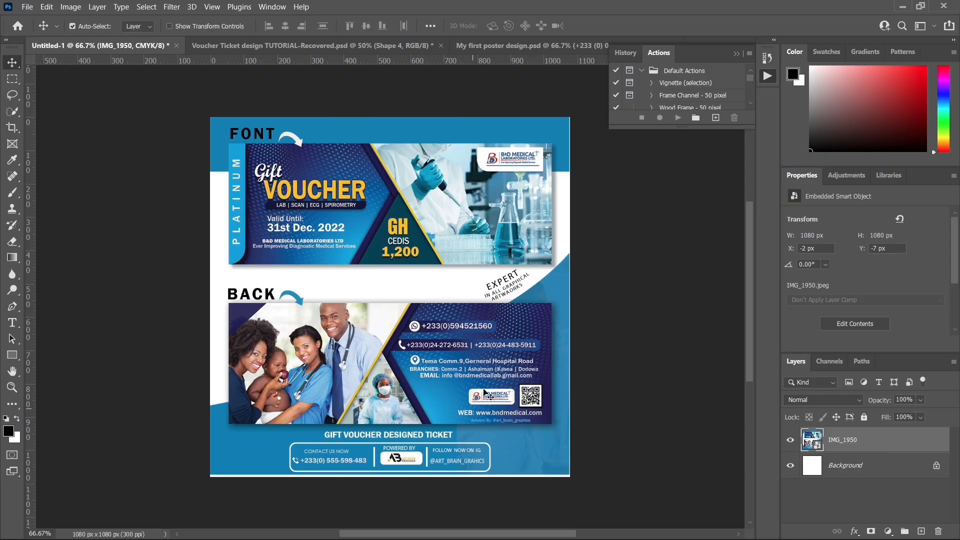
pyautogui.click(326, 46)
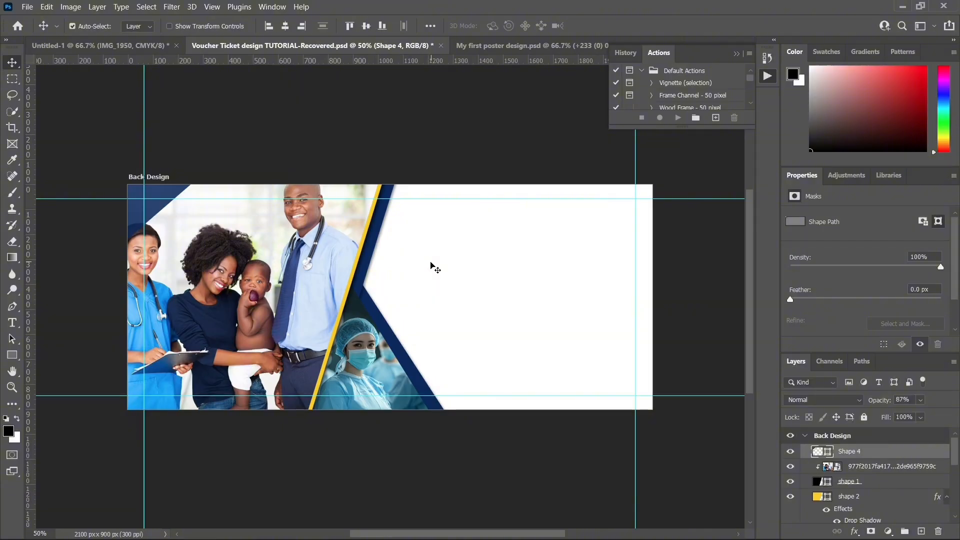
pyautogui.click(433, 269)
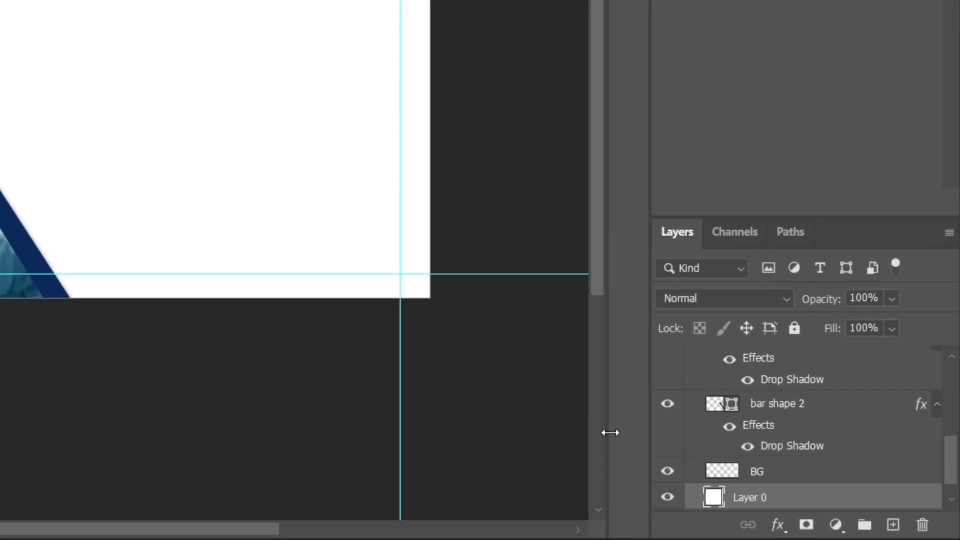
pyautogui.click(724, 479)
pyautogui.click(667, 472)
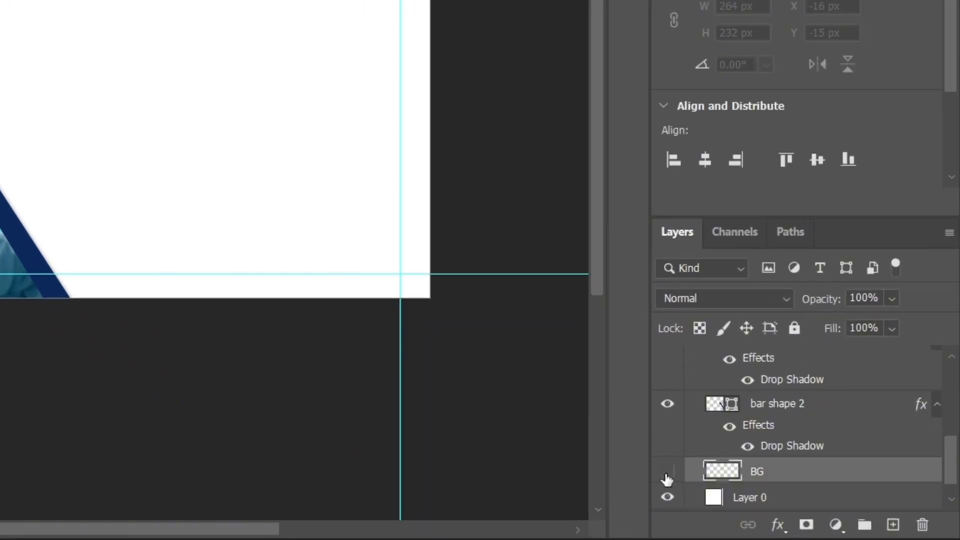
pyautogui.click(666, 474)
pyautogui.doubleClick(725, 472)
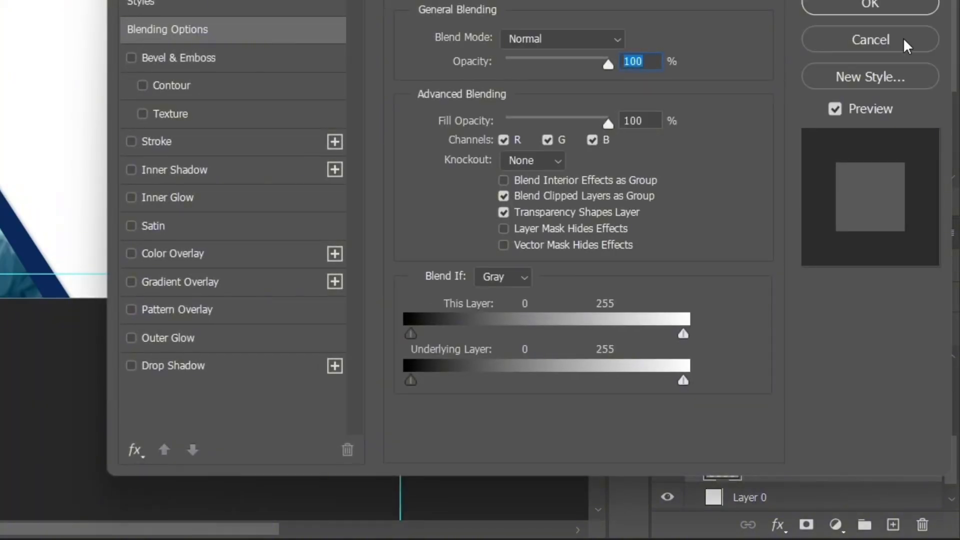
pyautogui.click(907, 45)
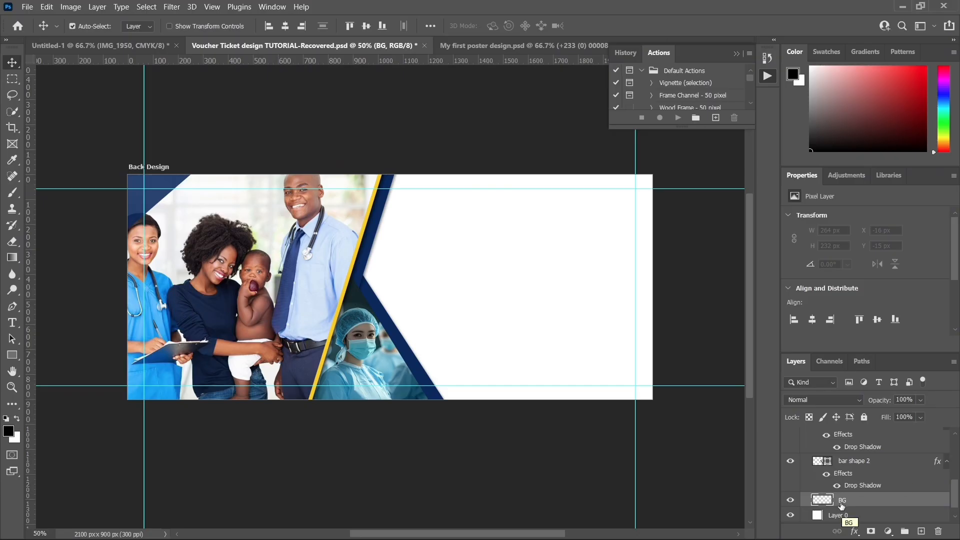
# Step: Draw a black rectangle about 1572 by 954 px on the BG layer, covering the blank area behind the slanted bars
pyautogui.click(12, 355)
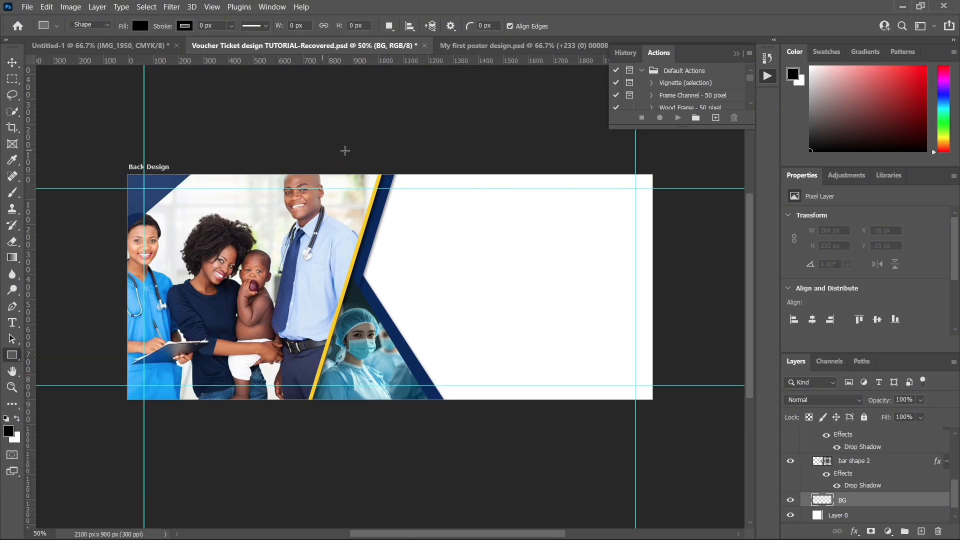
pyautogui.moveTo(306, 169); pyautogui.dragTo(698, 407)
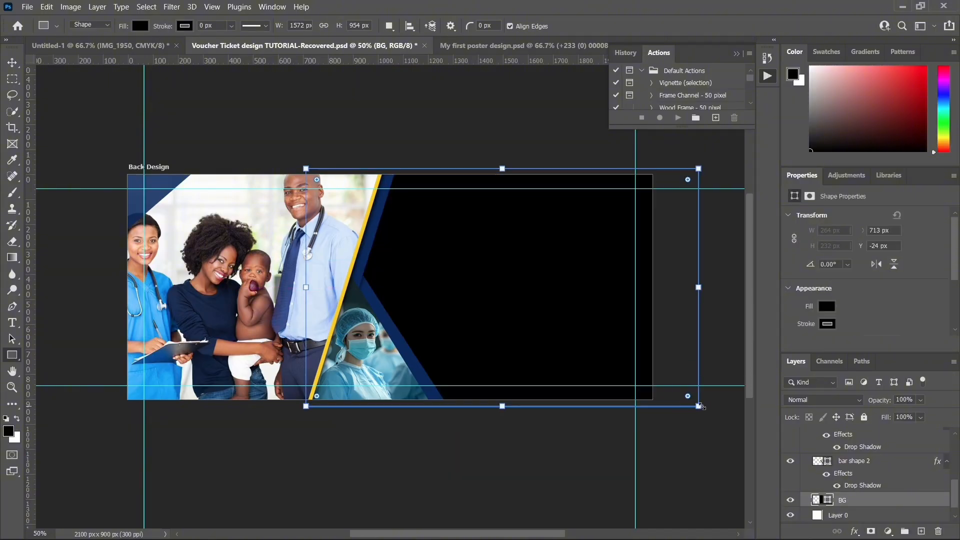
pyautogui.click(10, 60)
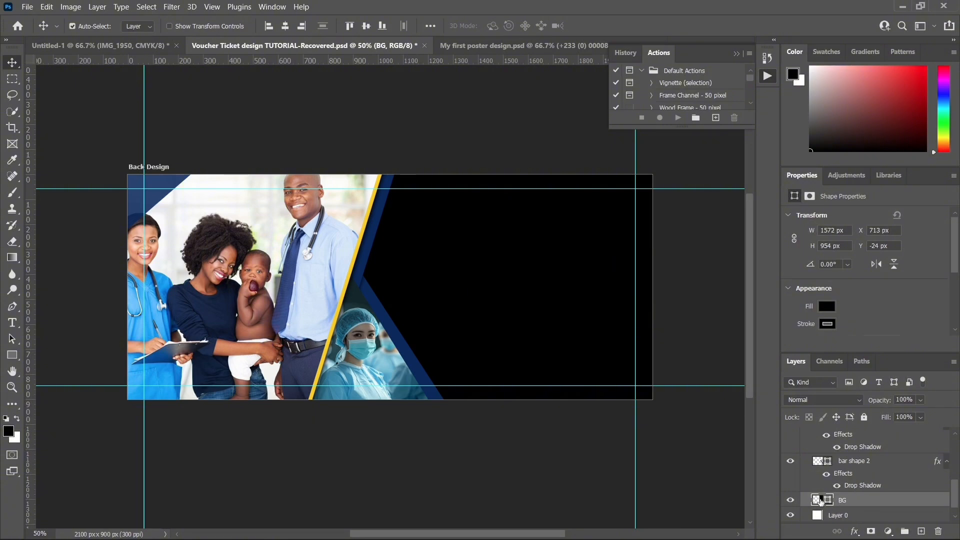
# Step: Recolour the BG rectangle to a brighter blue, starting from the dark blue sampled from the corner triangle
pyautogui.scroll(8, 856, 503)
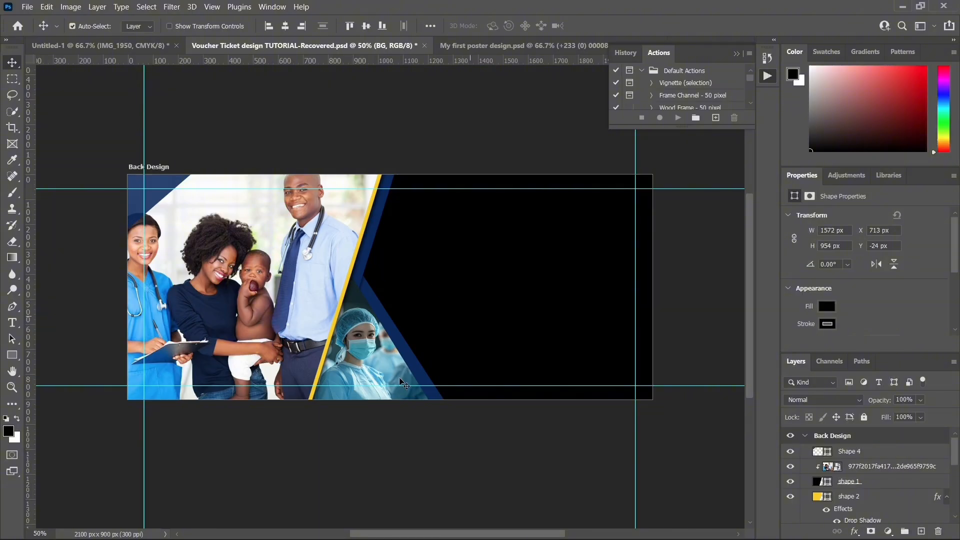
pyautogui.scroll(-1, 297, 280)
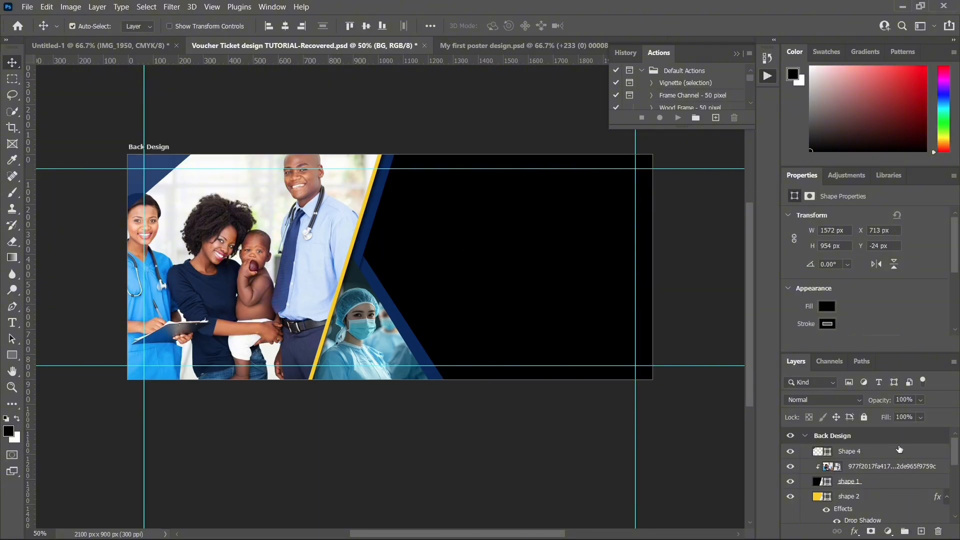
pyautogui.moveTo(954, 448); pyautogui.dragTo(955, 492)
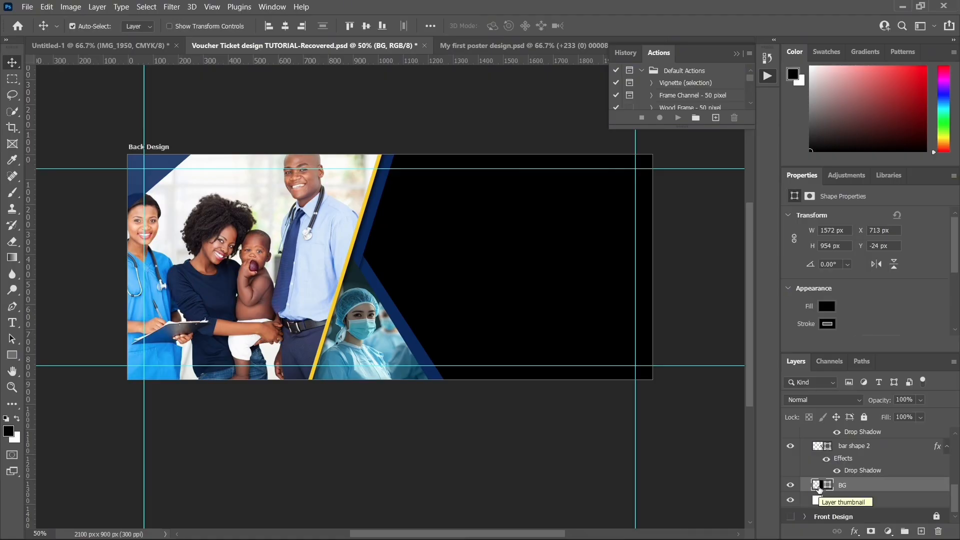
pyautogui.doubleClick(816, 486)
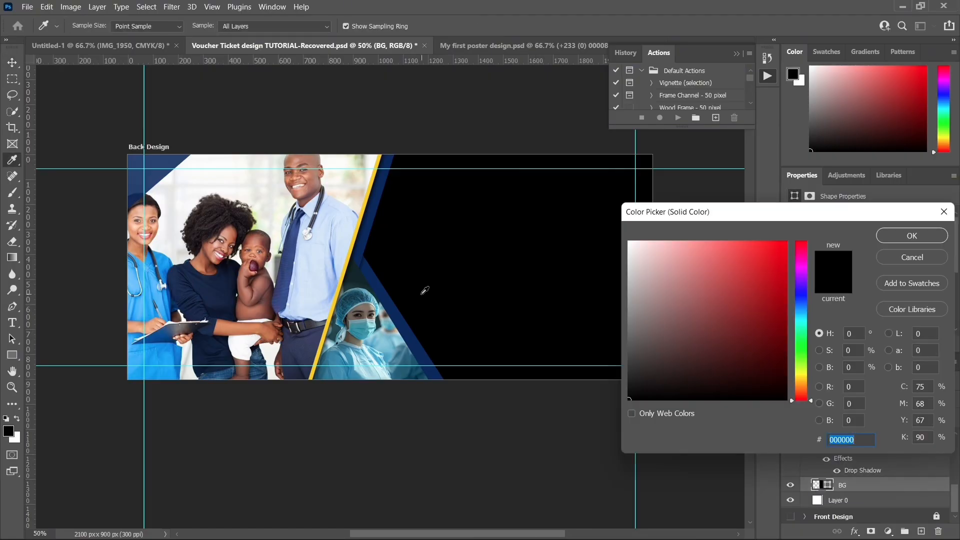
pyautogui.click(150, 183)
pyautogui.click(773, 334)
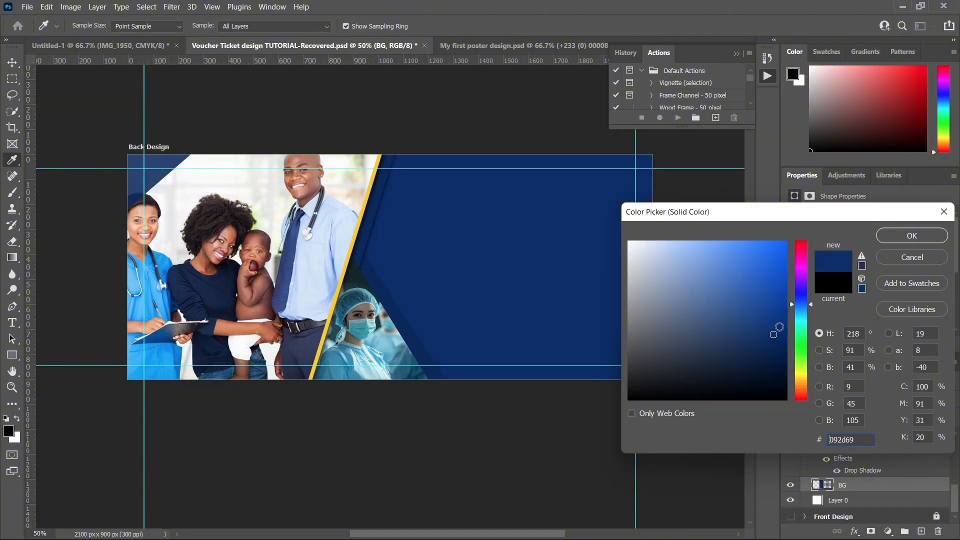
pyautogui.moveTo(774, 334); pyautogui.dragTo(777, 311)
pyautogui.press('Return')
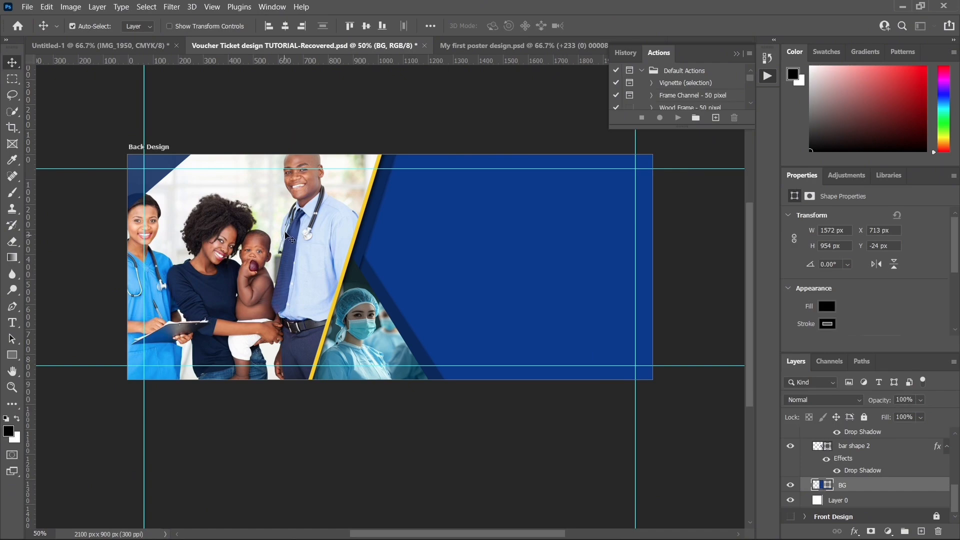
# Step: Recolour the upper slanted bar (bar shape 1 copy) with the dark navy #1a284b sampled from the mother's shirt
pyautogui.press('v')
pyautogui.click(370, 235)
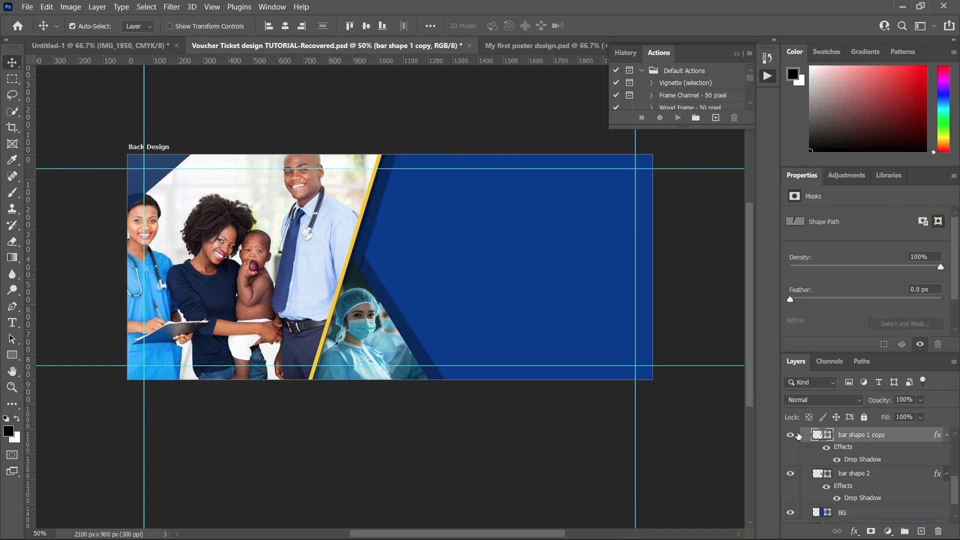
pyautogui.doubleClick(818, 436)
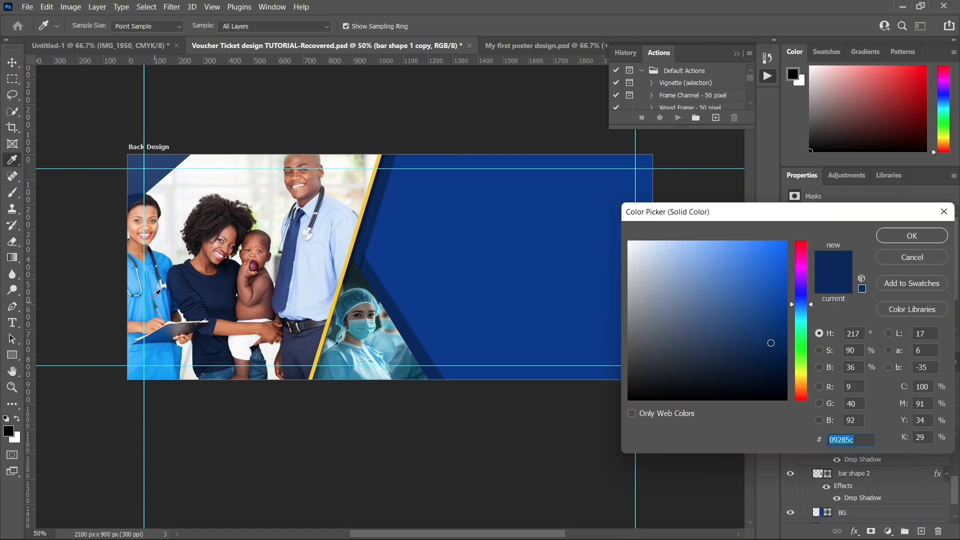
pyautogui.click(191, 270)
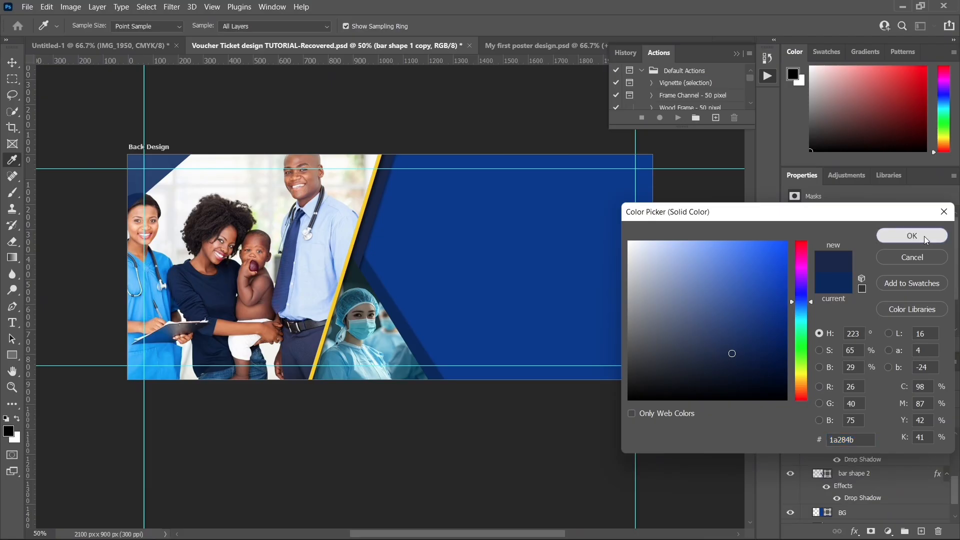
pyautogui.click(911, 236)
# Step: Recolour the lower slanted bar (bar shape 2) with the dark navy #19284a sampled from the mother's shirt
pyautogui.click(396, 311)
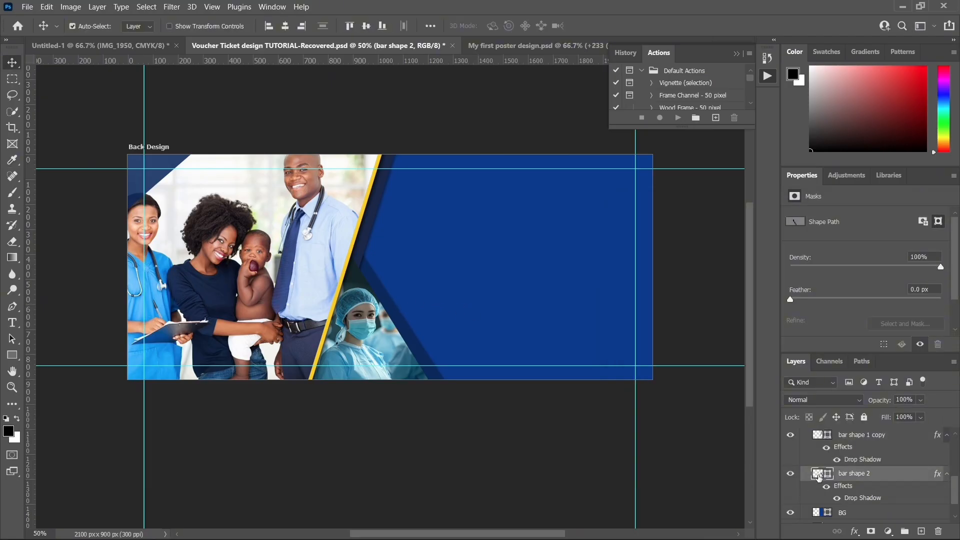
pyautogui.doubleClick(820, 474)
pyautogui.click(197, 276)
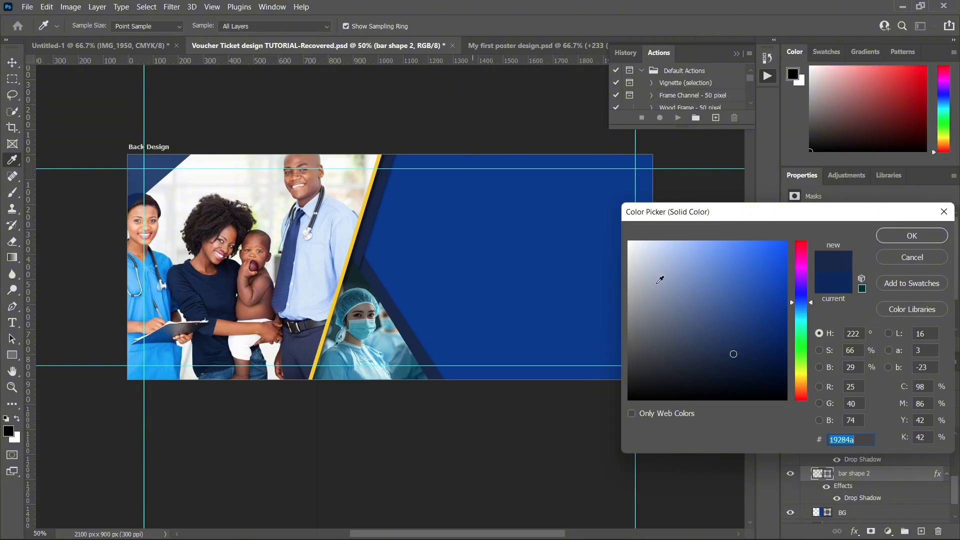
pyautogui.click(881, 237)
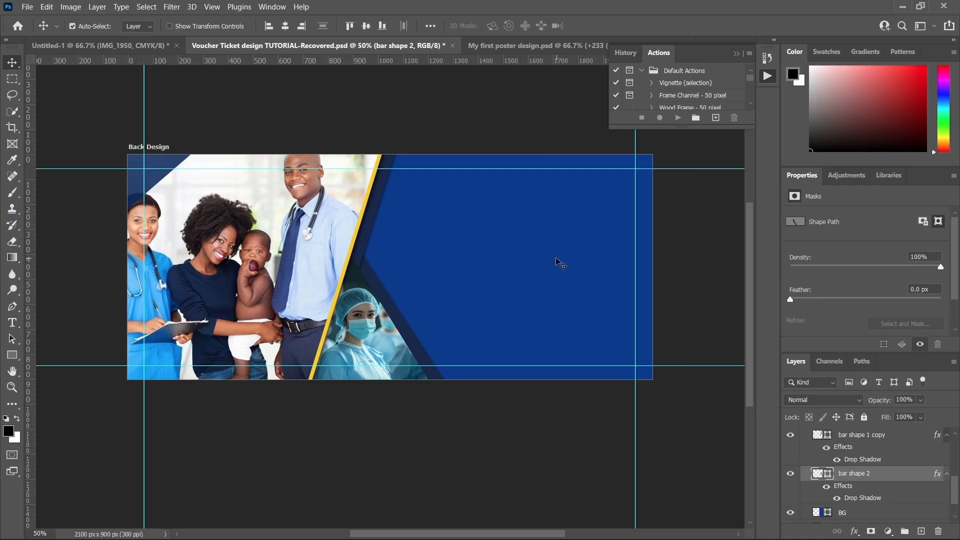
# Step: Copy the Dot-PNG-Clipart-Background layer from My first poster design.psd and paste it above the BG layer of the voucher's back design
pyautogui.click(492, 45)
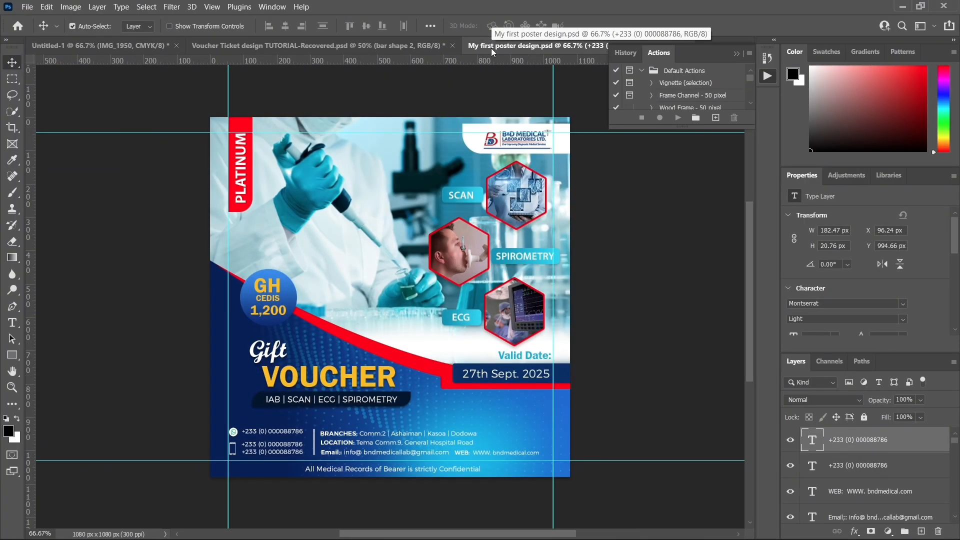
pyautogui.click(309, 349)
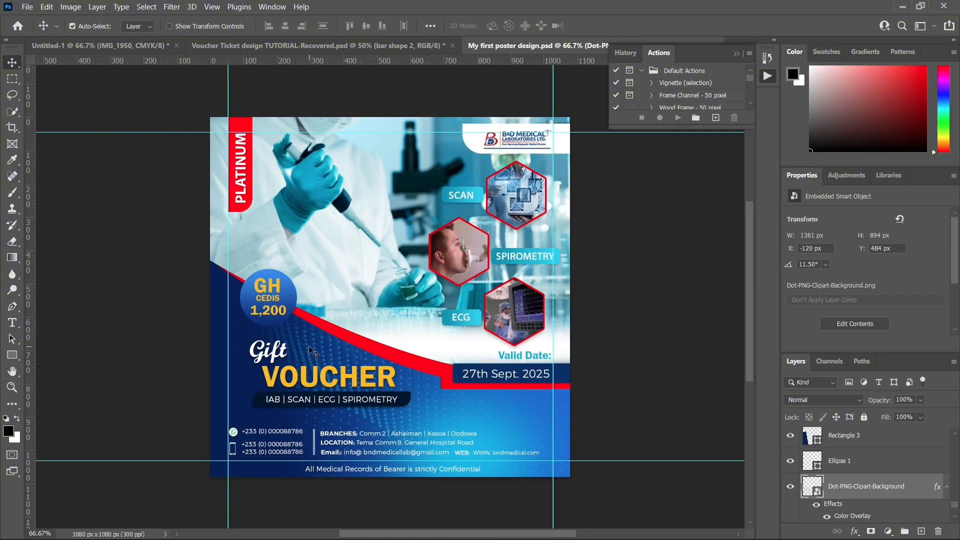
pyautogui.hotkey('ctrl', 'c')
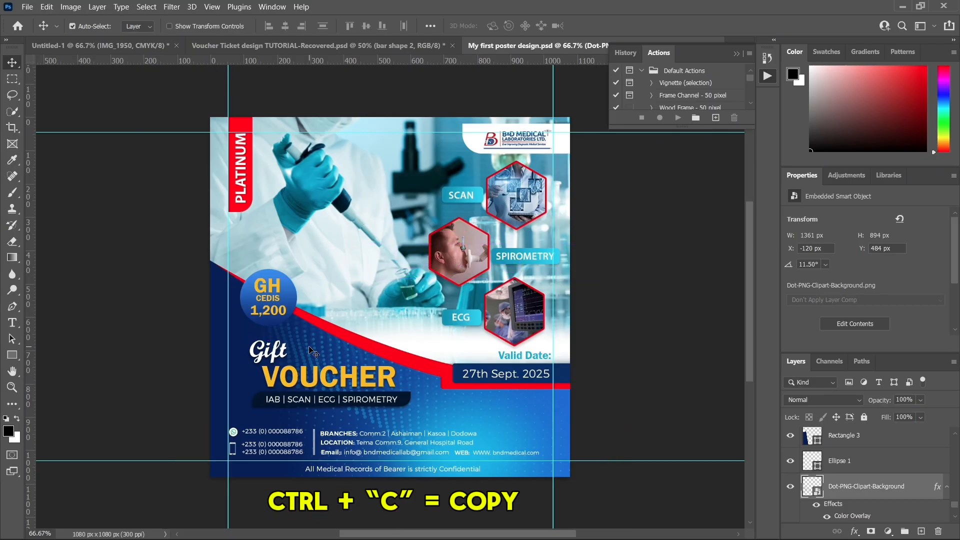
pyautogui.click(293, 44)
pyautogui.click(505, 235)
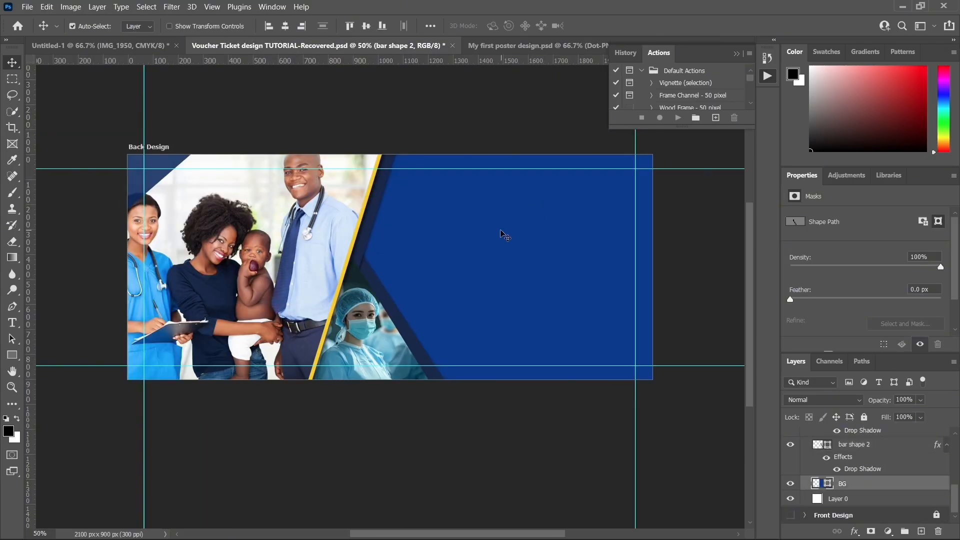
pyautogui.hotkey('ctrl', 'v')
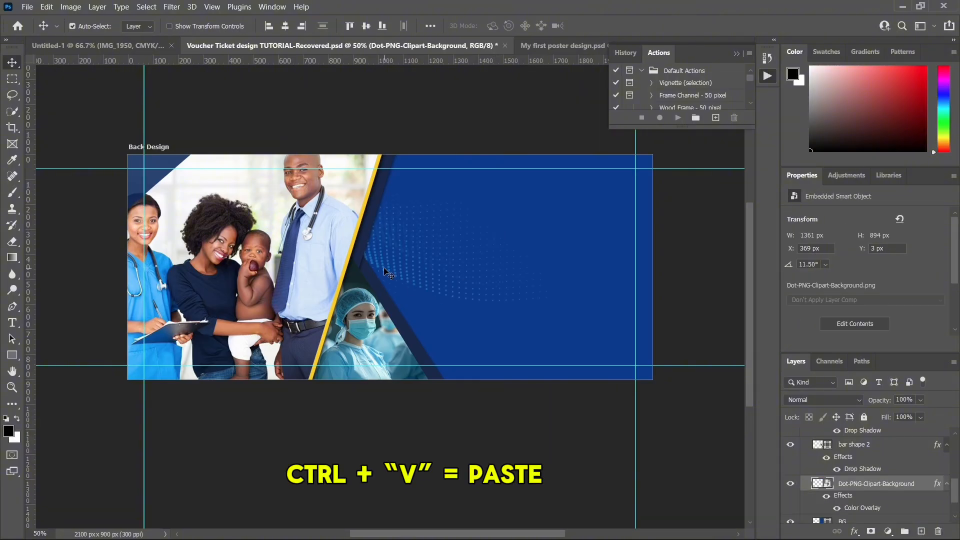
# Step: Rotate the dot pattern to about -178.84°, resize it to about 1362 by 817 px, and position it over the blue area beside the bars
pyautogui.moveTo(388, 273); pyautogui.dragTo(514, 261)
pyautogui.hotkey('ctrl', 't')
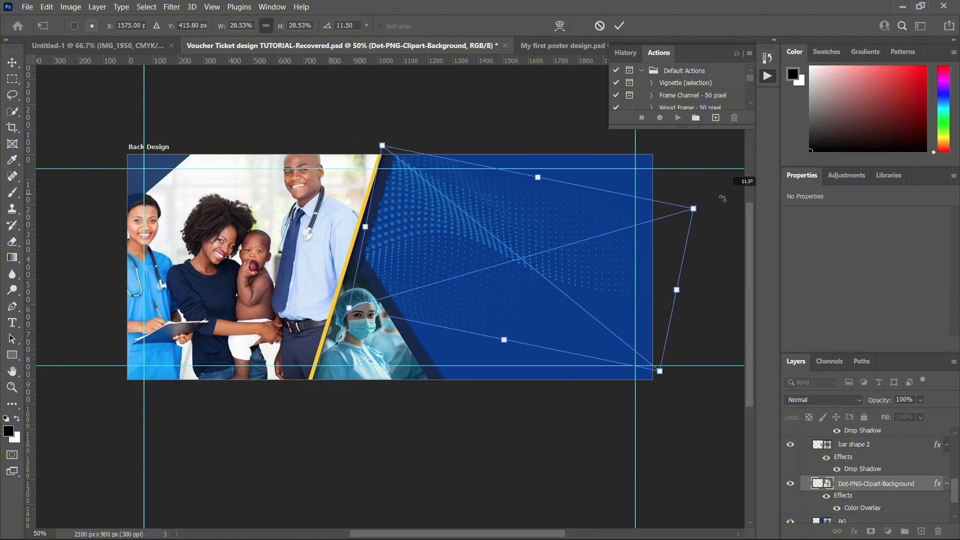
pyautogui.moveTo(739, 180); pyautogui.dragTo(400, 331)
pyautogui.moveTo(356, 187); pyautogui.dragTo(336, 155)
pyautogui.moveTo(725, 253); pyautogui.dragTo(706, 267)
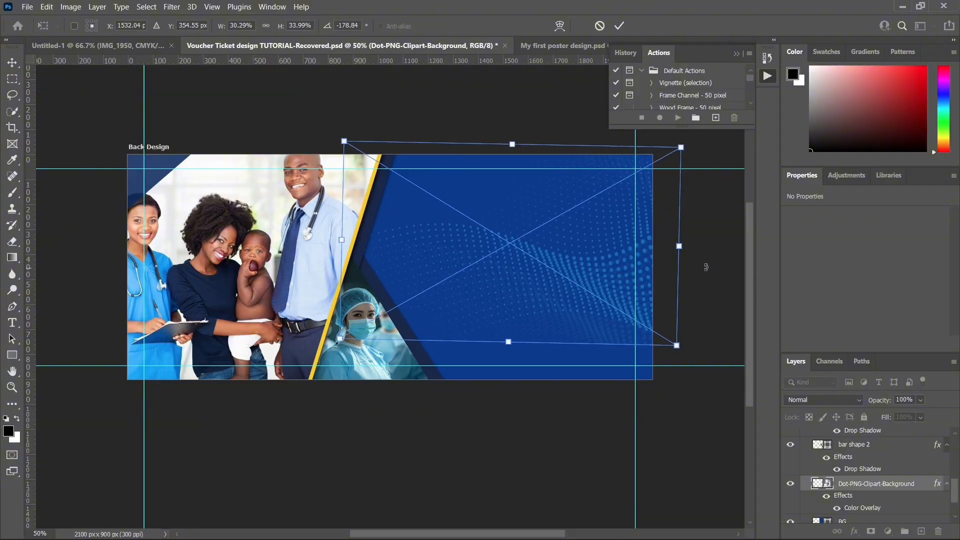
pyautogui.moveTo(595, 269); pyautogui.dragTo(571, 264)
pyautogui.press('Return')
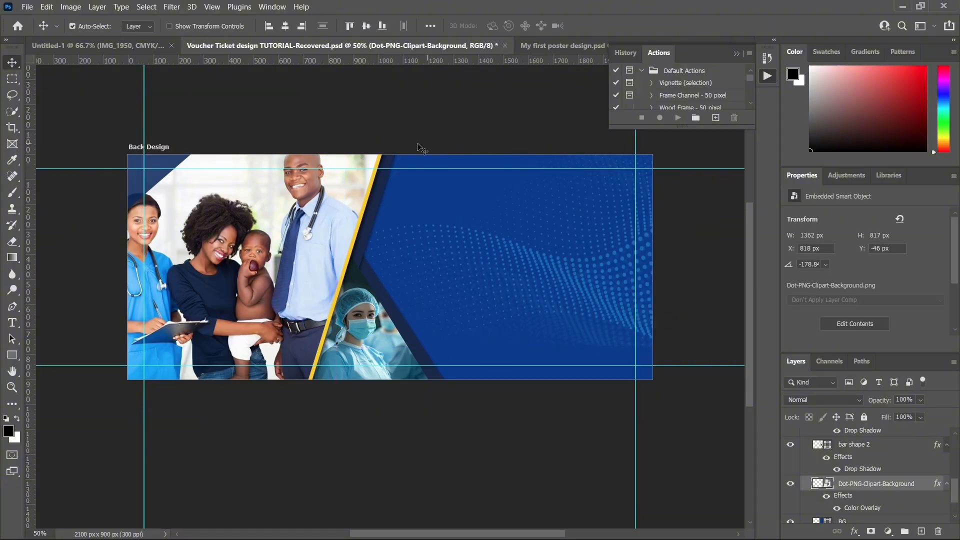
# Step: Recolour the BG shape behind the dot pattern with a darker blue, about #0a2c65
pyautogui.click(808, 520)
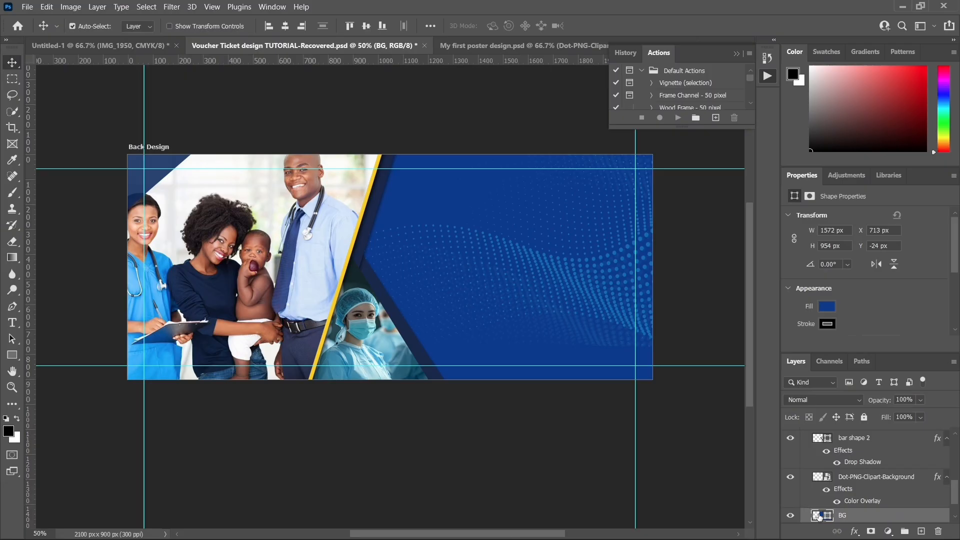
pyautogui.doubleClick(819, 516)
pyautogui.click(771, 337)
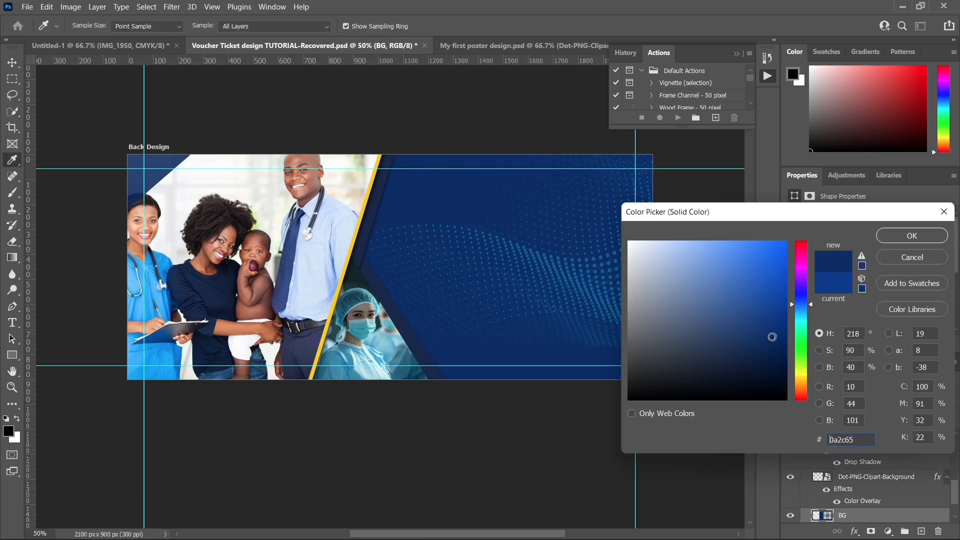
pyautogui.moveTo(771, 337); pyautogui.dragTo(771, 334)
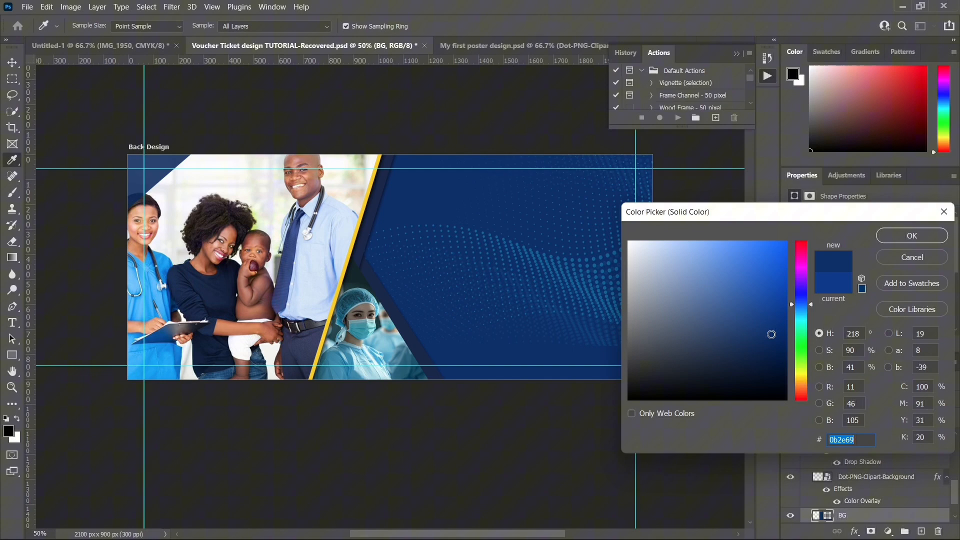
pyautogui.click(882, 238)
pyautogui.press('v')
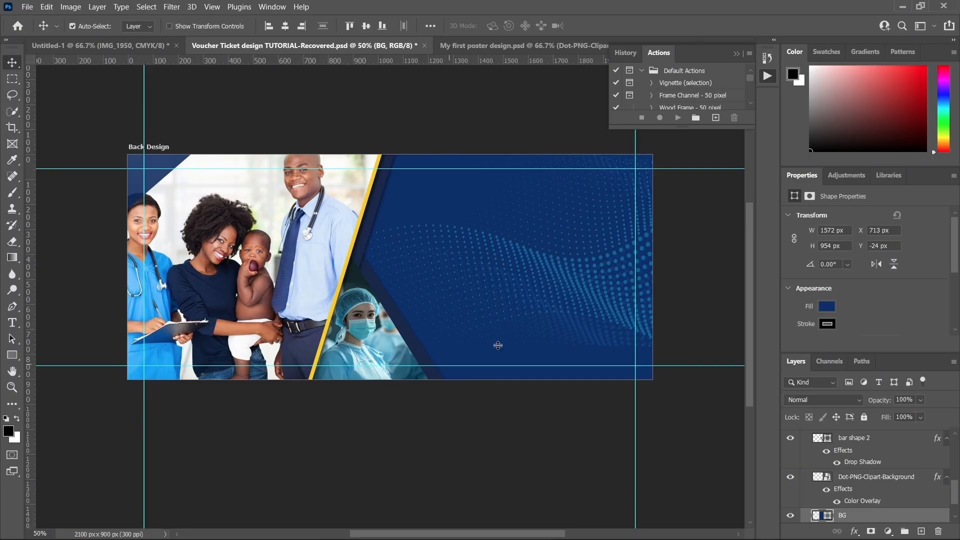
# Step: Check the reference artwork in Untitled-1 and My first poster design.psd, and return to the voucher document
pyautogui.click(76, 46)
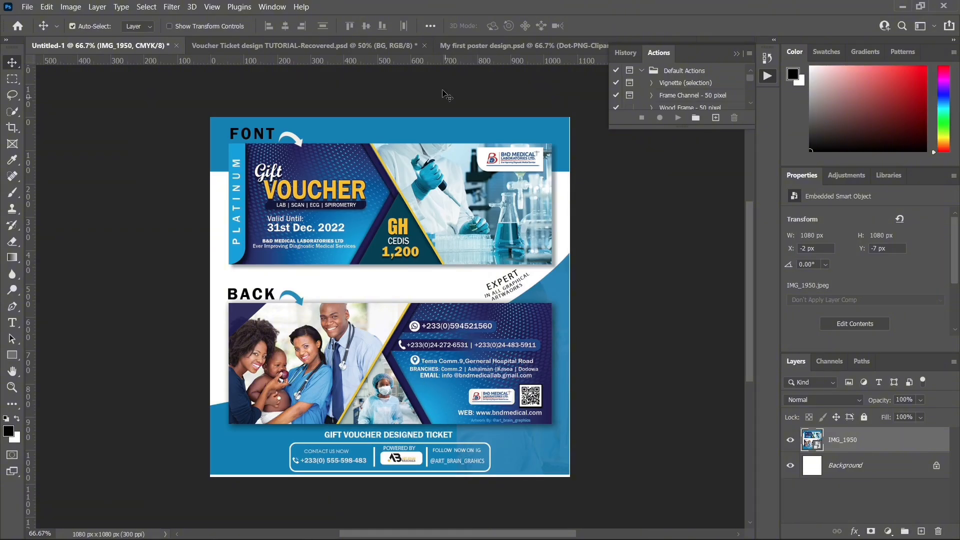
pyautogui.click(481, 50)
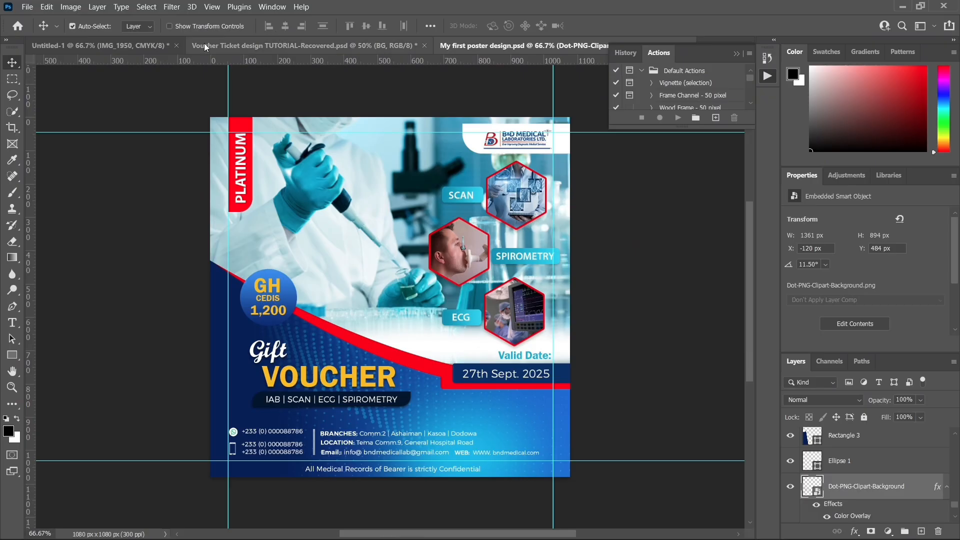
pyautogui.click(241, 46)
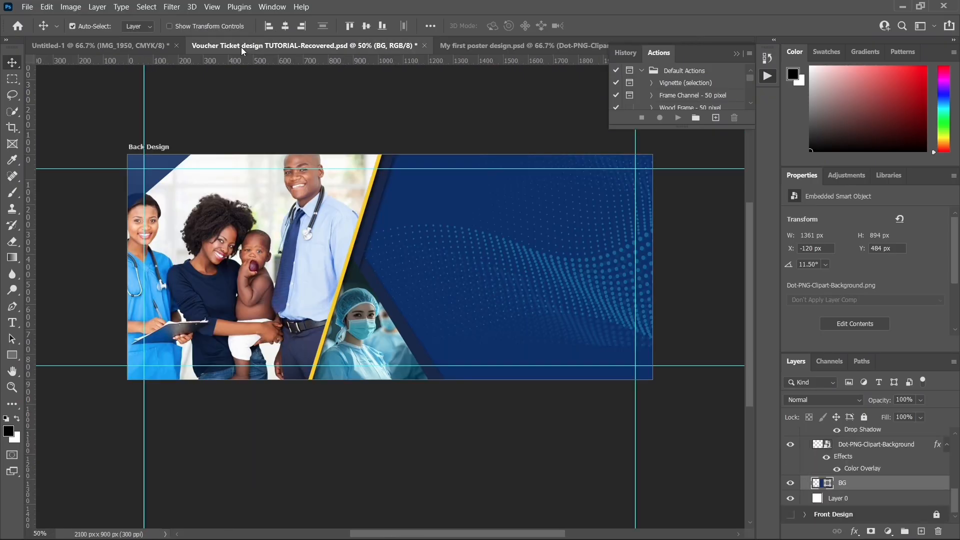
# Step: Create a new layer directly above Dot-PNG-Clipart-Background and name it c-shape
pyautogui.click(441, 319)
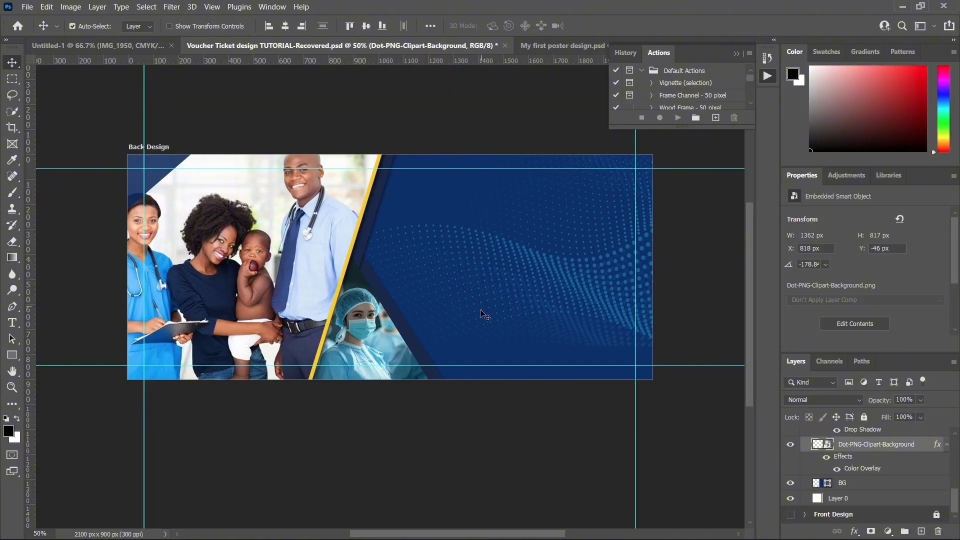
pyautogui.scroll(1, 880, 455)
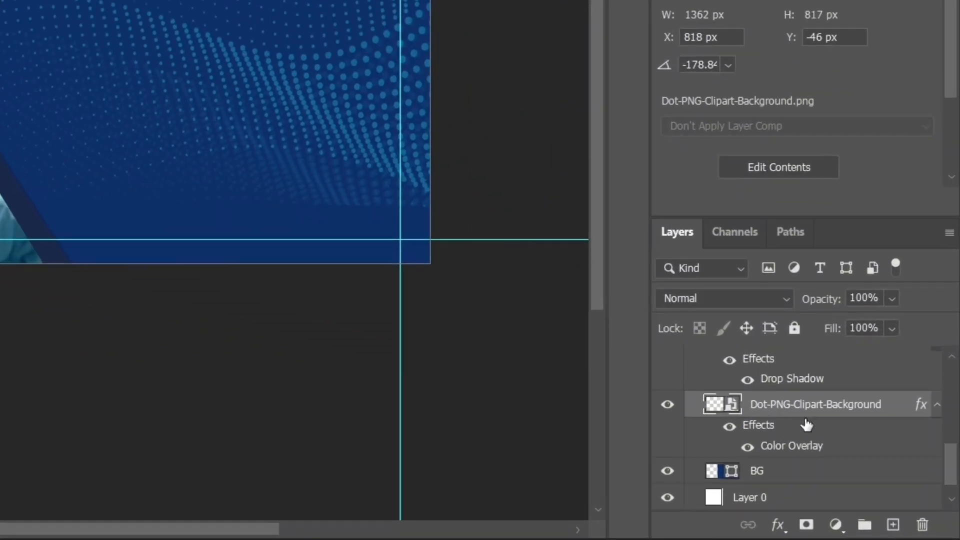
pyautogui.scroll(2, 872, 460)
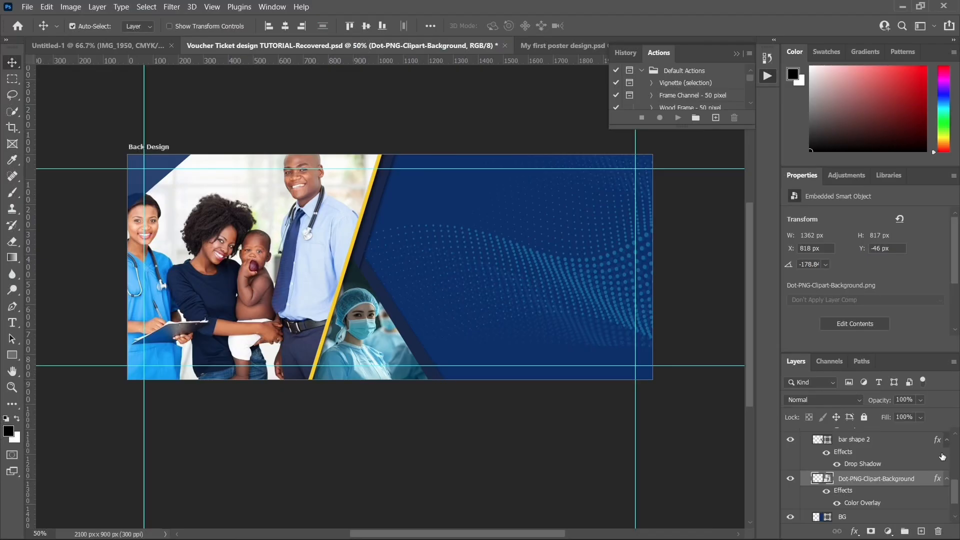
pyautogui.click(936, 367)
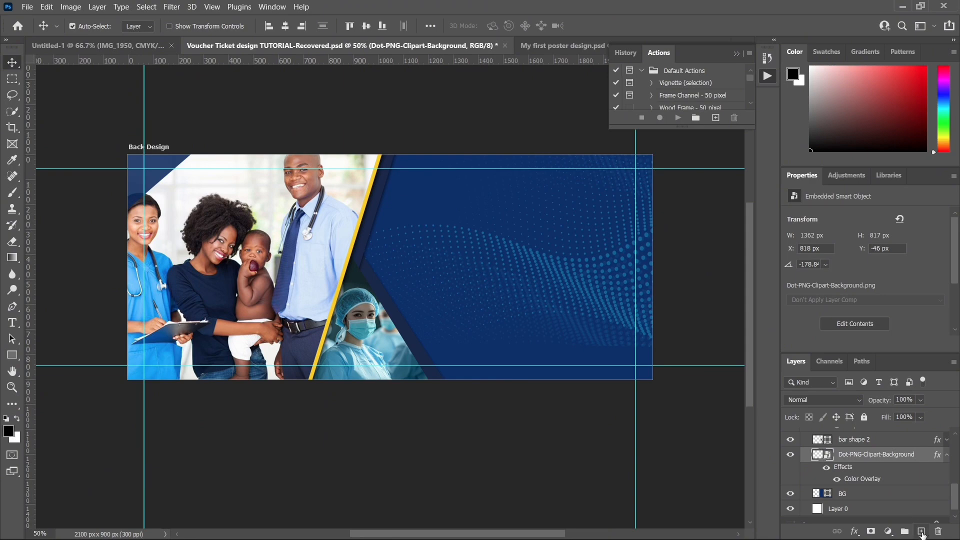
pyautogui.click(921, 530)
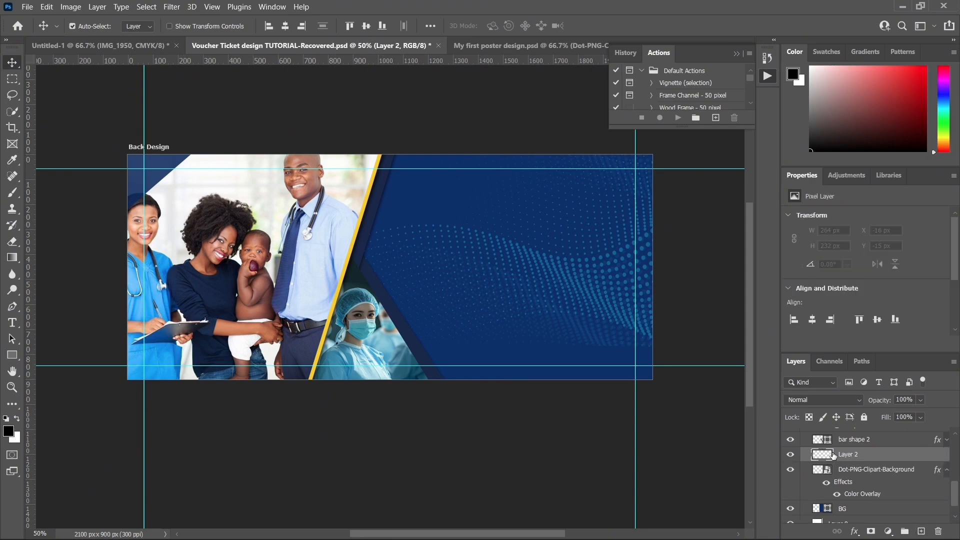
pyautogui.doubleClick(849, 454)
pyautogui.press('BackSpace')
pyautogui.write('c-shol')
pyautogui.press('BackSpace')
pyautogui.write('a')
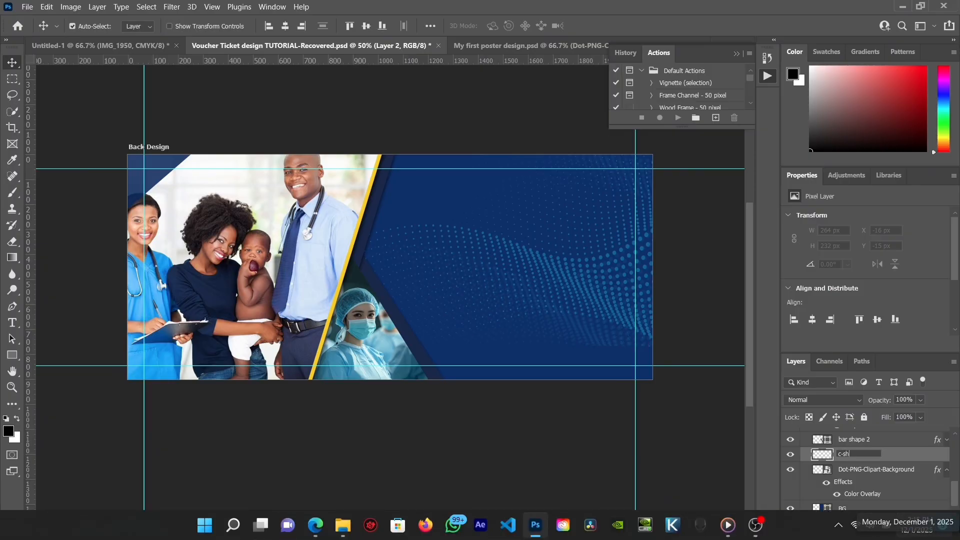
pyautogui.write('pe')
pyautogui.press('Return')
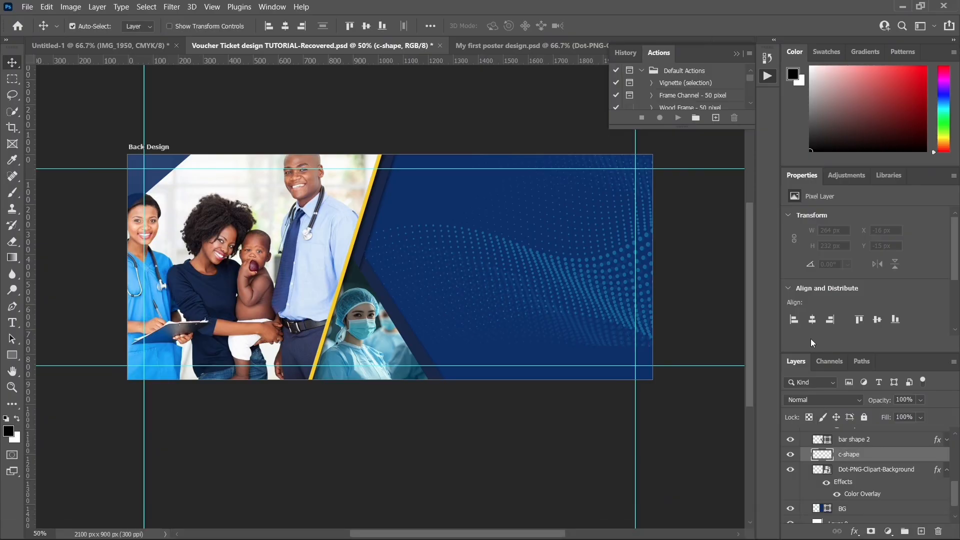
# Step: Draw a circle about 378 px wide on the c-shape layer with the Ellipse tool, beside the lower slanted bar at about X 1121, Y 511 px
pyautogui.click(11, 355)
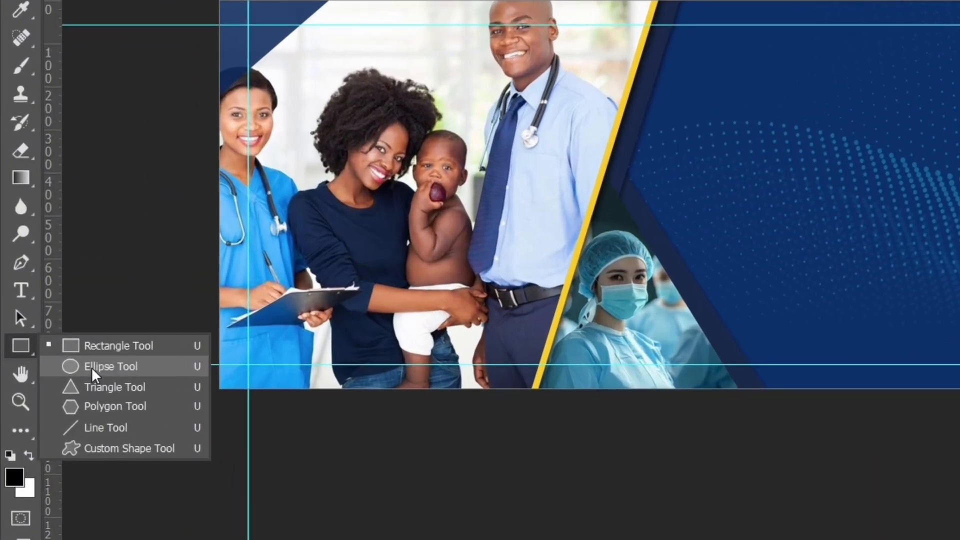
pyautogui.click(92, 366)
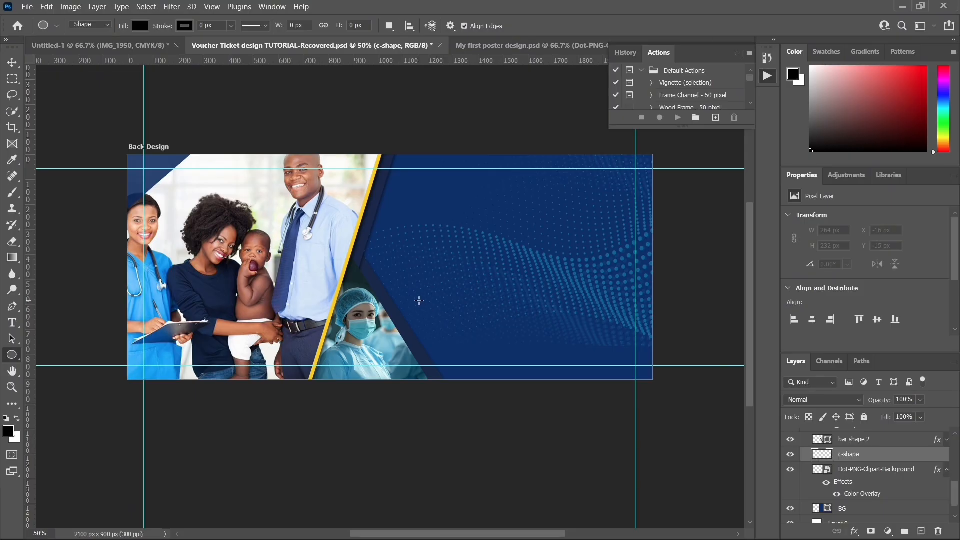
pyautogui.moveTo(418, 301); pyautogui.dragTo(514, 396)
pyautogui.press('v')
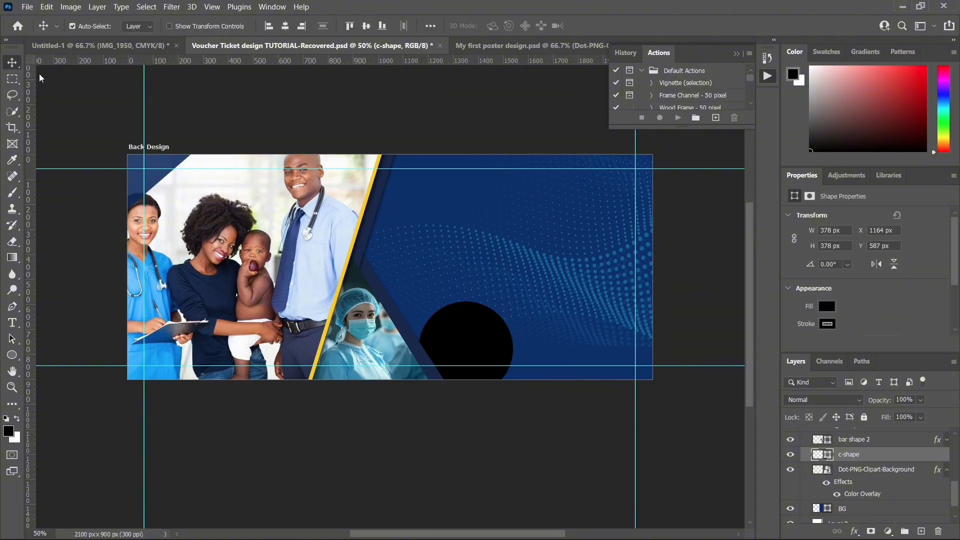
pyautogui.moveTo(480, 338); pyautogui.dragTo(466, 313)
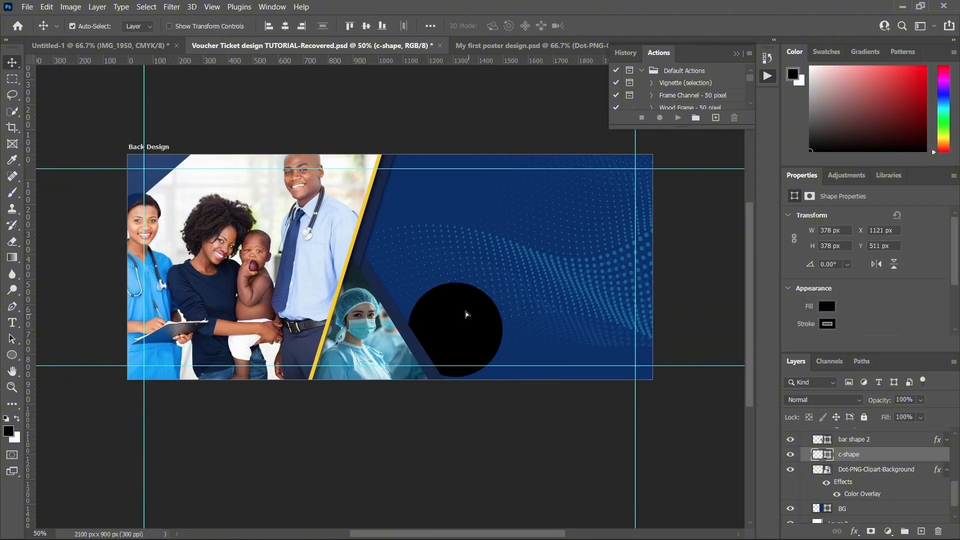
# Step: Fill the circle with light blue #41acd6 sampled from the surgical photo, and move it partly behind the lower bar at about X 1067, Y 522 px
pyautogui.doubleClick(817, 455)
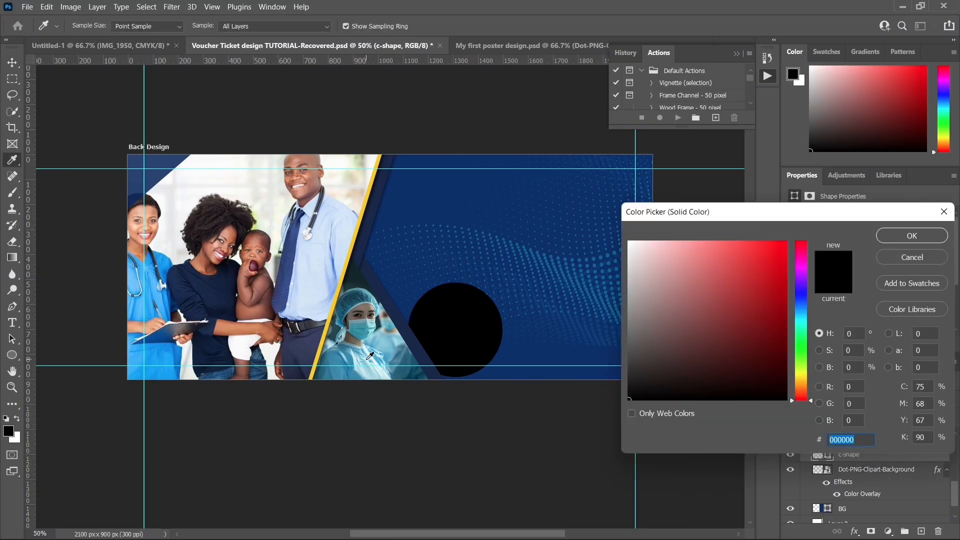
pyautogui.click(379, 351)
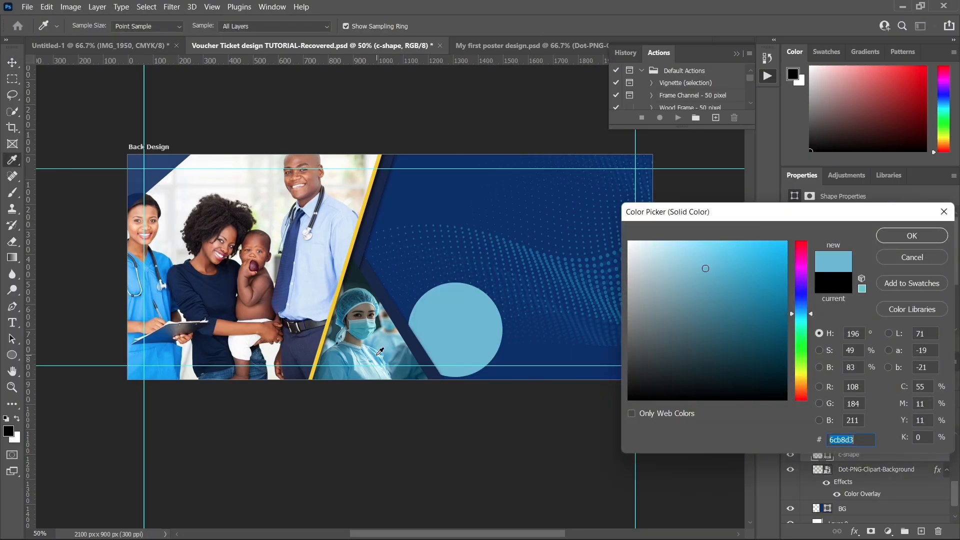
pyautogui.click(380, 350)
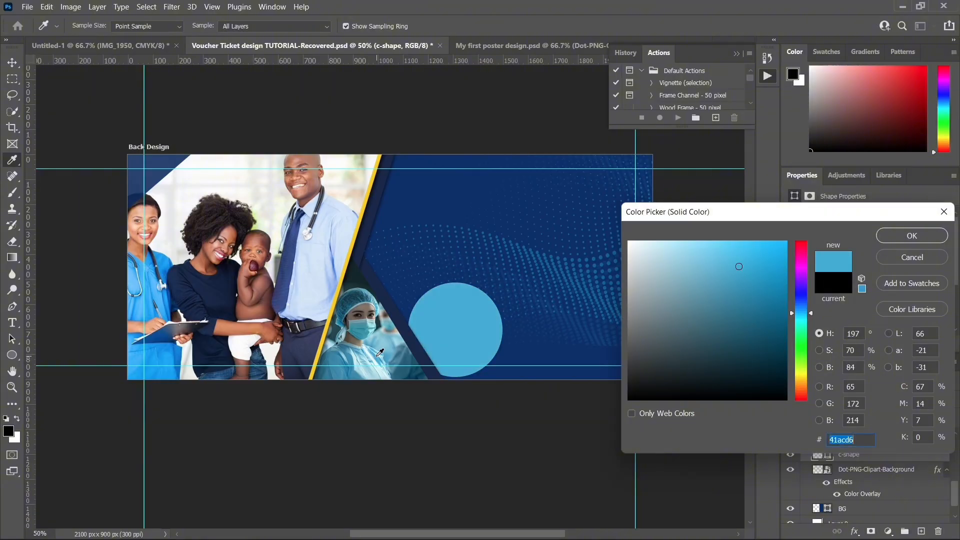
pyautogui.click(883, 238)
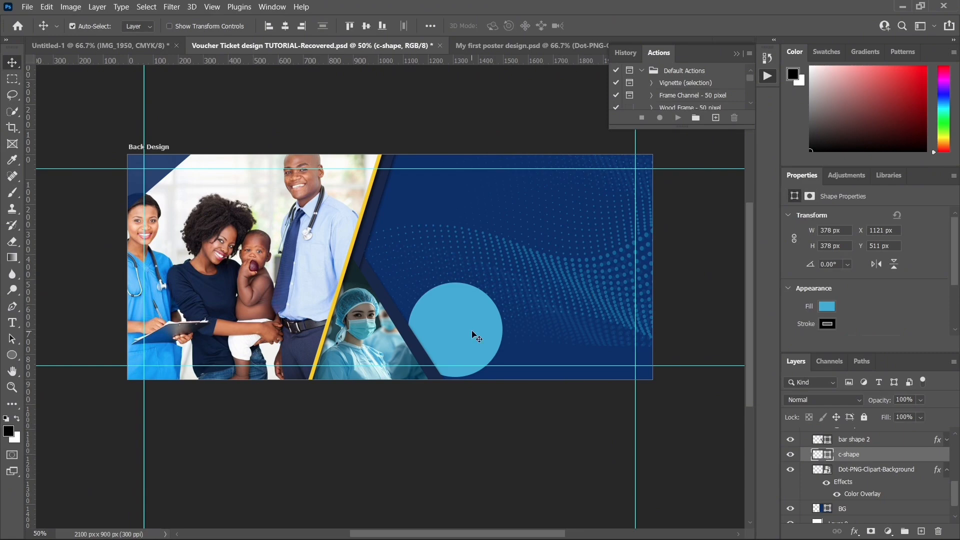
pyautogui.moveTo(472, 332); pyautogui.dragTo(457, 332)
pyautogui.moveTo(457, 334); pyautogui.dragTo(458, 334)
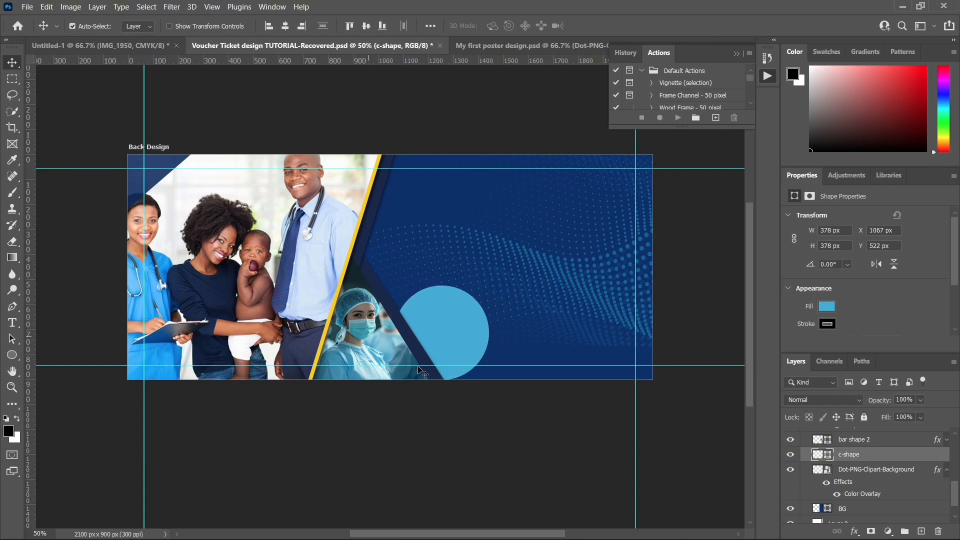
# Step: Feather the circle's shape mask to about 97.1 px to turn it into a soft glow
pyautogui.scroll(-3, 832, 250)
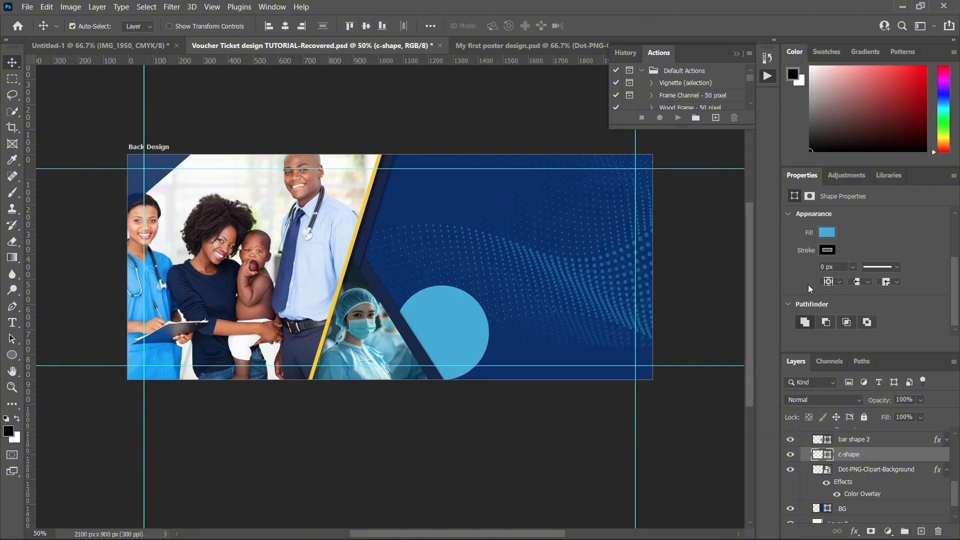
pyautogui.scroll(3, 809, 280)
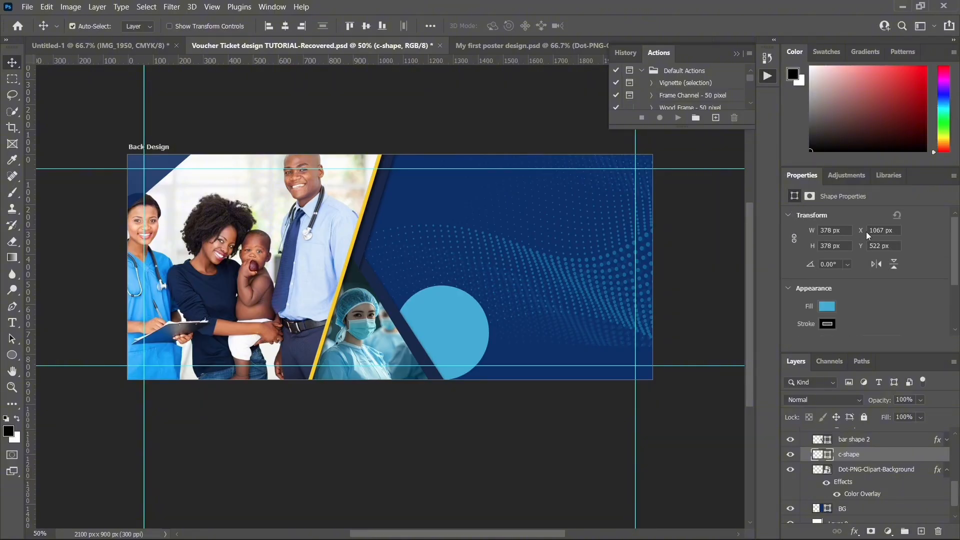
pyautogui.click(812, 197)
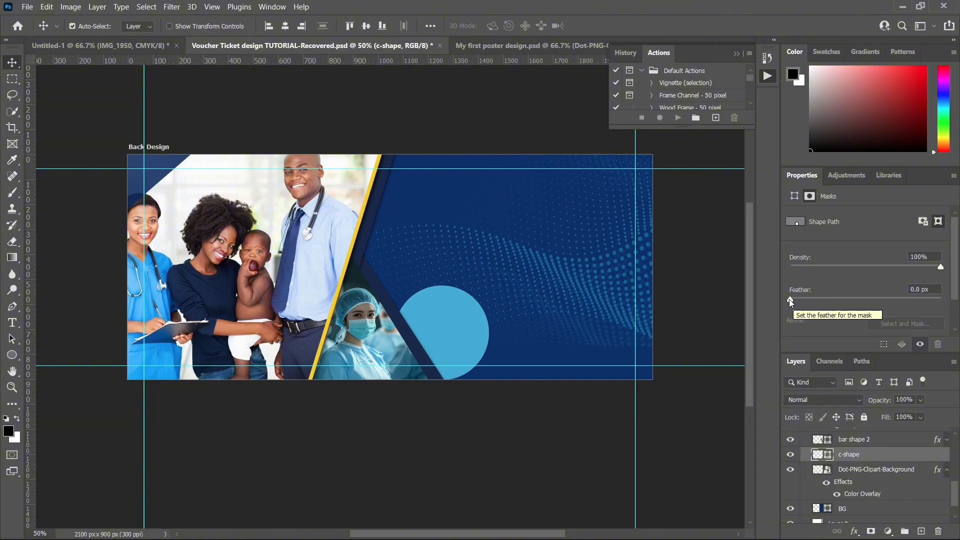
pyautogui.moveTo(789, 299); pyautogui.dragTo(888, 293)
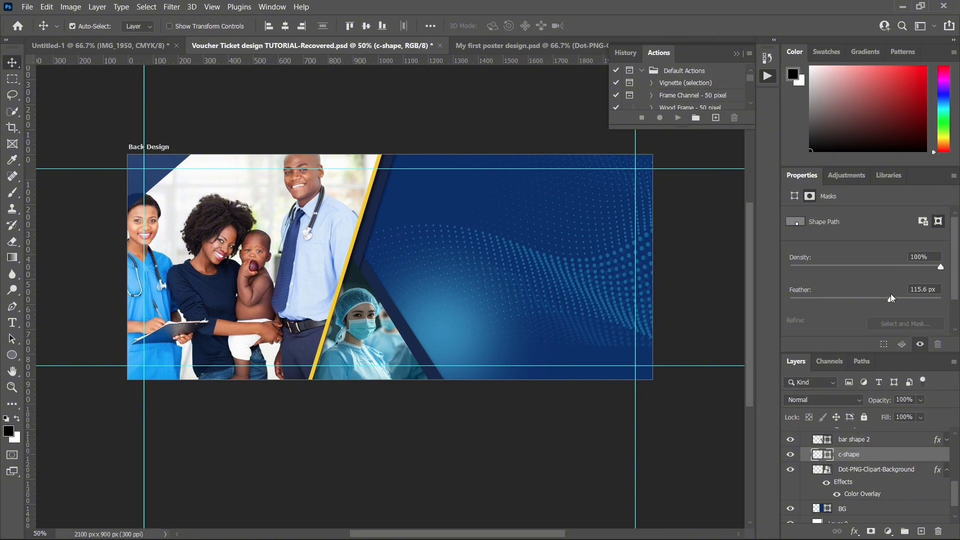
pyautogui.moveTo(886, 298); pyautogui.dragTo(885, 298)
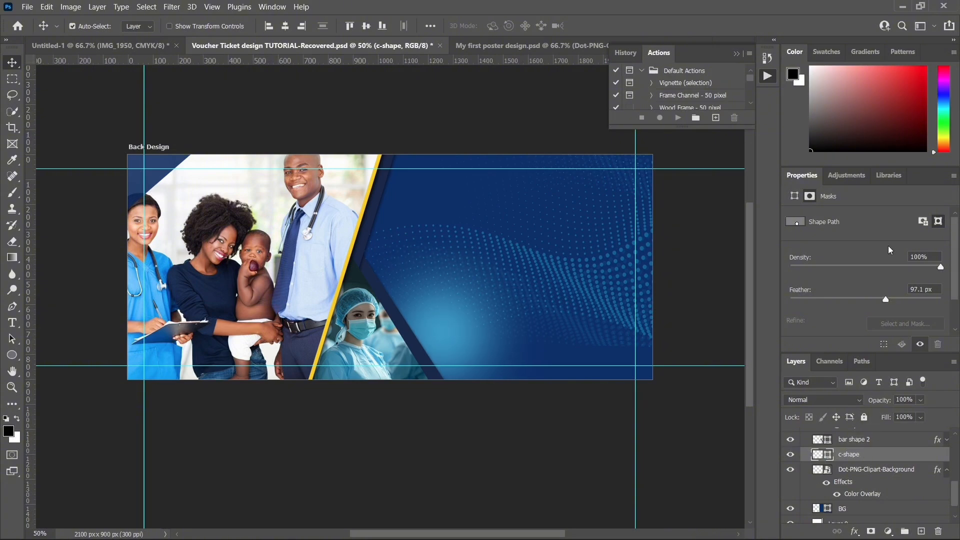
# Step: Enlarge the c-shape glow to about 547 by 447 px beside the lower slanted bar
pyautogui.click(847, 457)
pyautogui.hotkey('ctrl', 't')
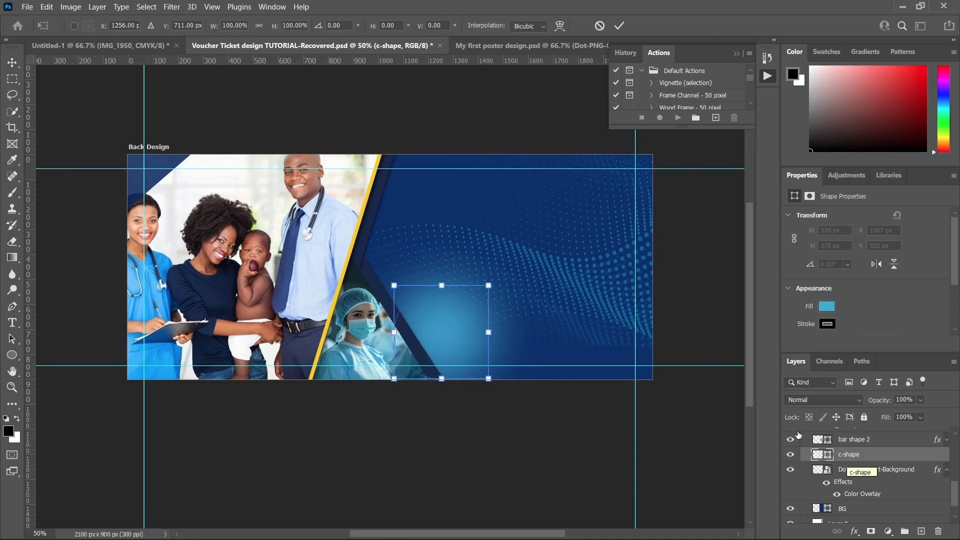
pyautogui.moveTo(394, 285); pyautogui.dragTo(366, 268)
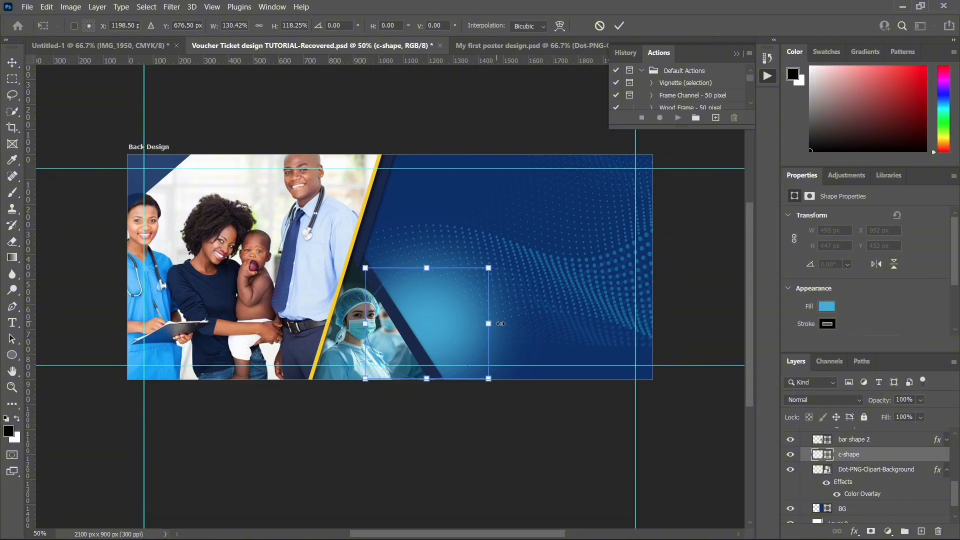
pyautogui.moveTo(488, 379); pyautogui.dragTo(501, 379)
pyautogui.press('Return')
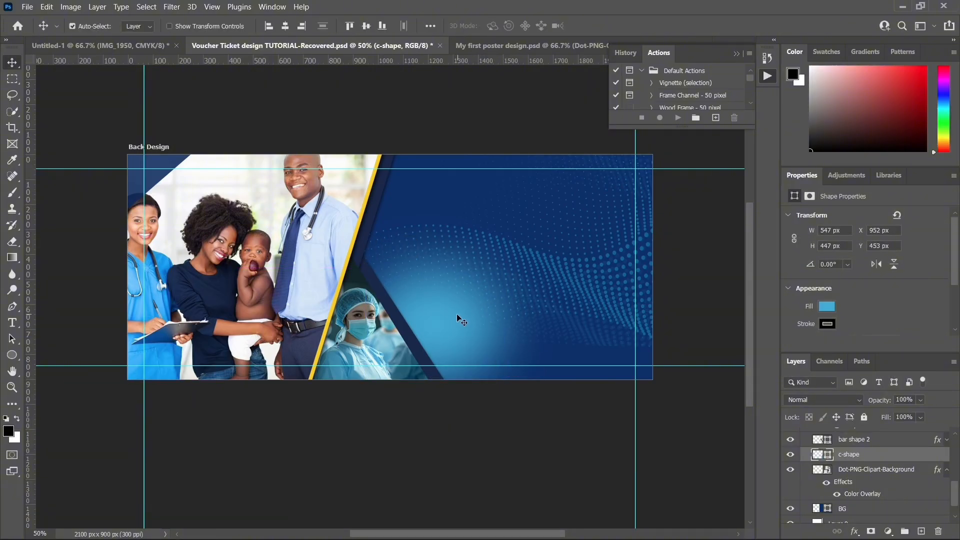
# Step: Compare the glow with the reference back design in Untitled-1, and nudge it to about X 932, Y 453 px in the voucher
pyautogui.click(100, 45)
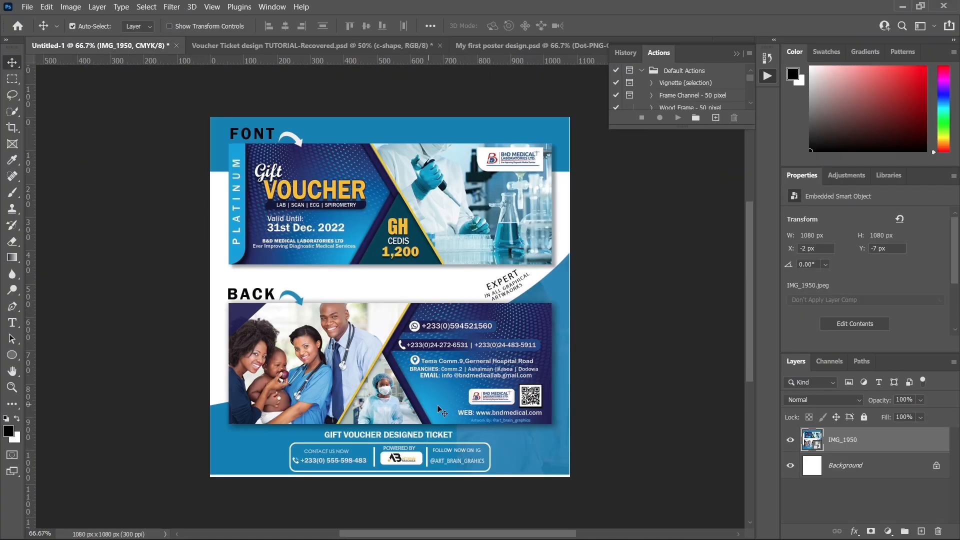
pyautogui.click(403, 45)
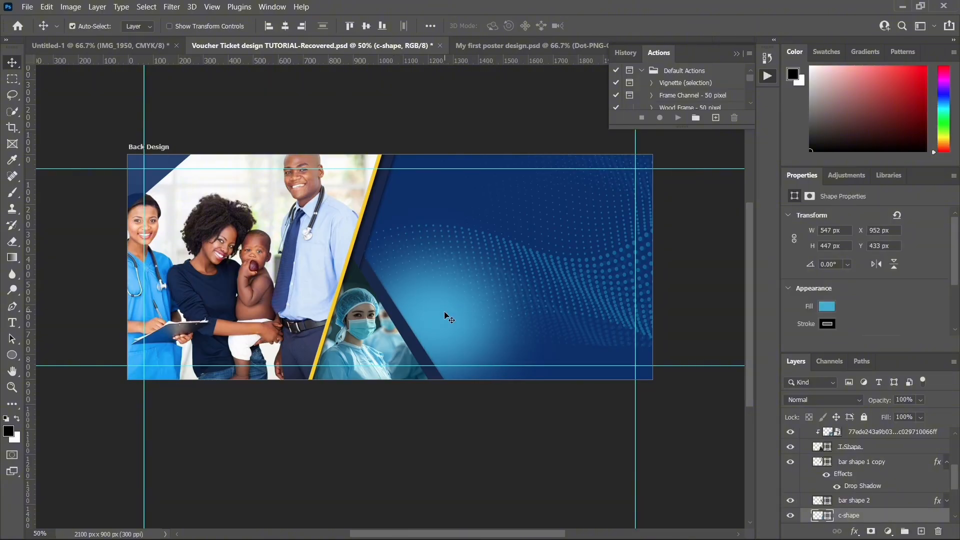
pyautogui.hotkey('shift', 'Down')
pyautogui.hotkey('shift', 'Down')
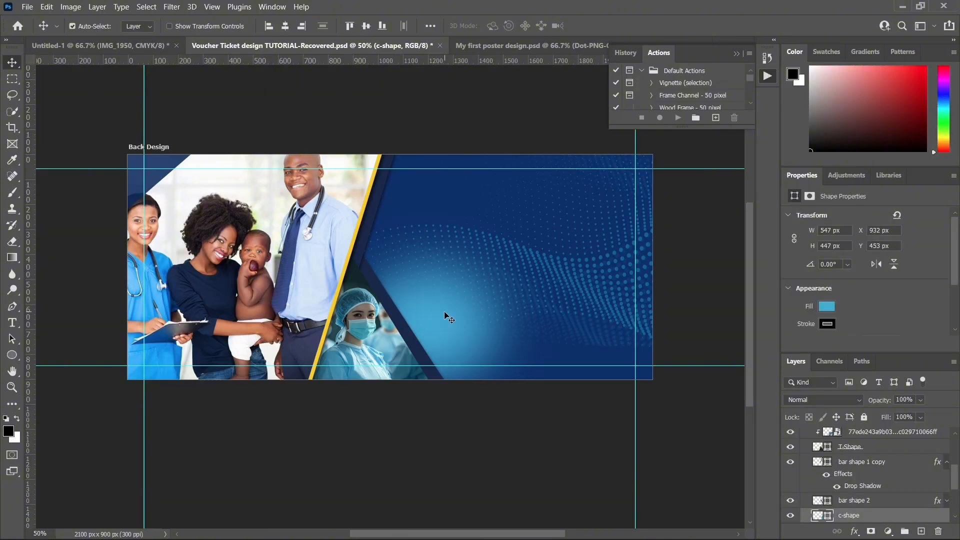